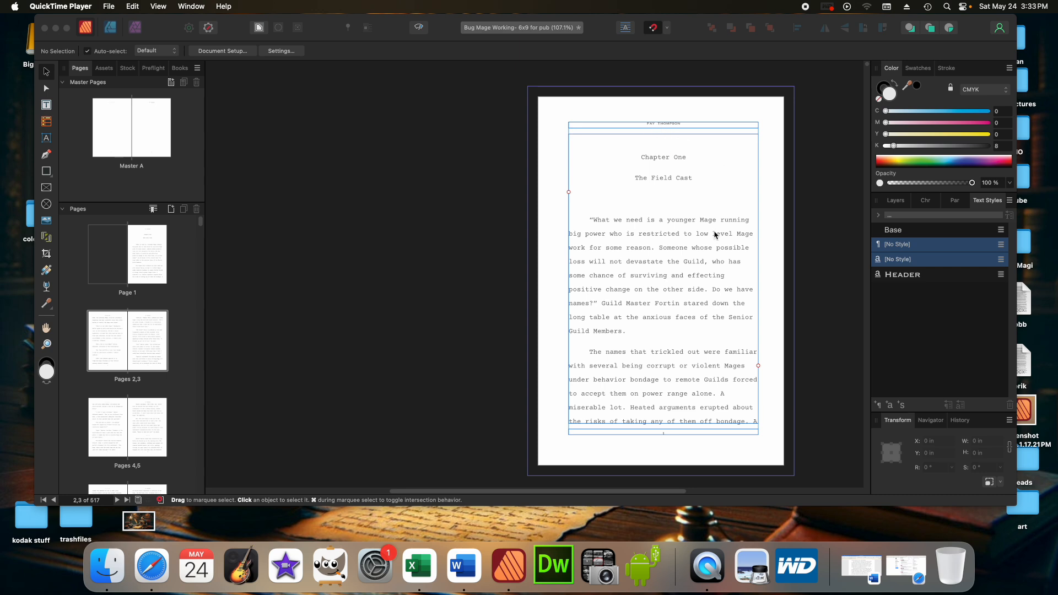
# Examine the header frames on pages 2 and 3 and the page-number frame at the foot of page 1.
pyautogui.scroll(-8, 712, 234)
pyautogui.scroll(-1, 712, 234)
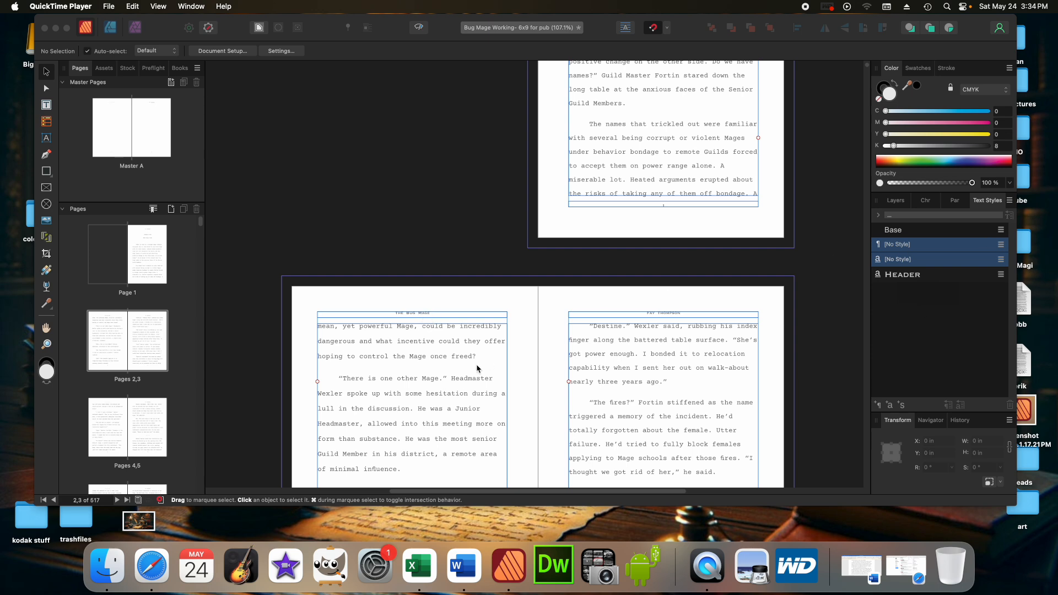
pyautogui.click(436, 312)
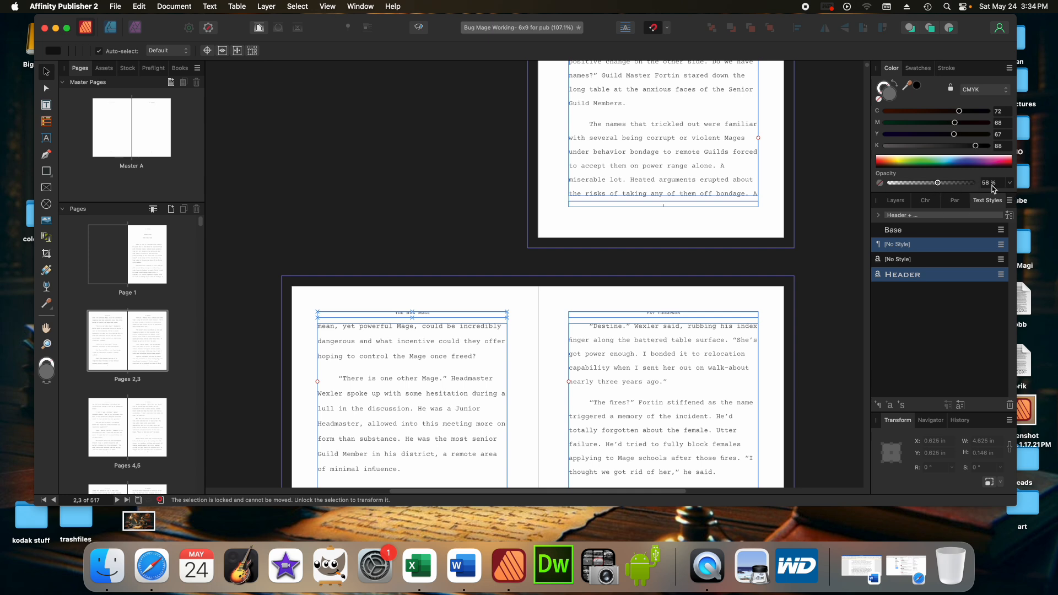
pyautogui.click(670, 317)
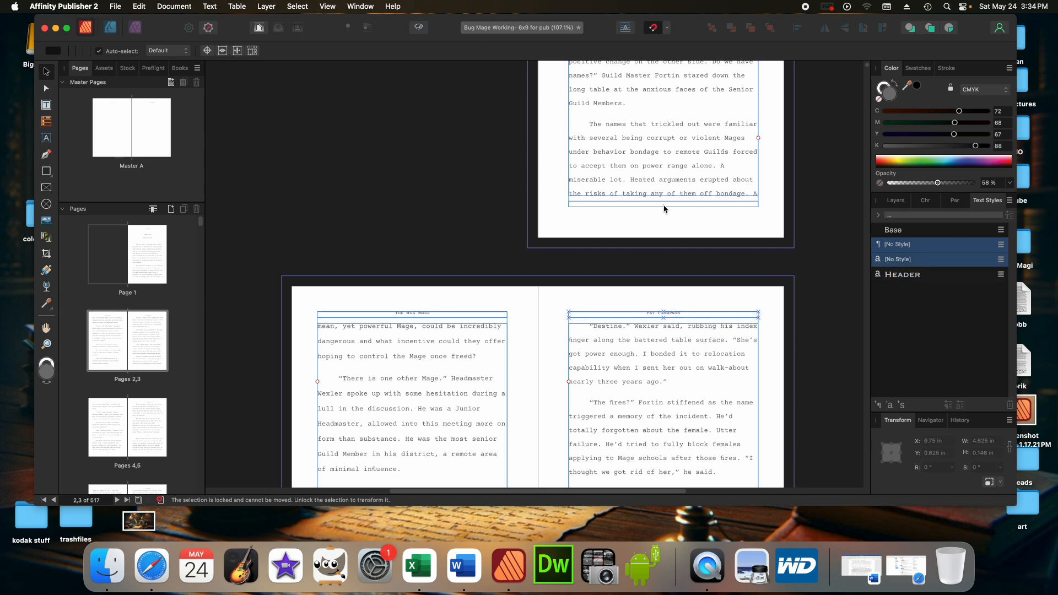
pyautogui.click(664, 204)
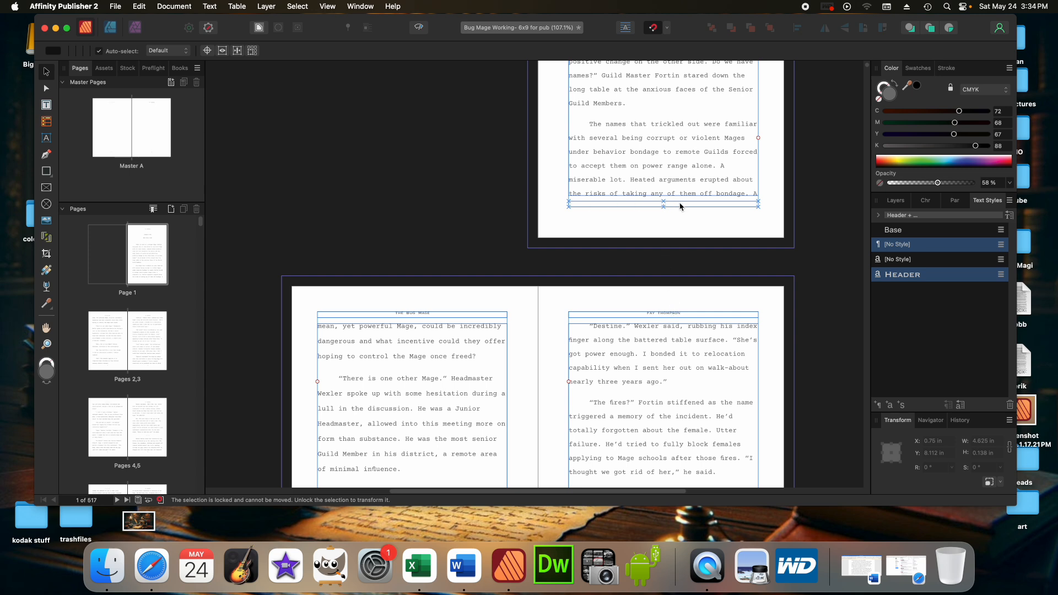
pyautogui.scroll(5, 665, 172)
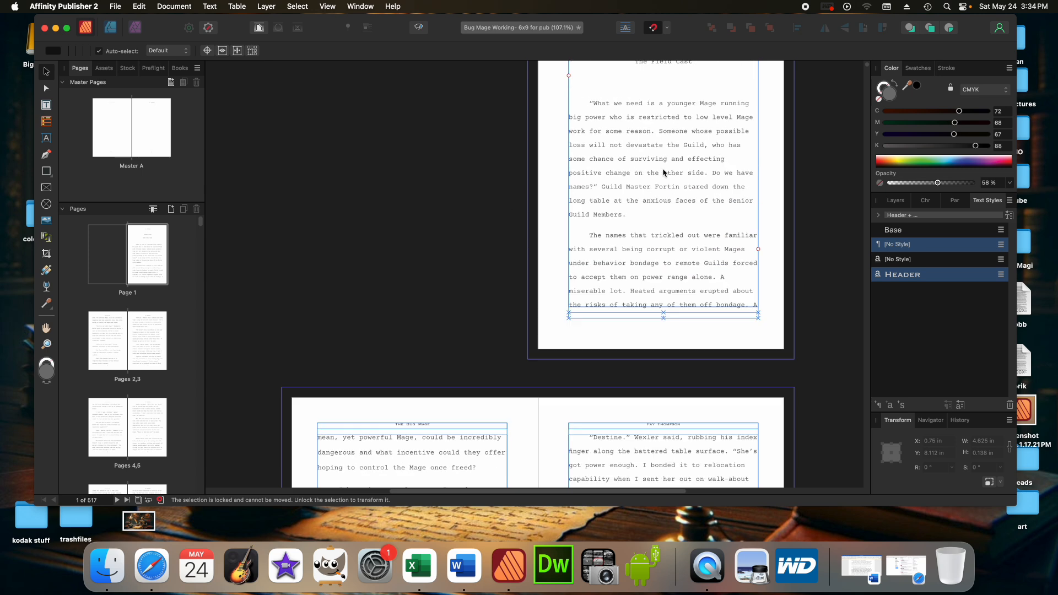
pyautogui.scroll(4, 665, 172)
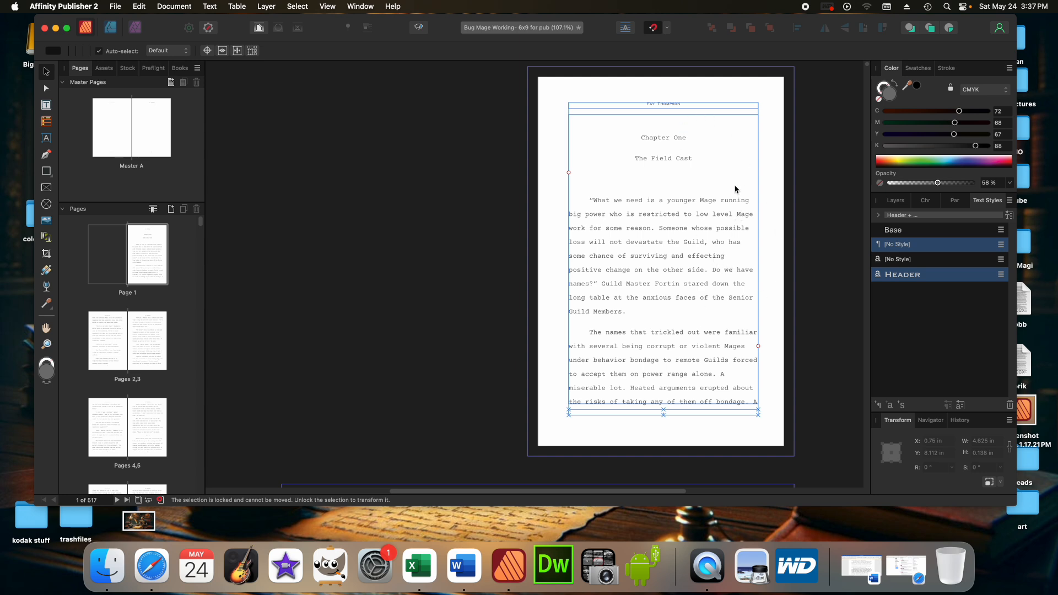
# Save the document to the Desktop as "Bug Mage Working- 6x9 for pub" with the BugMage tag, replacing the existing file.
pyautogui.click(116, 6)
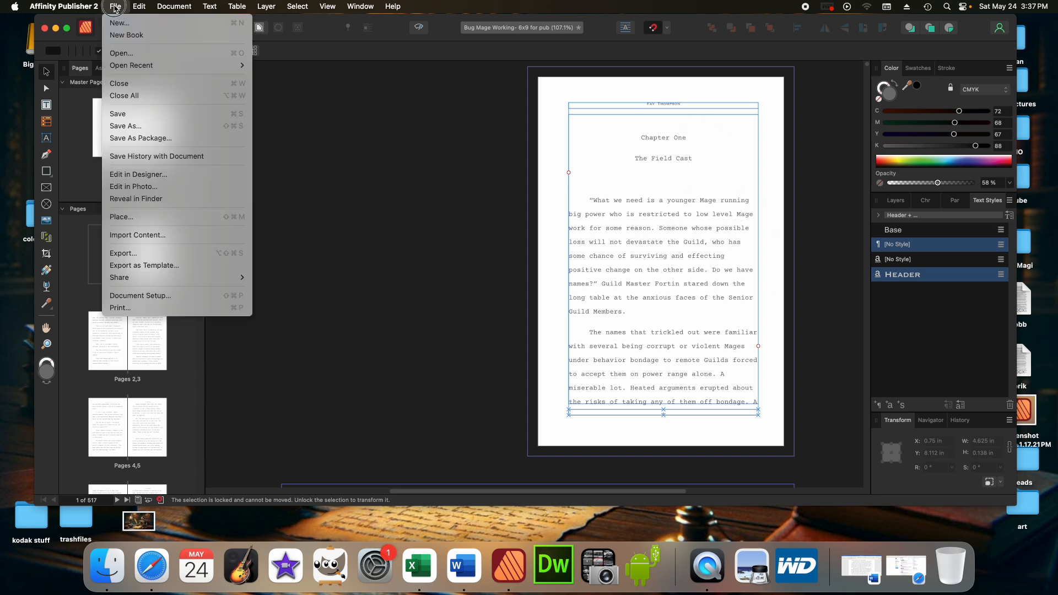
pyautogui.click(133, 125)
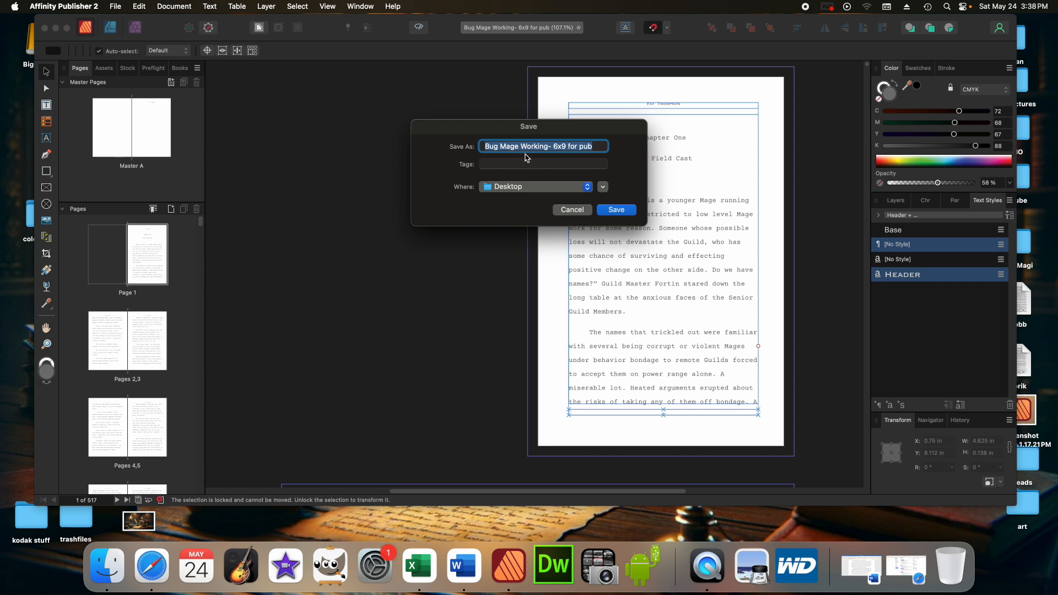
pyautogui.click(501, 166)
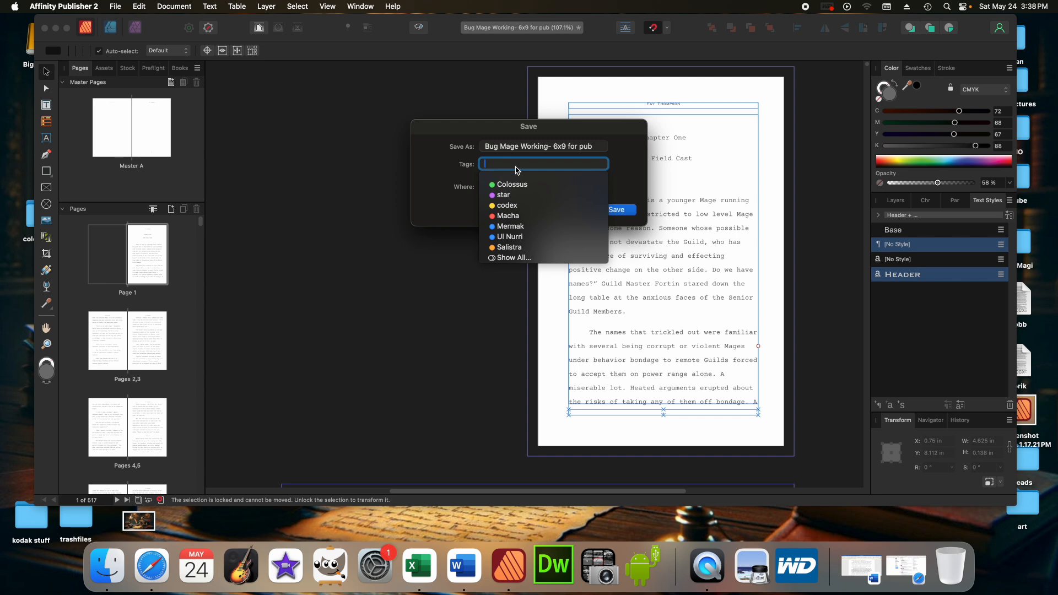
pyautogui.write('BugMage')
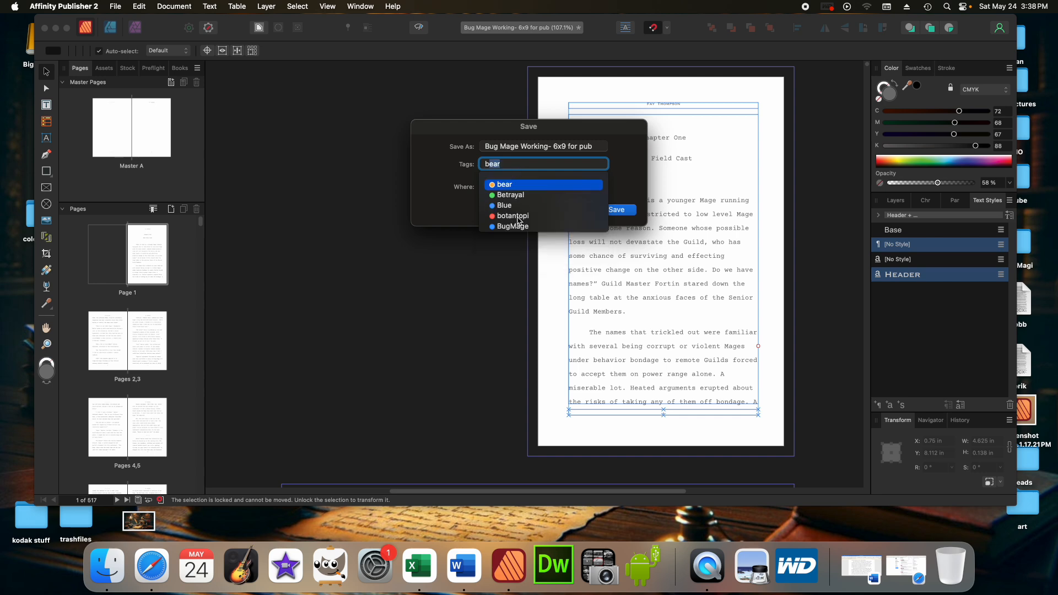
pyautogui.press('Return')
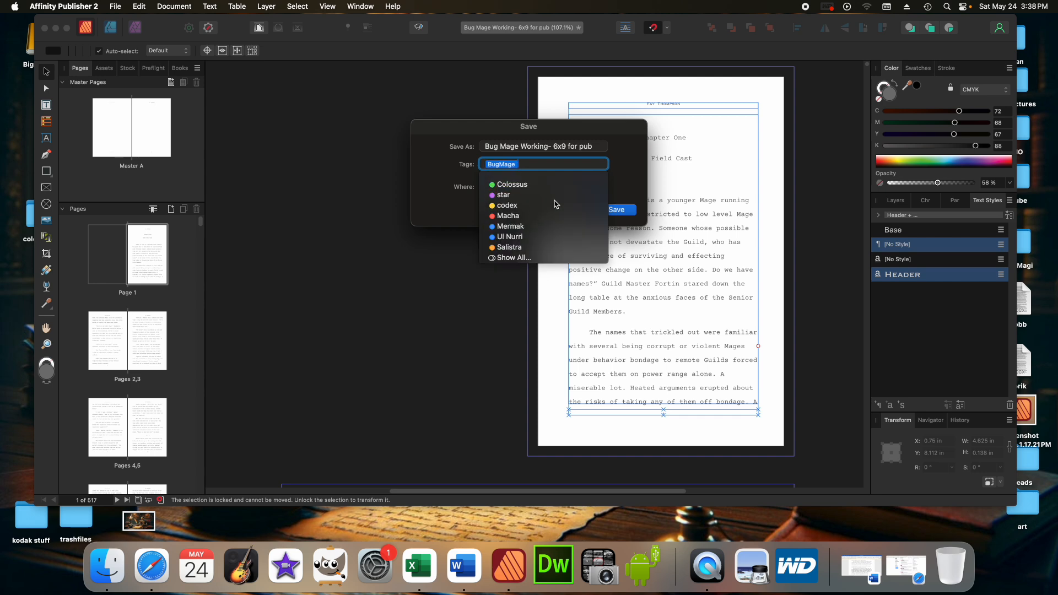
pyautogui.click(620, 214)
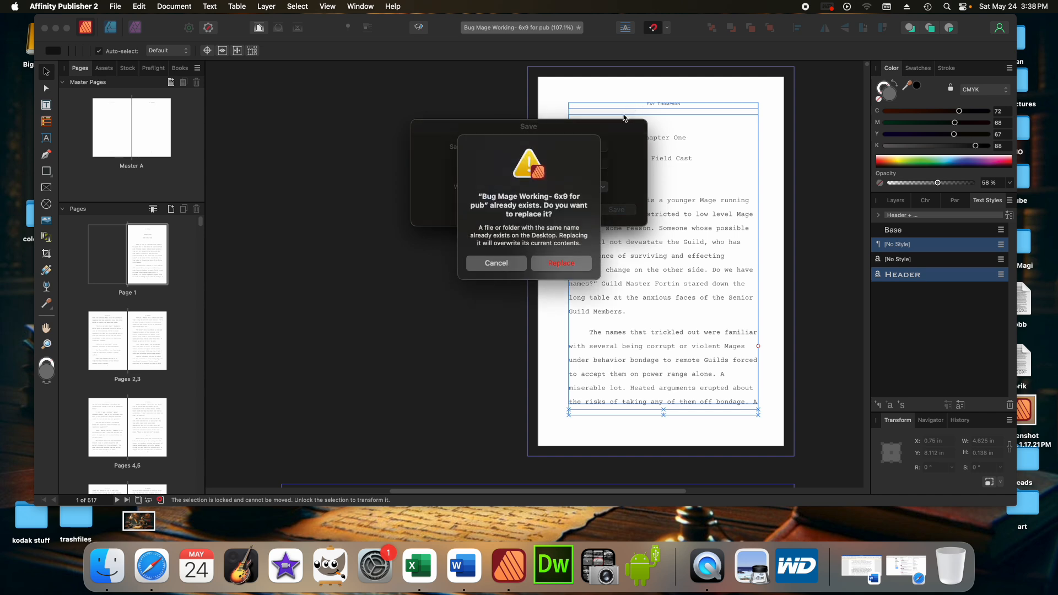
pyautogui.click(562, 263)
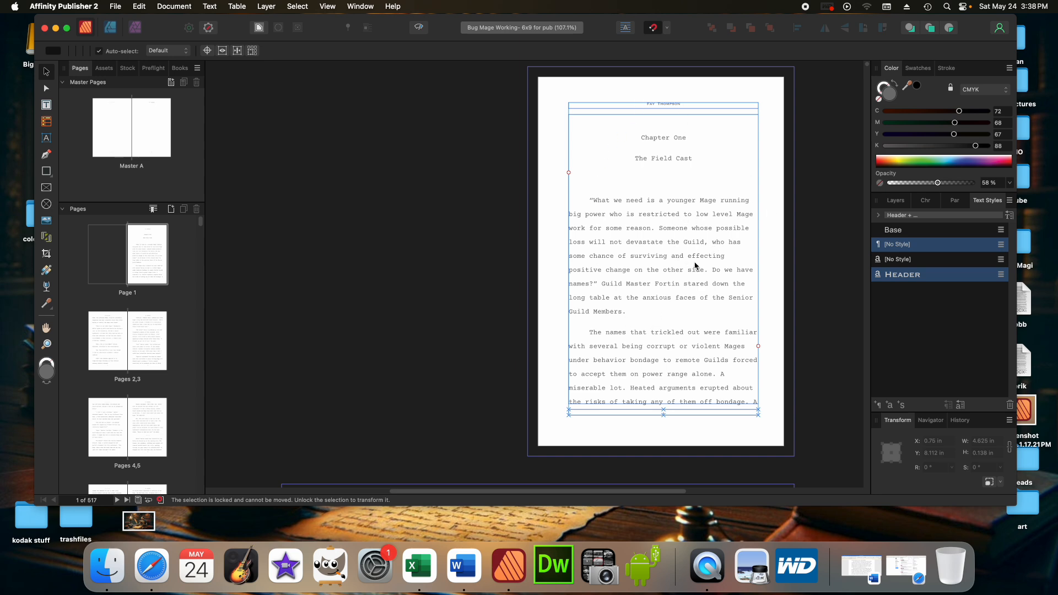
# Check the saved file on the desktop and inspect the page-number frame's layers, paragraph settings and text styles.
pyautogui.moveTo(808, 28); pyautogui.dragTo(598, 29)
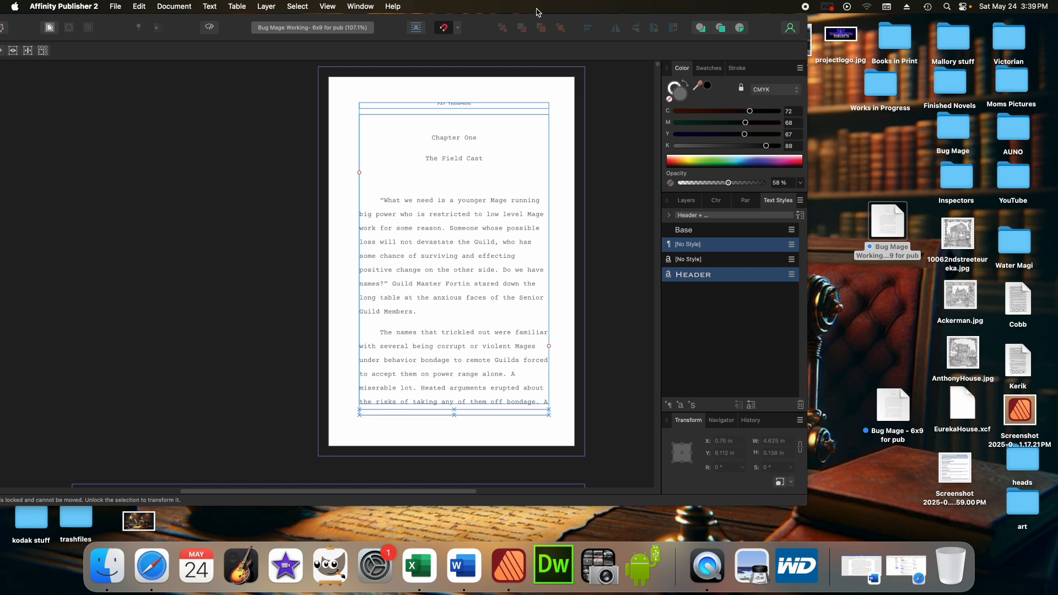
pyautogui.moveTo(487, 23); pyautogui.dragTo(693, 4)
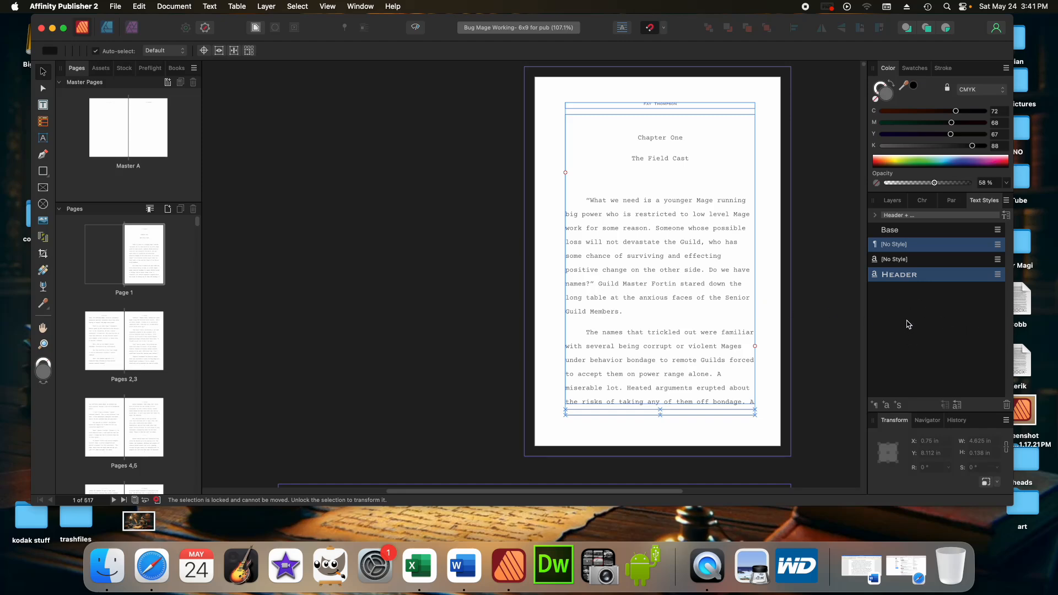
pyautogui.click(891, 202)
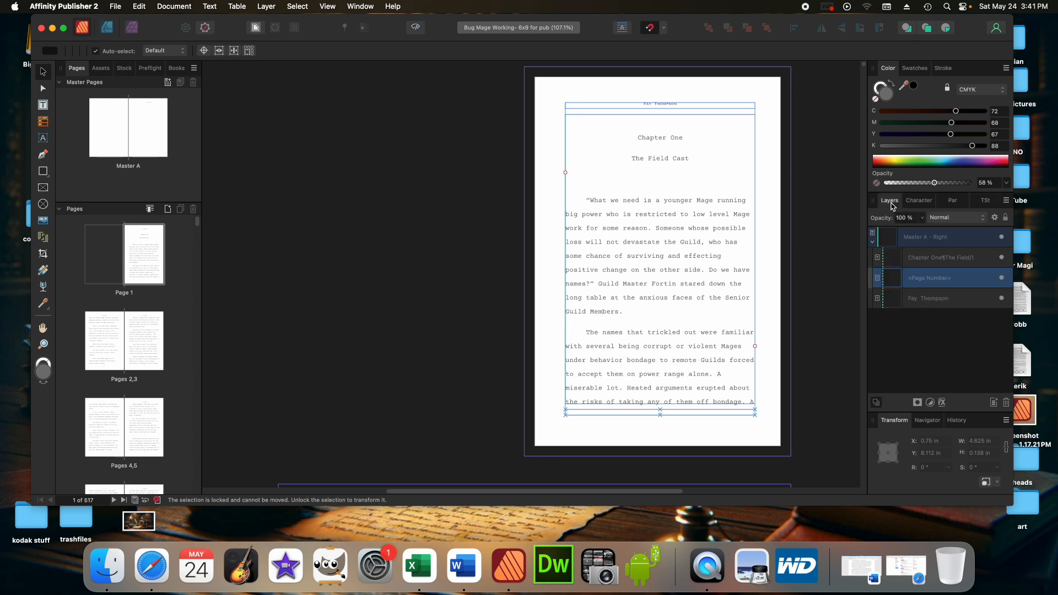
pyautogui.click(920, 202)
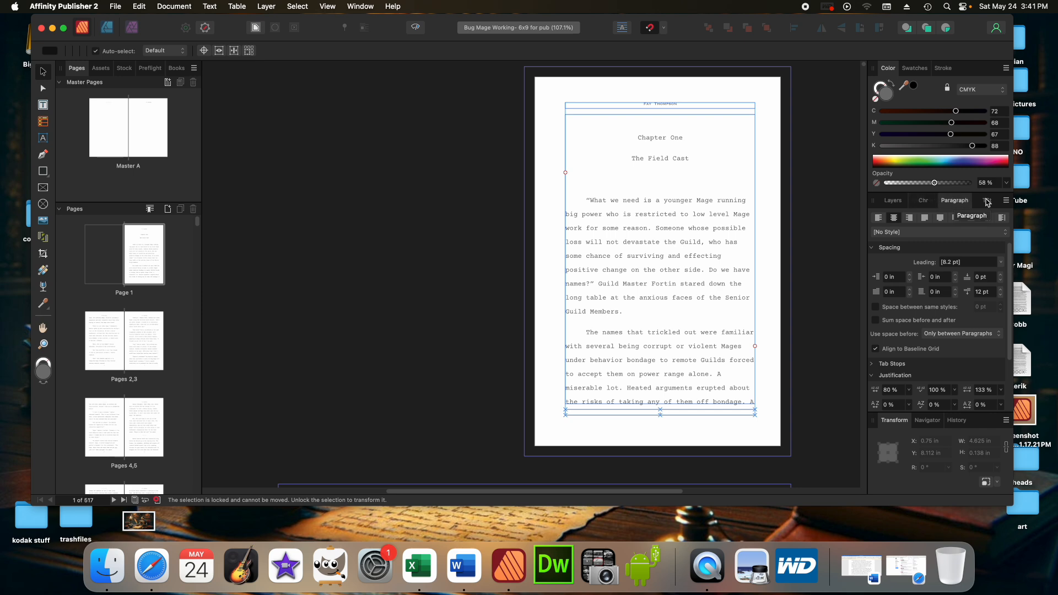
pyautogui.click(987, 202)
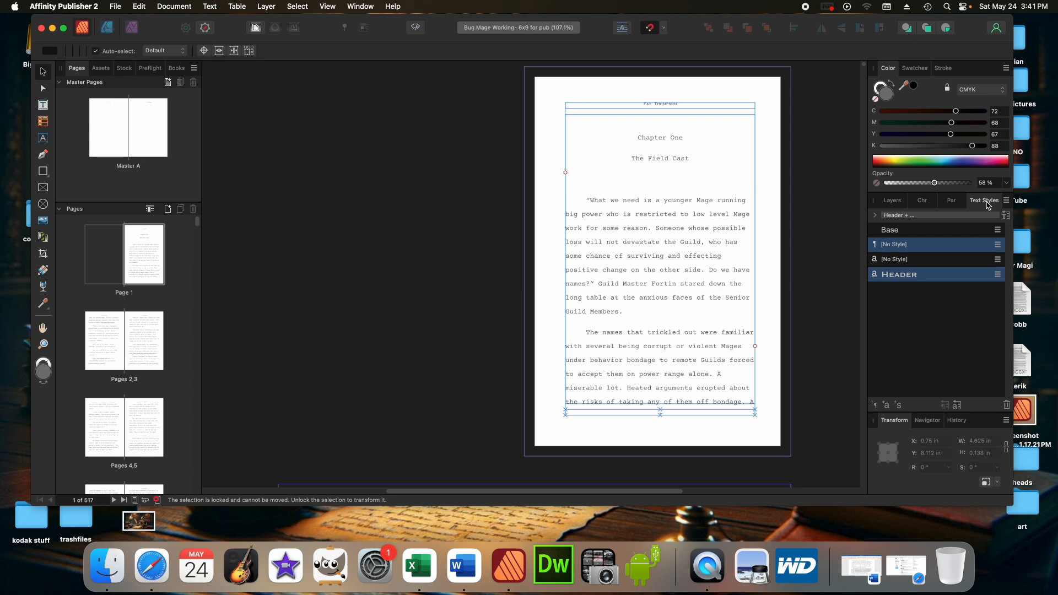
# Open "Bug Mage - 6x9 for pub" from the desktop and dismiss the missing-fonts notice.
pyautogui.moveTo(964, 30); pyautogui.dragTo(758, 30)
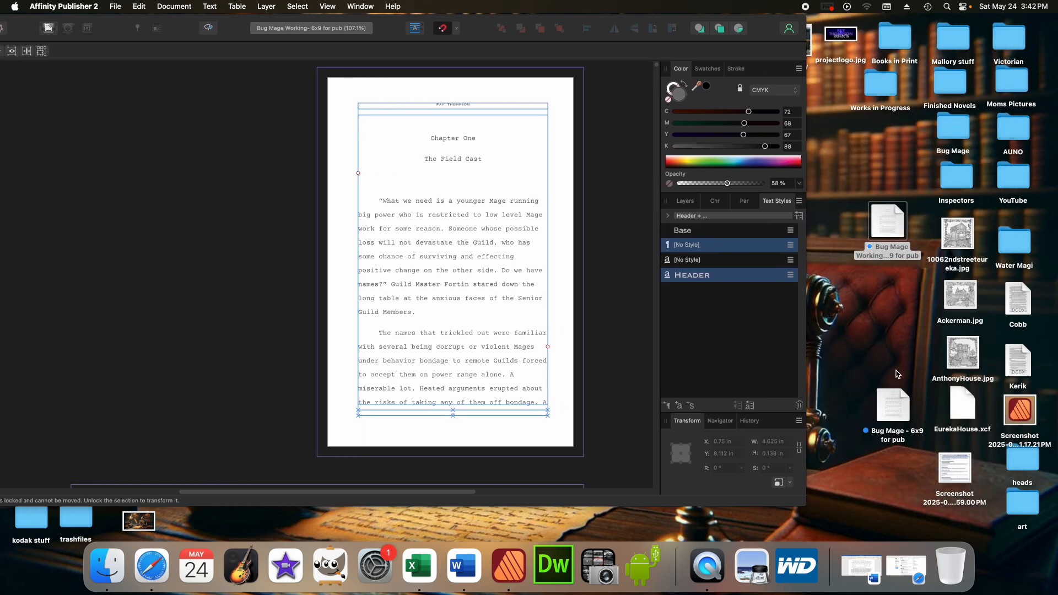
pyautogui.doubleClick(895, 406)
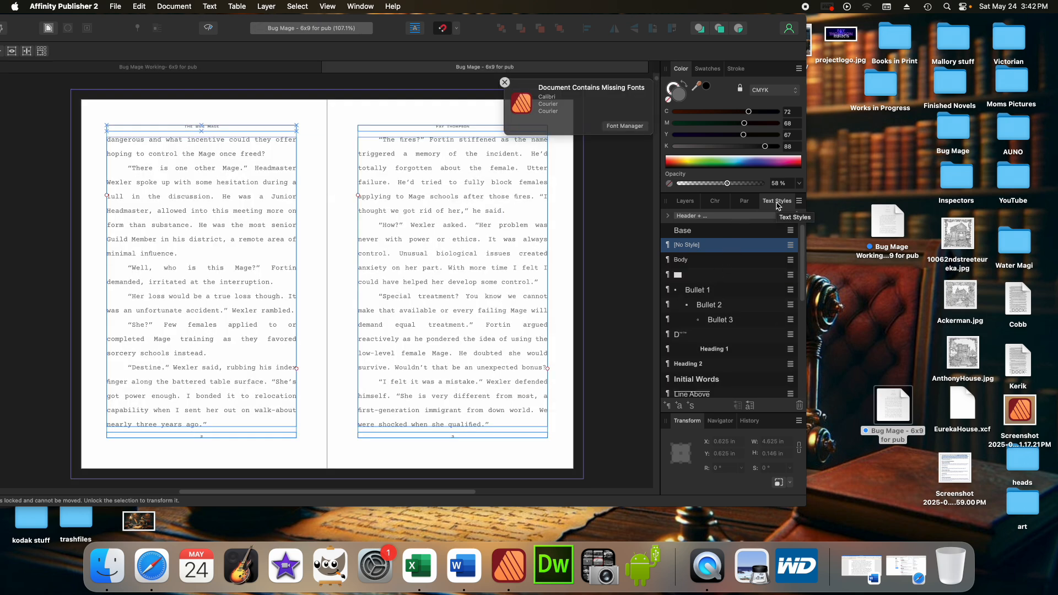
pyautogui.click(505, 83)
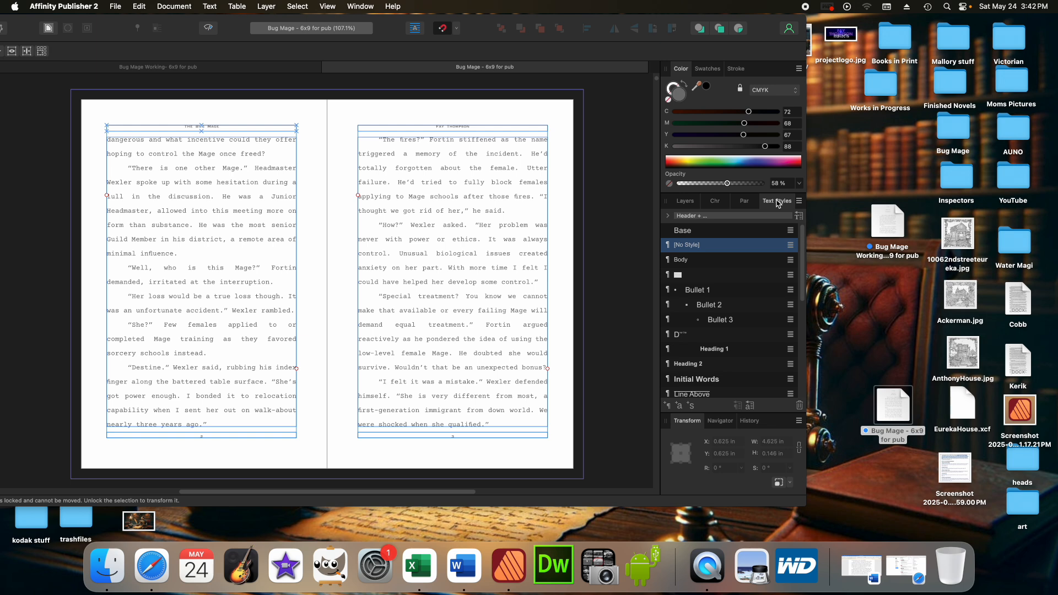
# Apply the Body paragraph style to the selected header frame and view the style's settings and options without editing them.
pyautogui.click(684, 259)
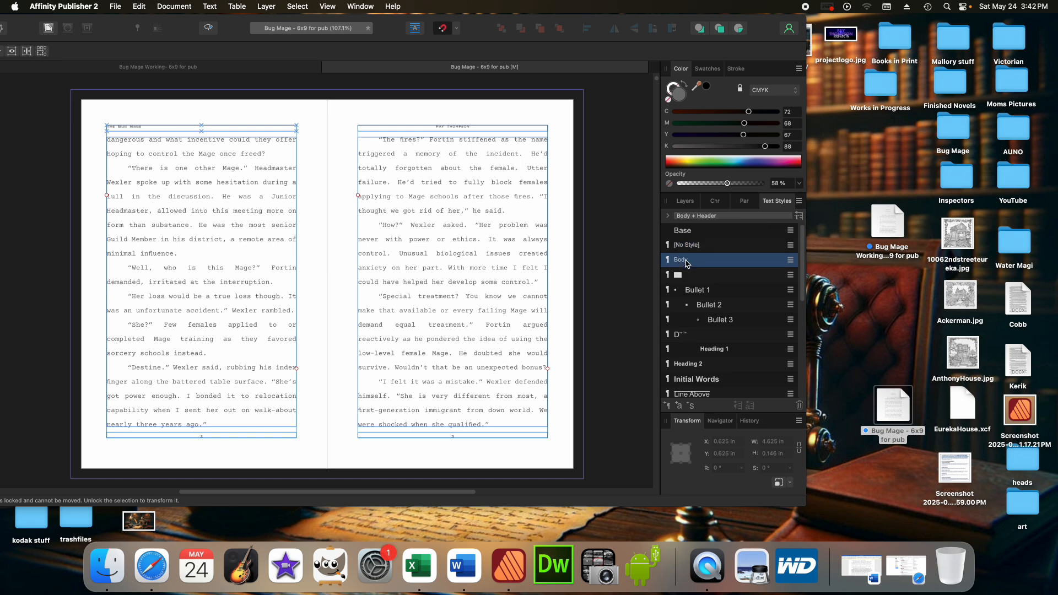
pyautogui.doubleClick(688, 262)
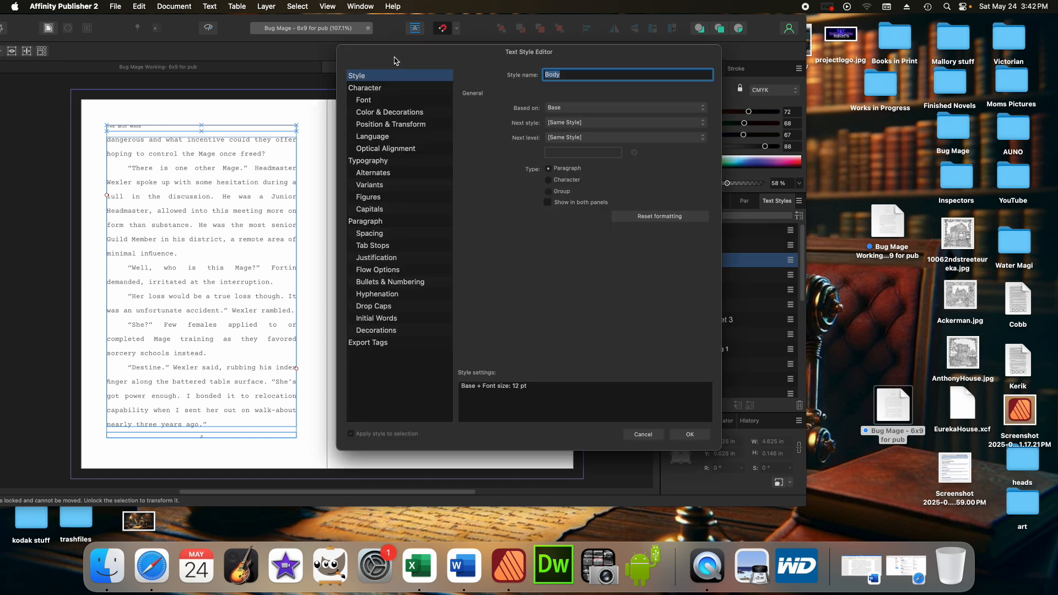
pyautogui.click(643, 435)
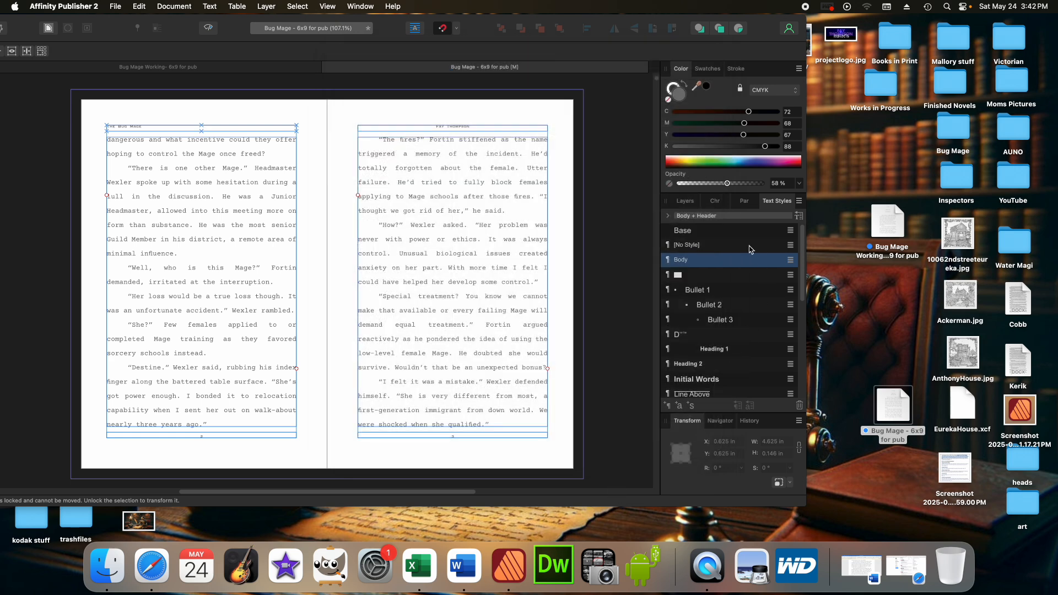
pyautogui.rightClick(729, 263)
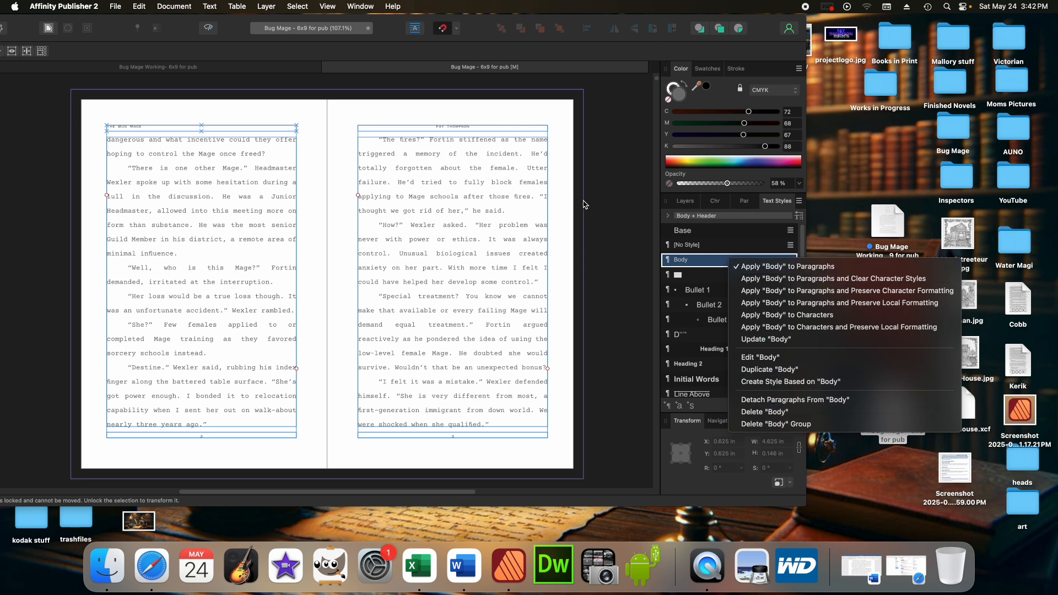
pyautogui.click(617, 214)
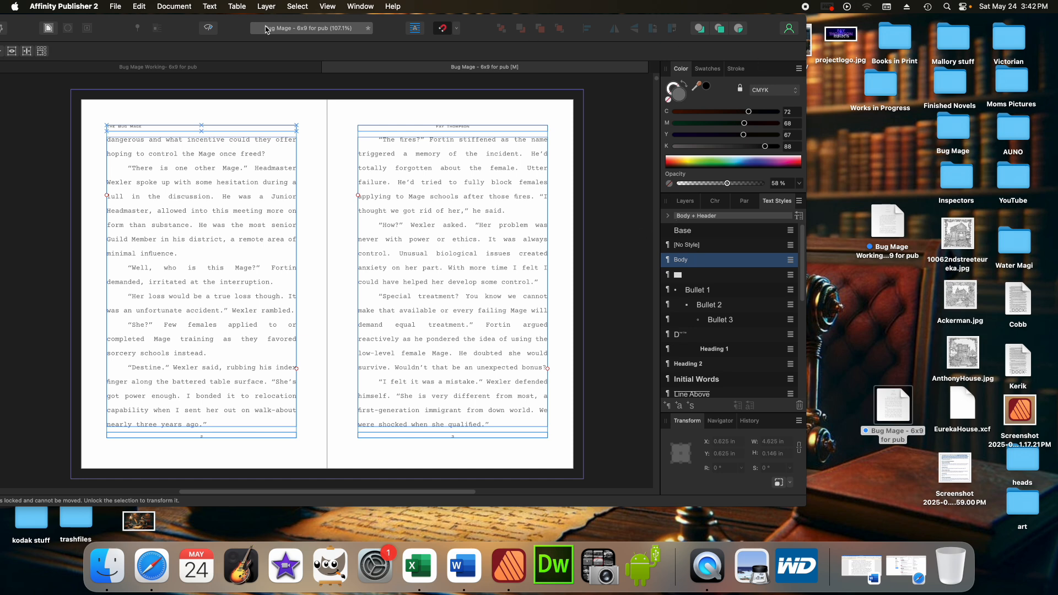
# Close the open documents, saving the changes to "Bug Mage - 6x9 for pub", and put away the empty application window.
pyautogui.moveTo(468, 21); pyautogui.dragTo(666, 15)
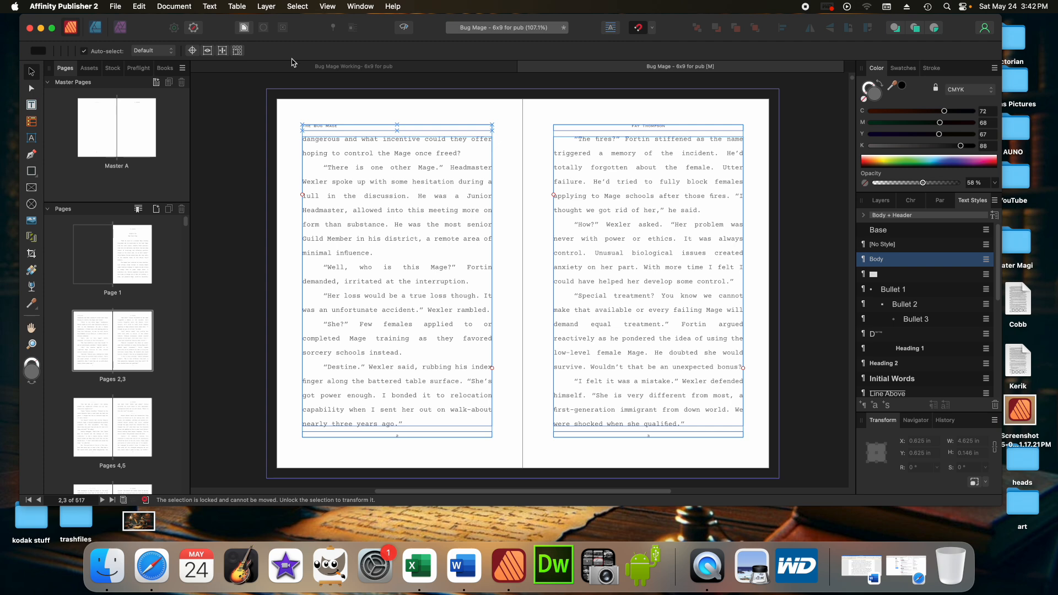
pyautogui.click(29, 29)
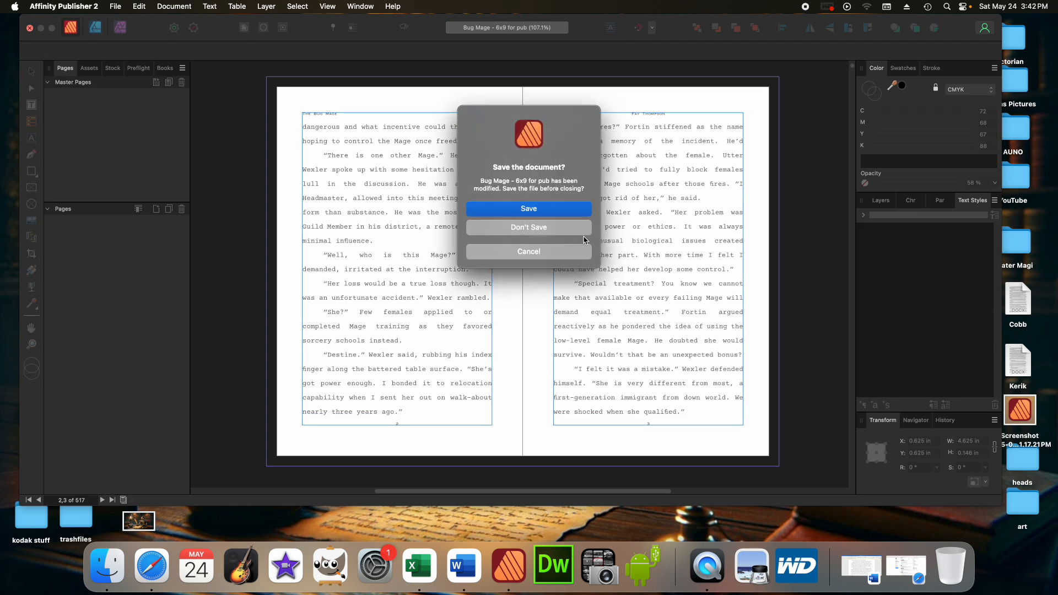
pyautogui.click(548, 209)
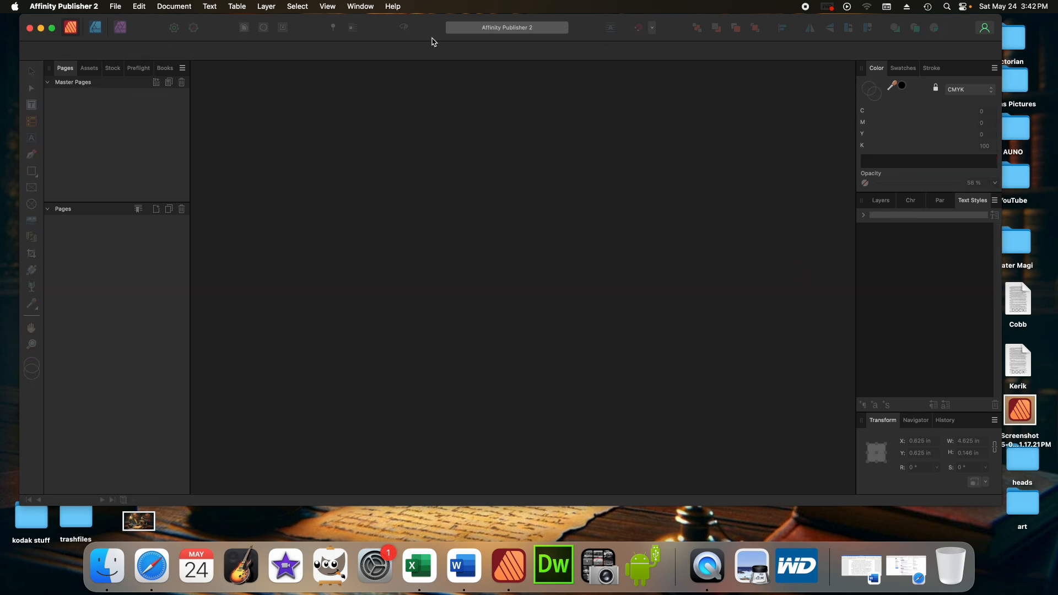
pyautogui.moveTo(430, 25); pyautogui.dragTo(869, 199)
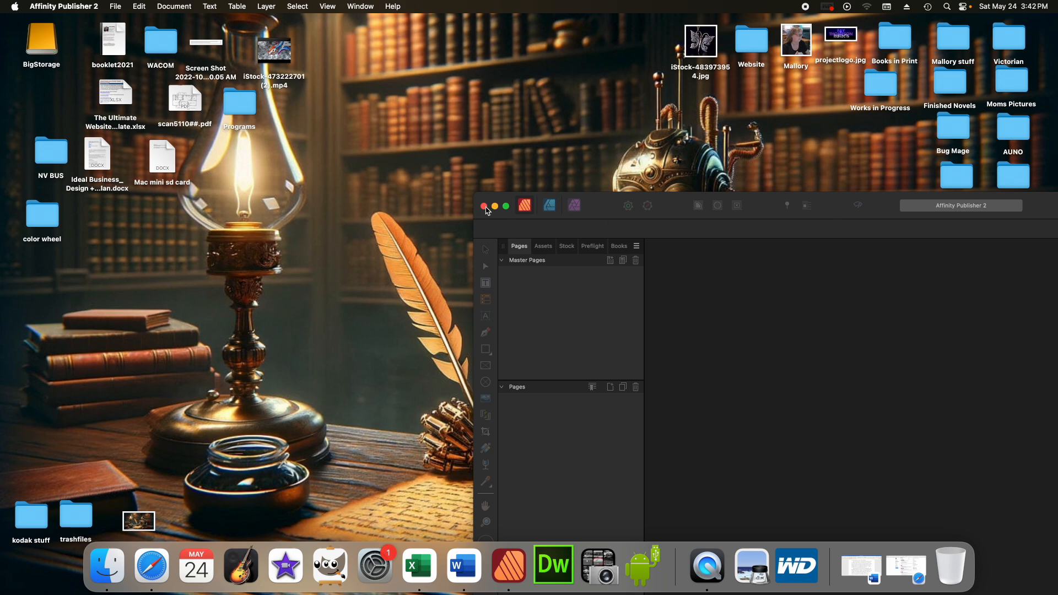
pyautogui.click(494, 207)
# Open "Bug Mage Working- 6x9 for pub" from the desktop and dismiss the missing-fonts notice.
pyautogui.doubleClick(888, 221)
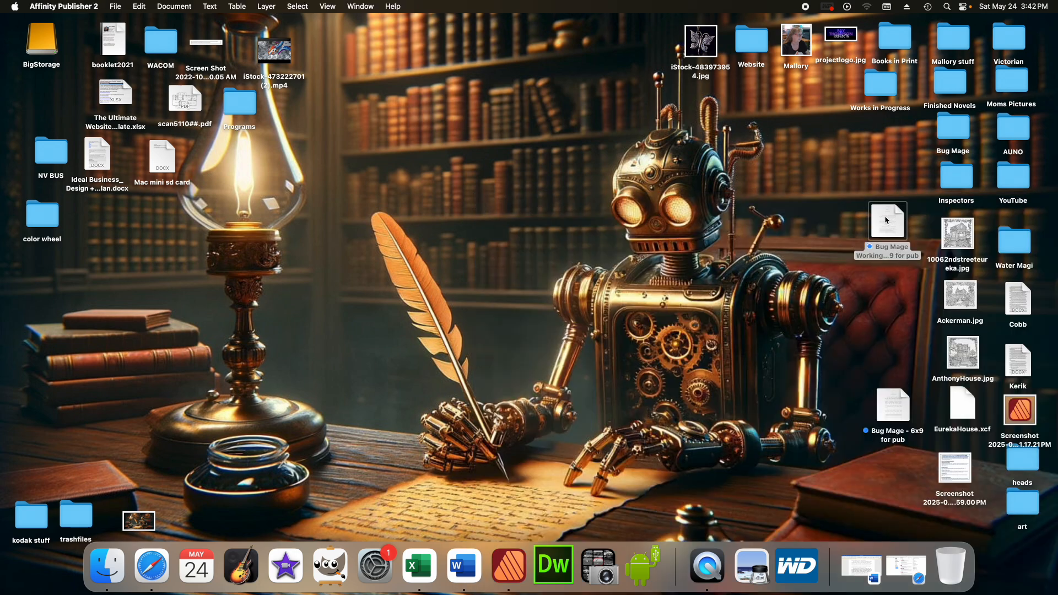
pyautogui.moveTo(768, 202); pyautogui.dragTo(339, 5)
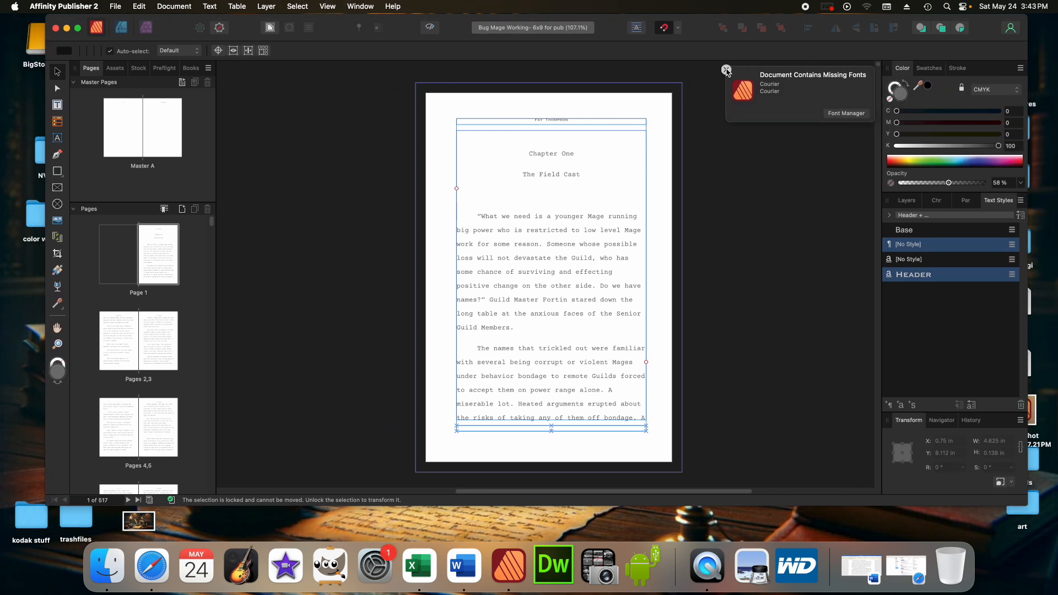
pyautogui.click(726, 70)
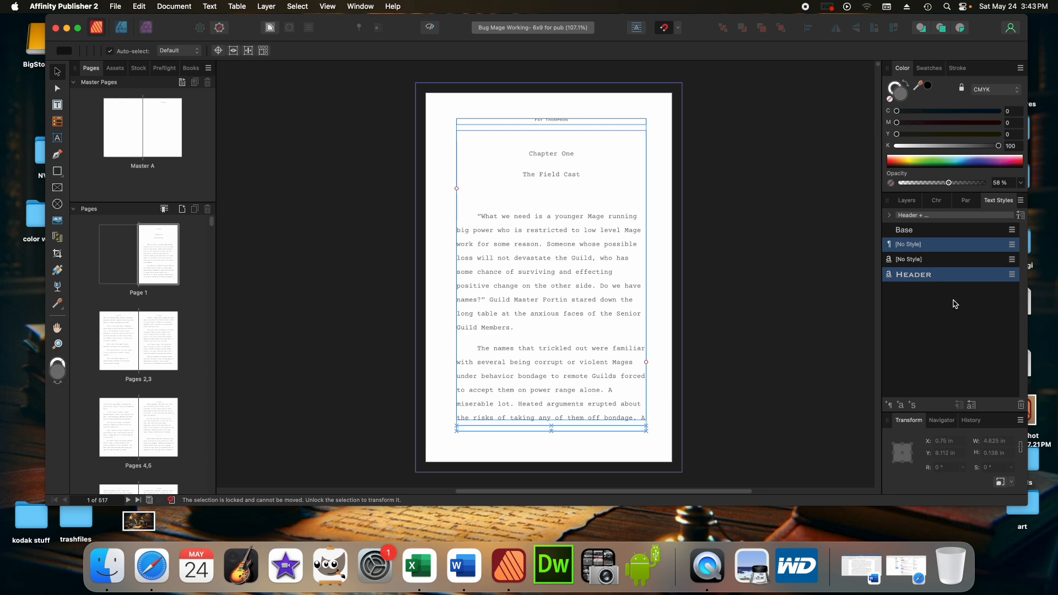
# Create a new character style named "Initial Cap" and base it on the Base style.
pyautogui.click(938, 201)
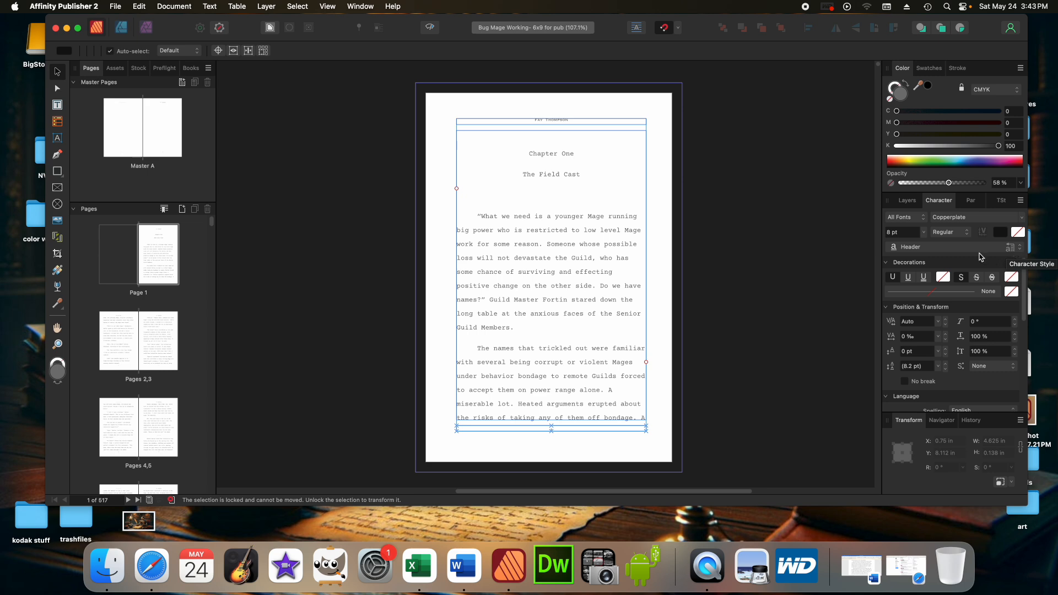
pyautogui.click(1022, 250)
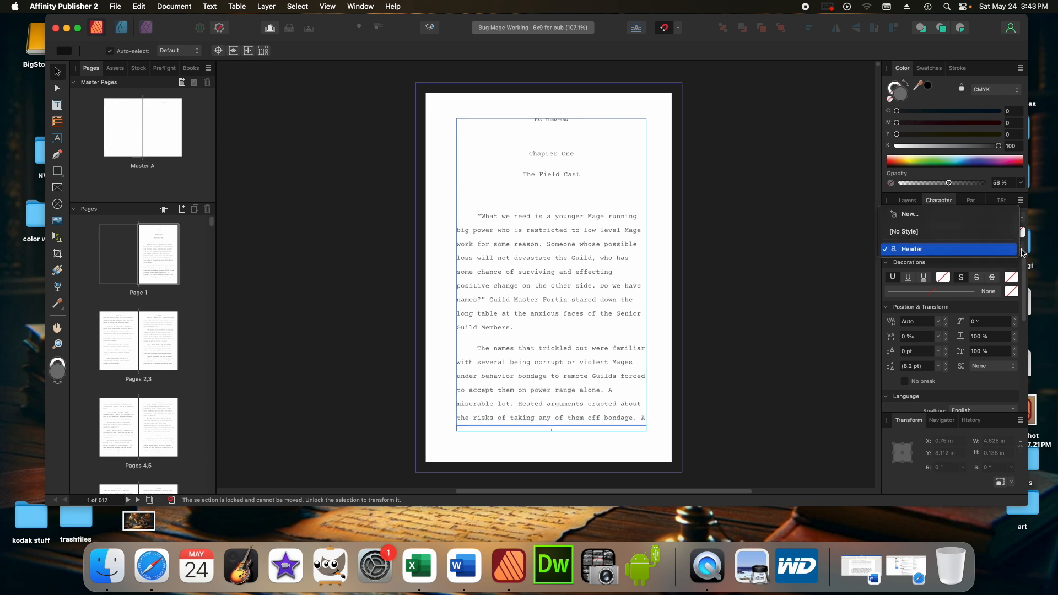
pyautogui.click(912, 216)
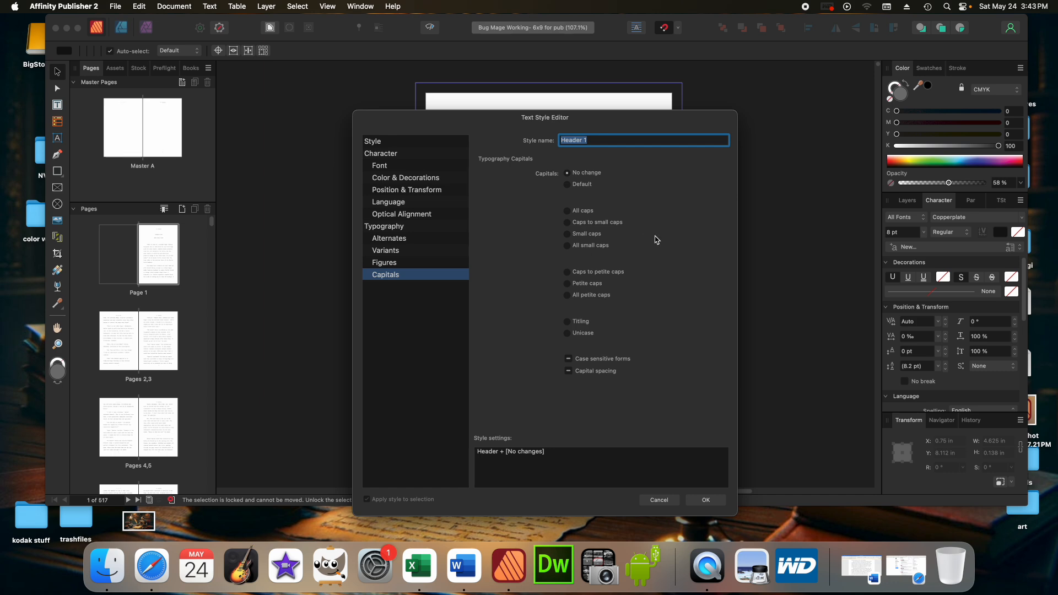
pyautogui.press('BackSpace')
pyautogui.click(391, 142)
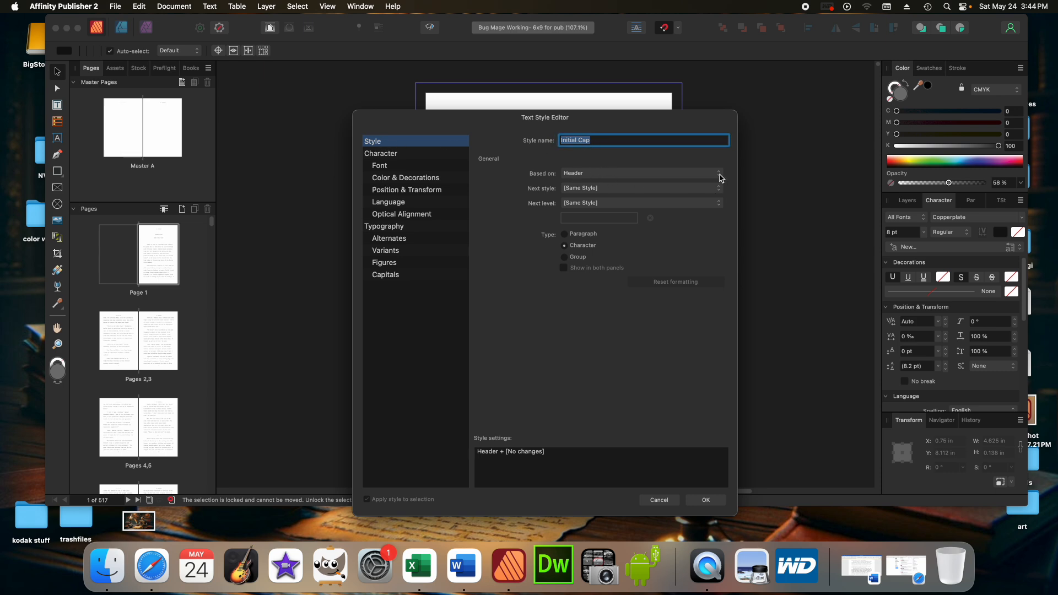
pyautogui.click(720, 178)
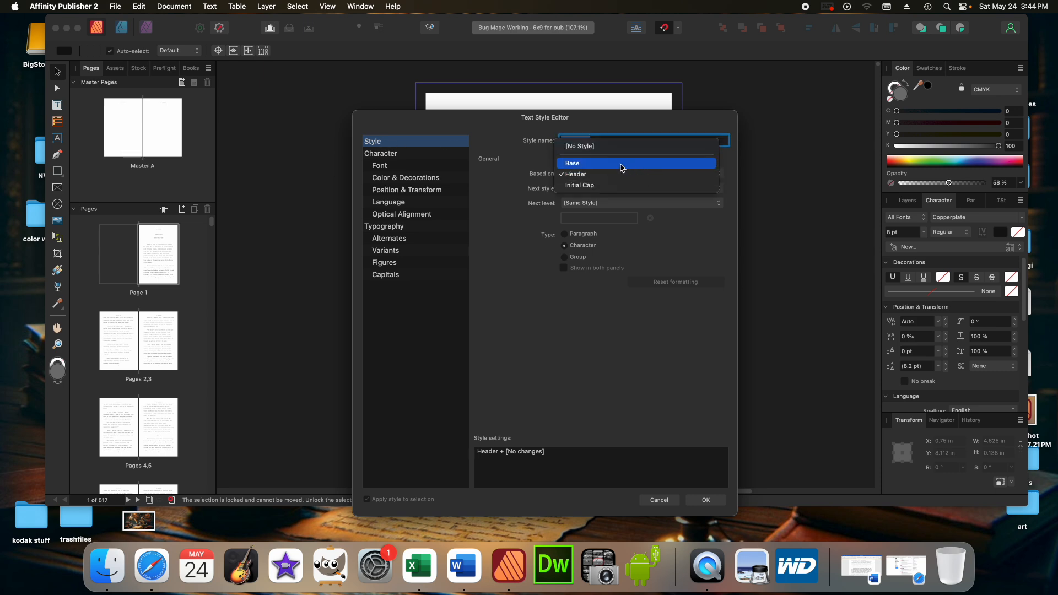
pyautogui.click(612, 162)
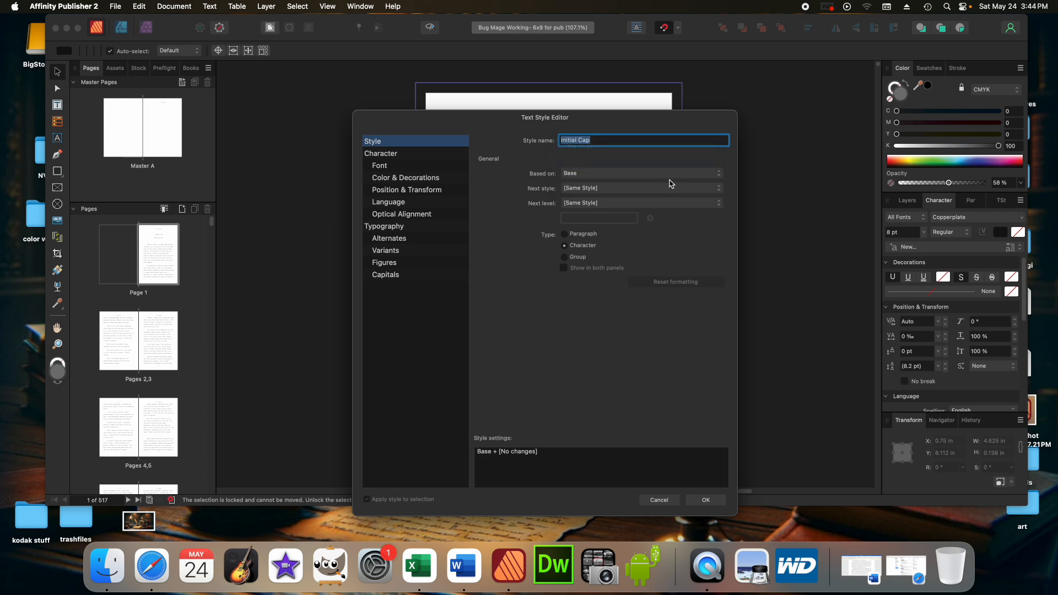
# Set the Initial Cap style's next style to [No Style] and keep its next level as [Same Style].
pyautogui.click(719, 190)
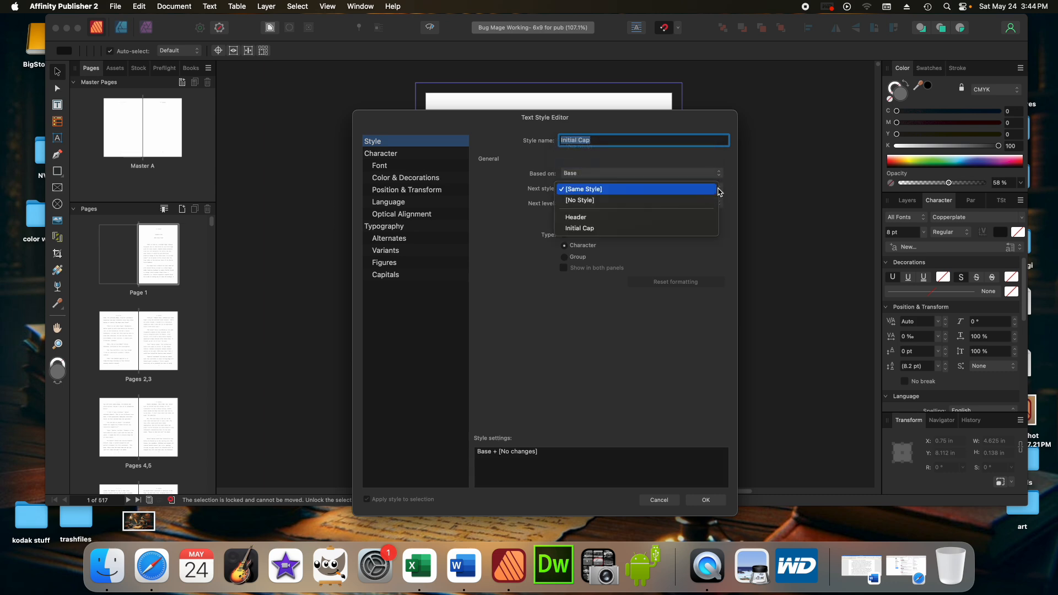
pyautogui.click(696, 201)
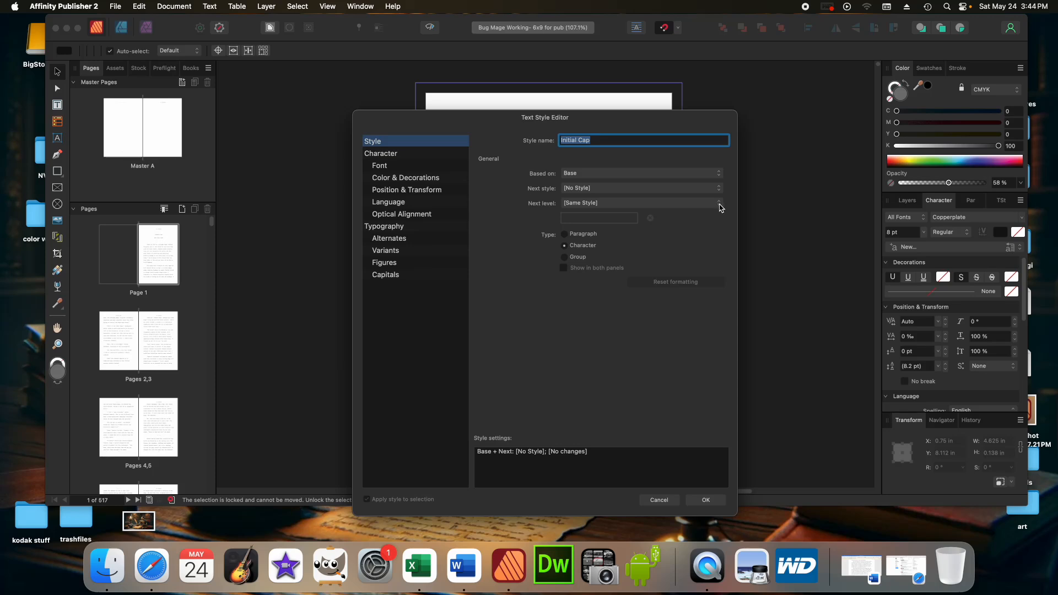
pyautogui.click(721, 208)
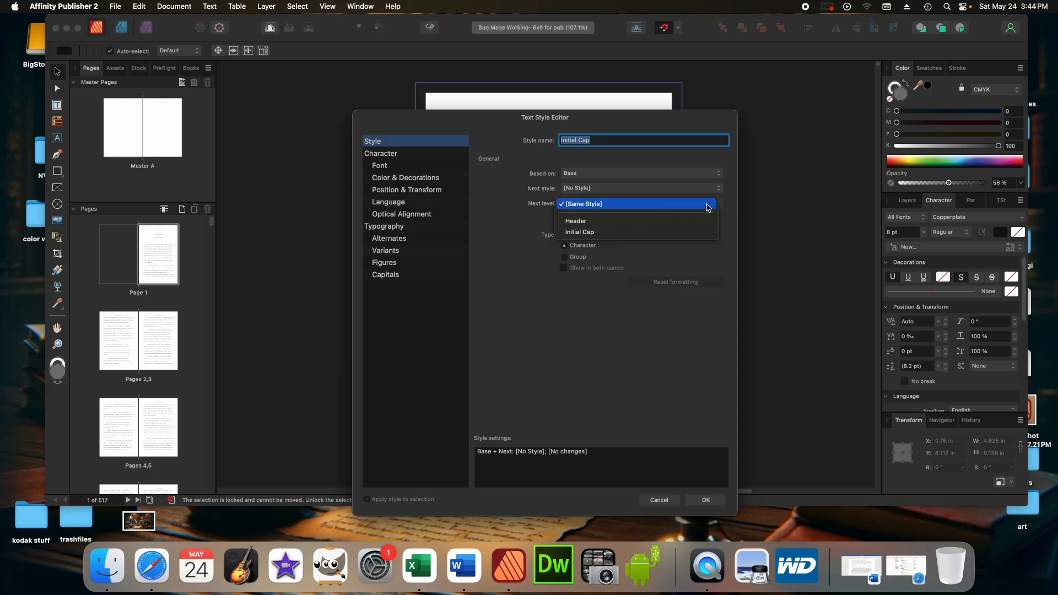
pyautogui.click(727, 210)
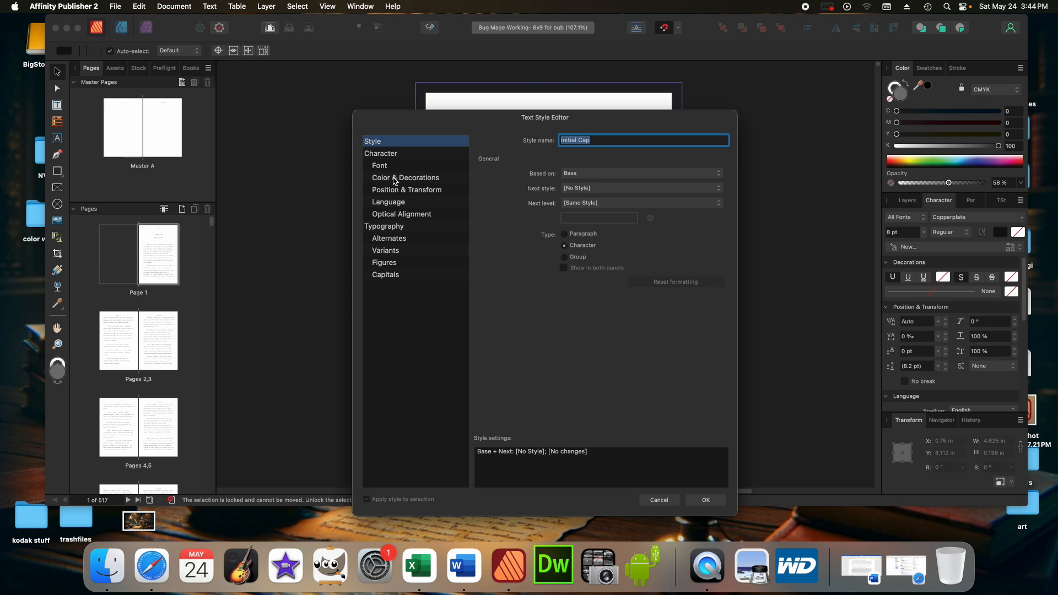
# Go through the Initial Cap style's character and typography settings, set its capitals to All caps and save the style.
pyautogui.click(394, 179)
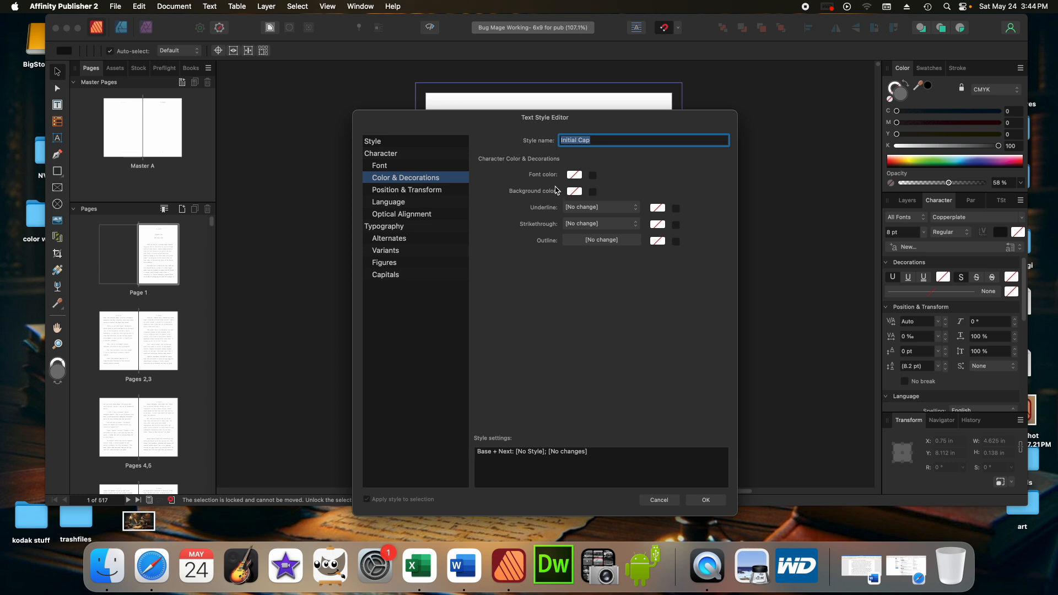
pyautogui.click(388, 191)
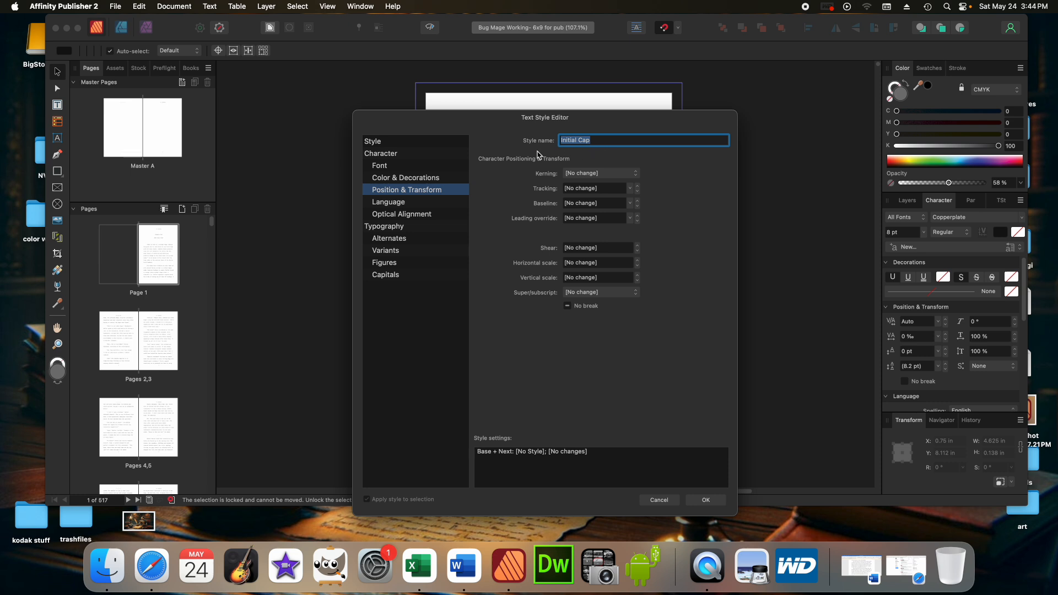
pyautogui.click(390, 206)
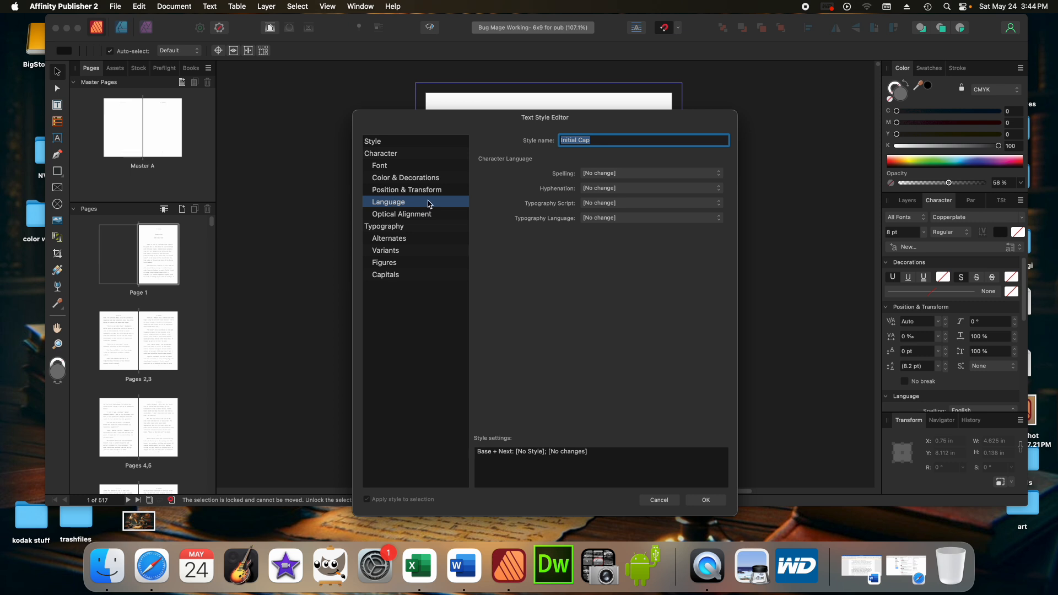
pyautogui.click(397, 216)
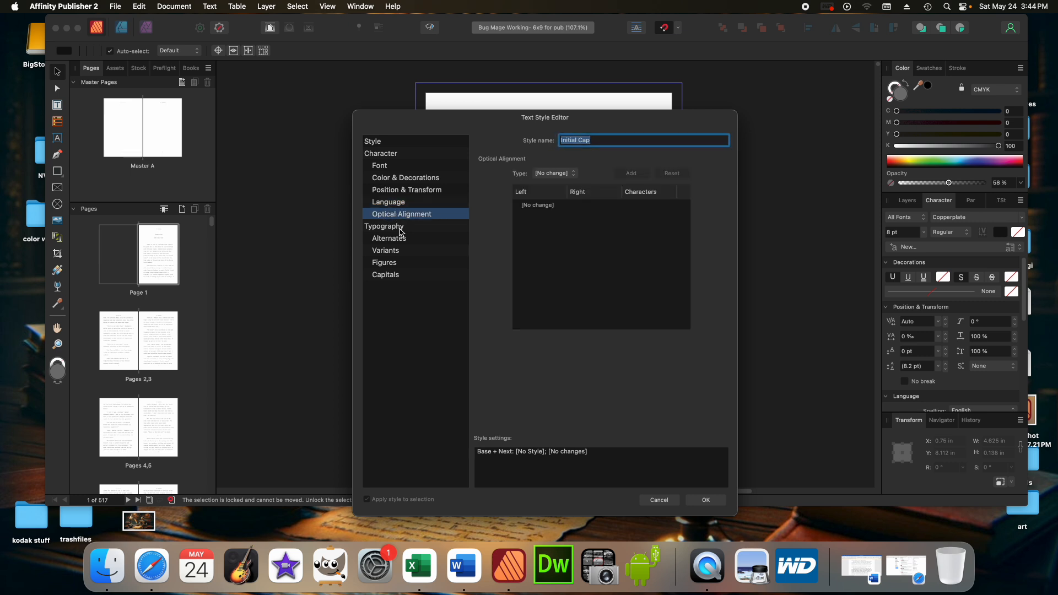
pyautogui.click(395, 243)
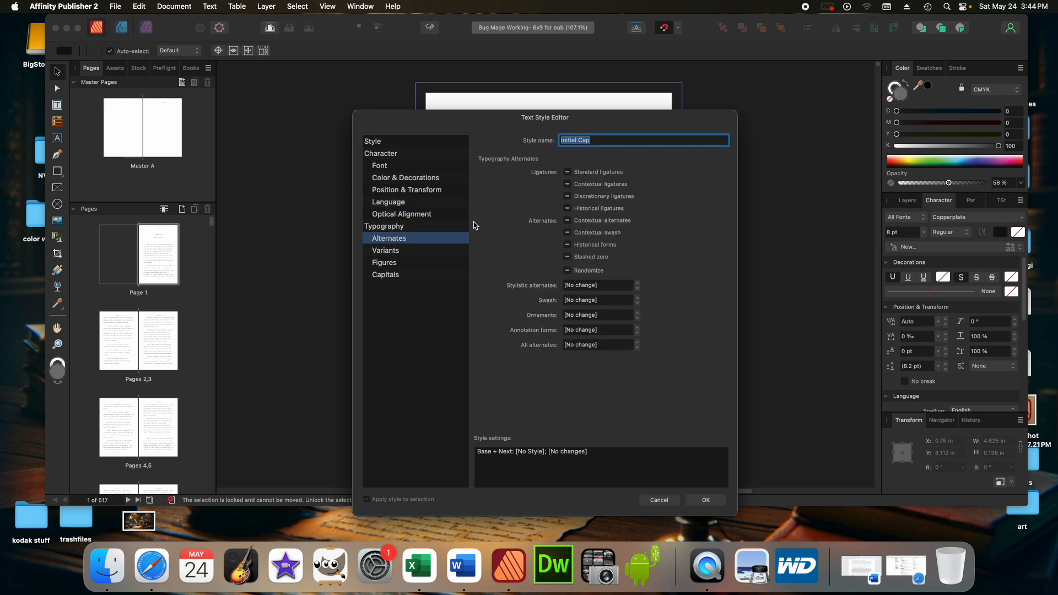
pyautogui.click(398, 252)
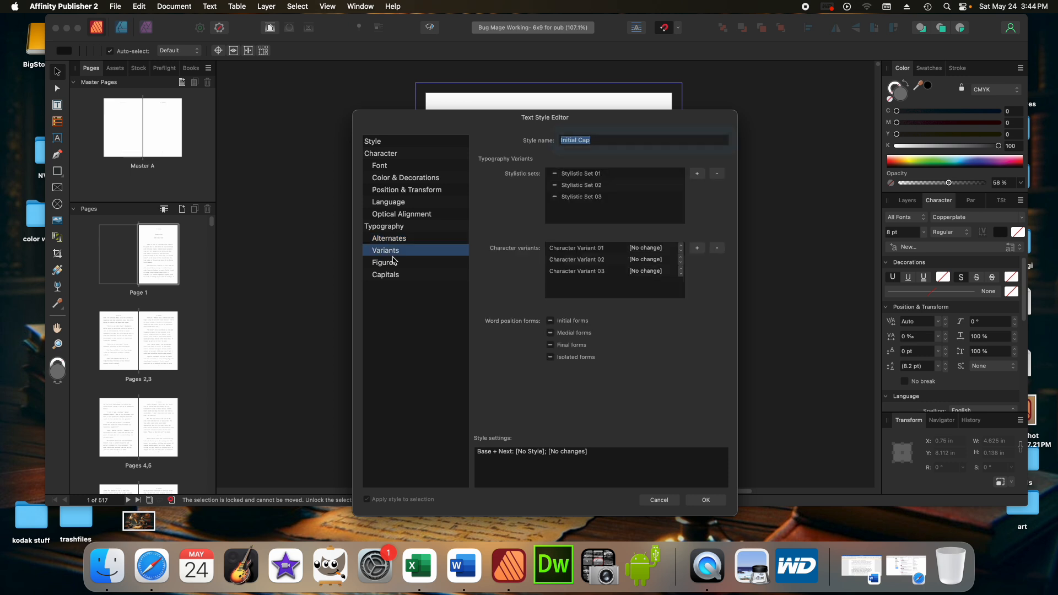
pyautogui.click(395, 265)
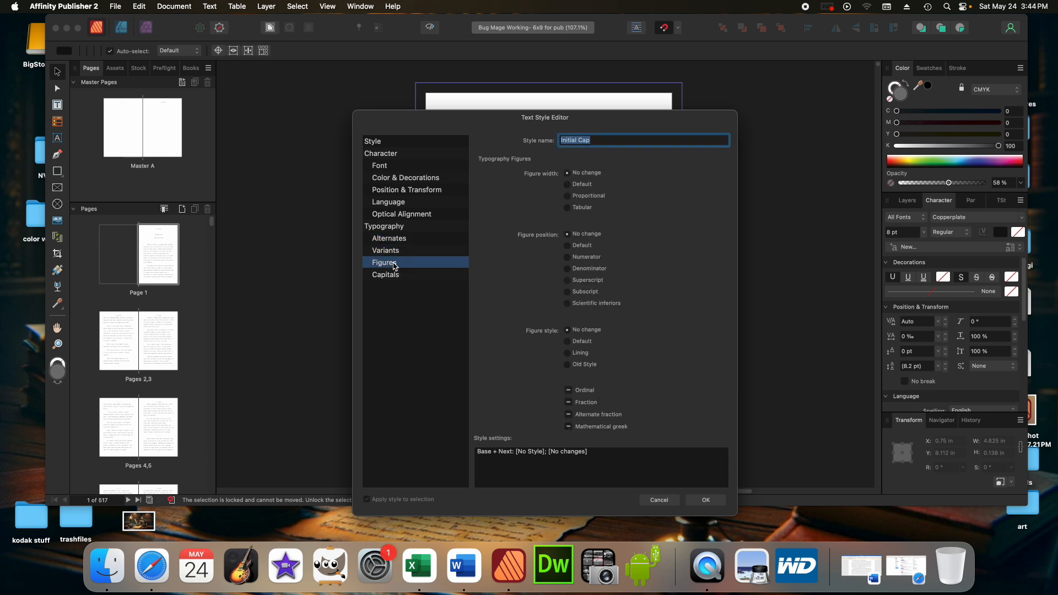
pyautogui.click(397, 278)
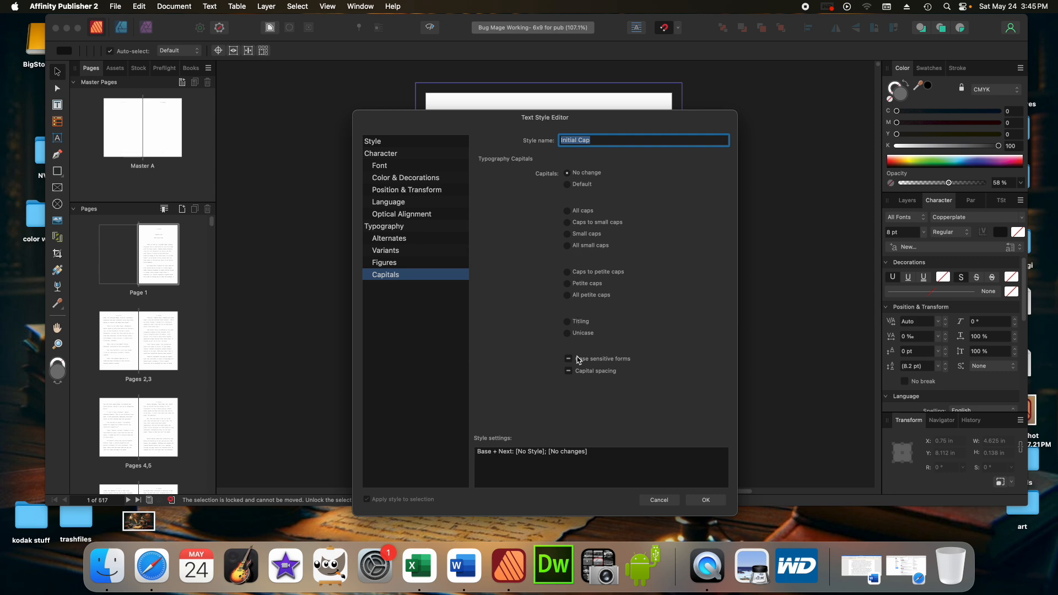
pyautogui.click(569, 212)
pyautogui.click(705, 500)
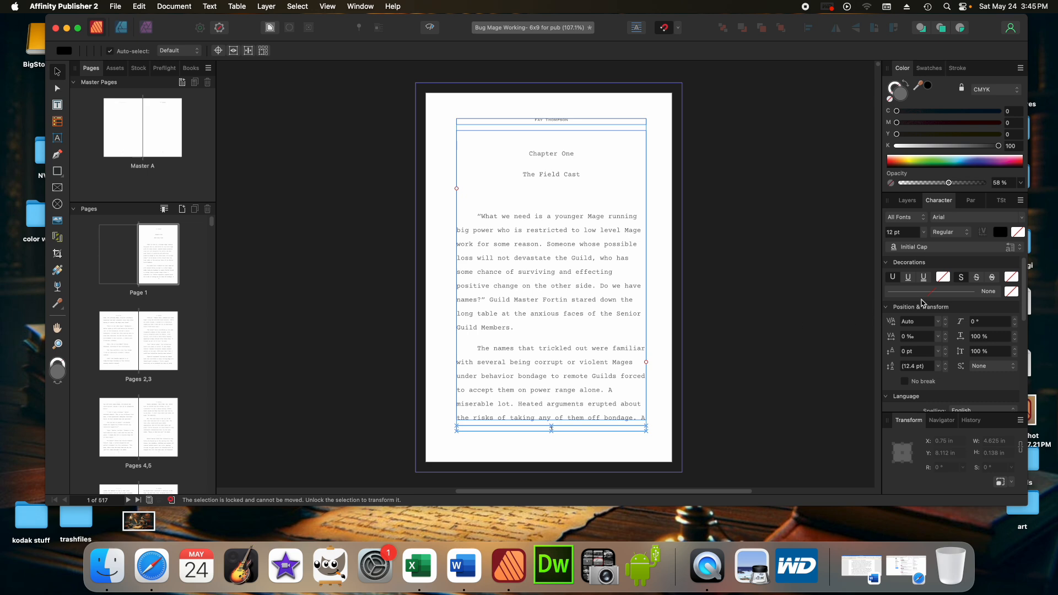
# Check the text styles list and start a new paragraph style named "Content", showing its general settings.
pyautogui.click(1000, 201)
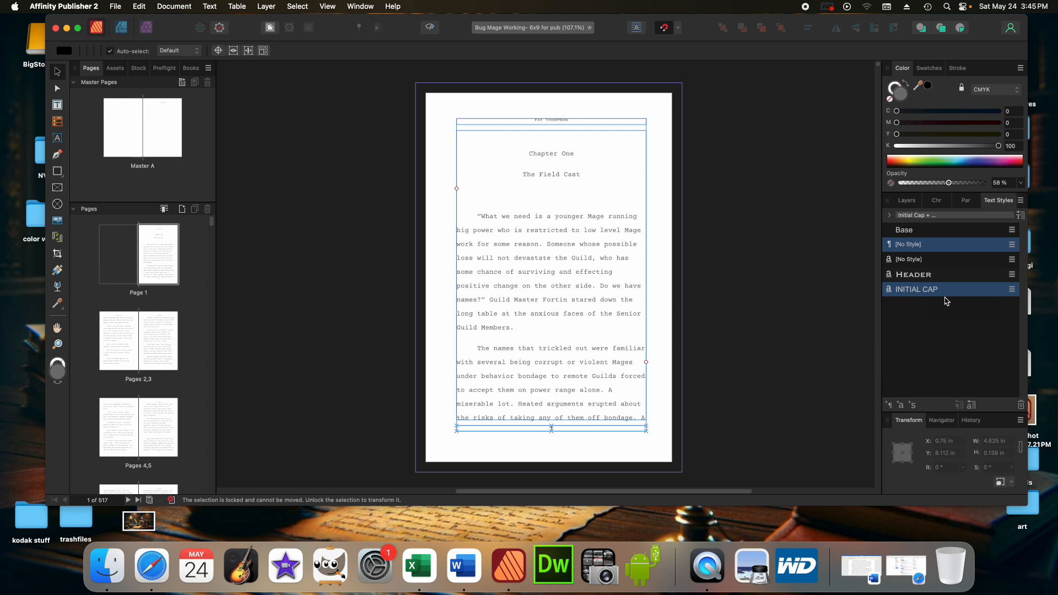
pyautogui.click(966, 201)
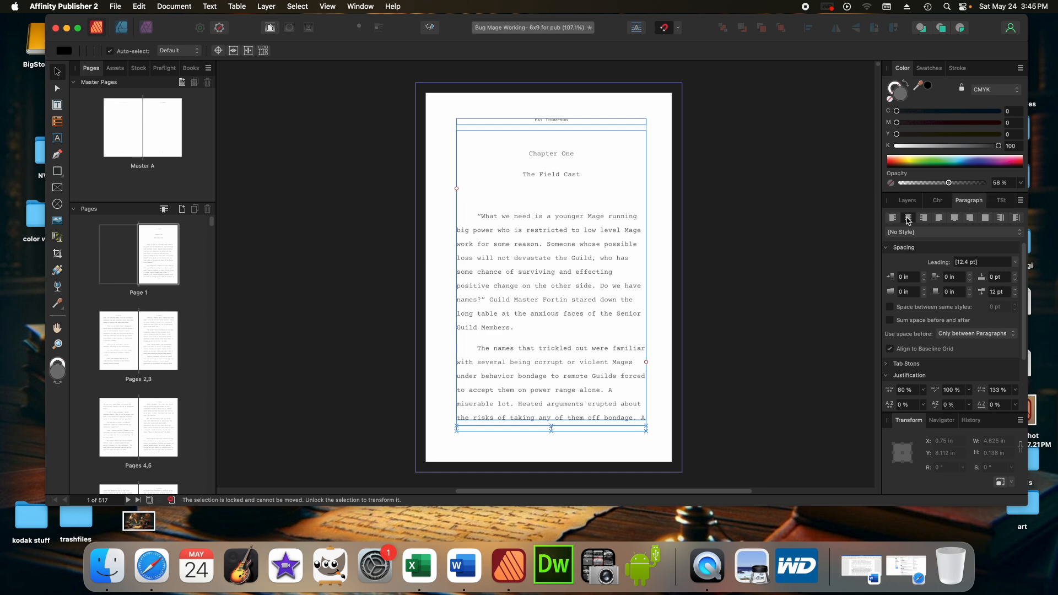
pyautogui.click(1021, 234)
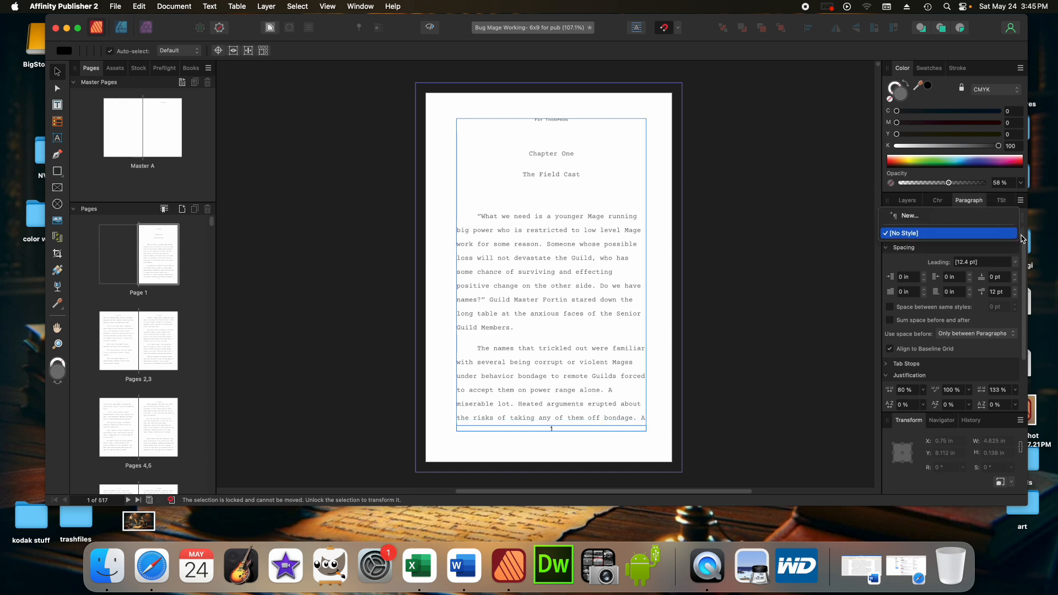
pyautogui.click(909, 217)
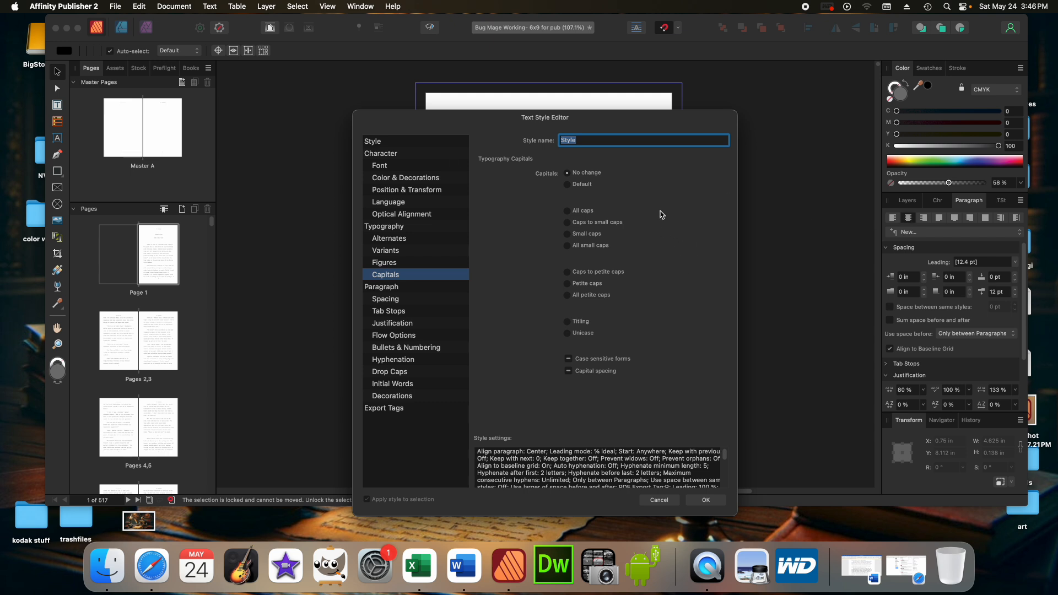
pyautogui.write('C')
pyautogui.click(375, 145)
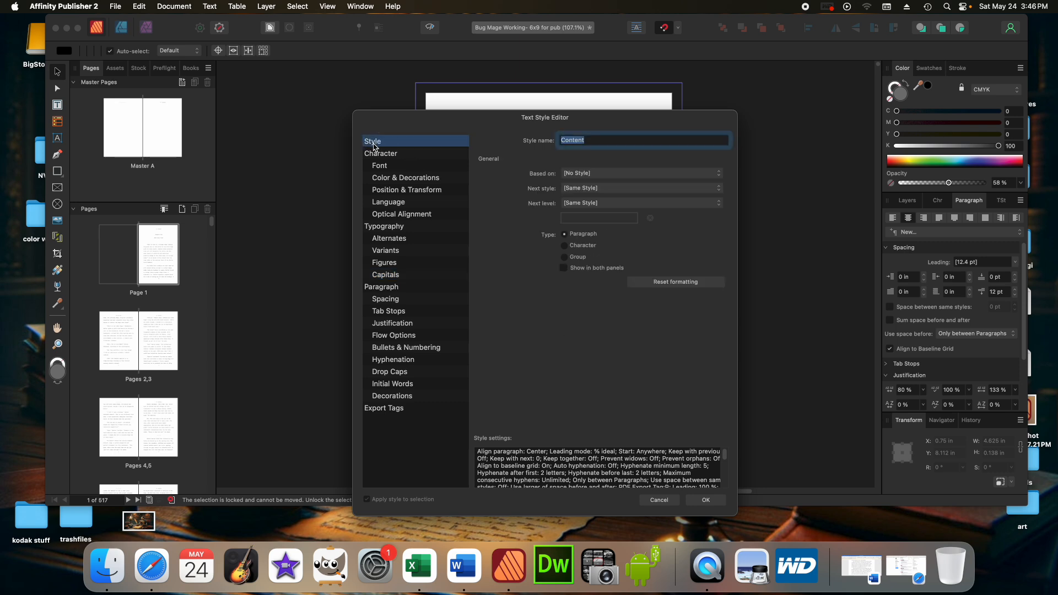
# Keep the Content style based on [No Style] with [Same Style] as its next style.
pyautogui.click(597, 176)
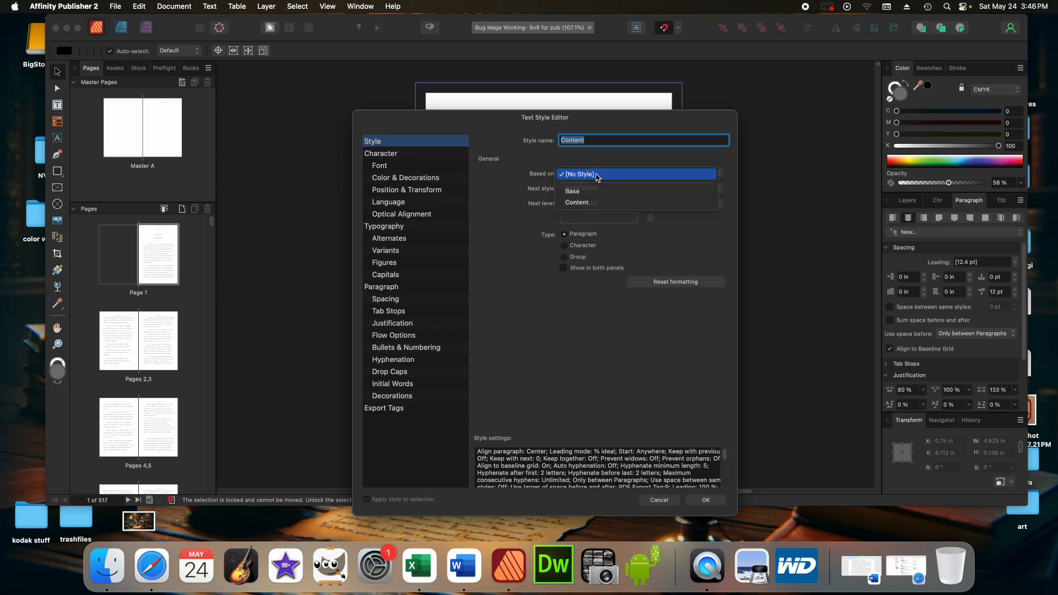
pyautogui.click(598, 176)
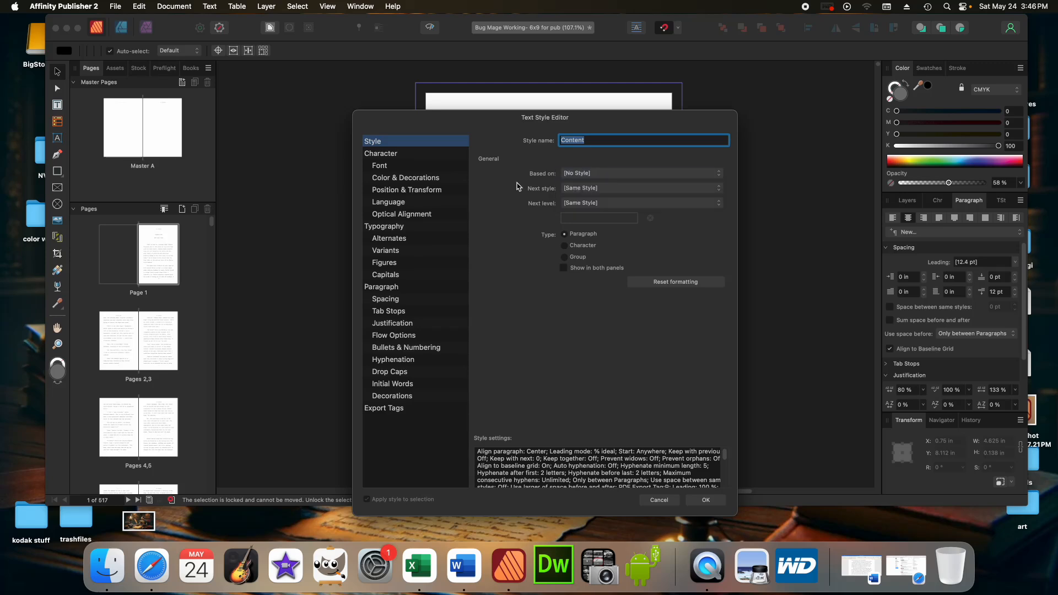
pyautogui.click(609, 192)
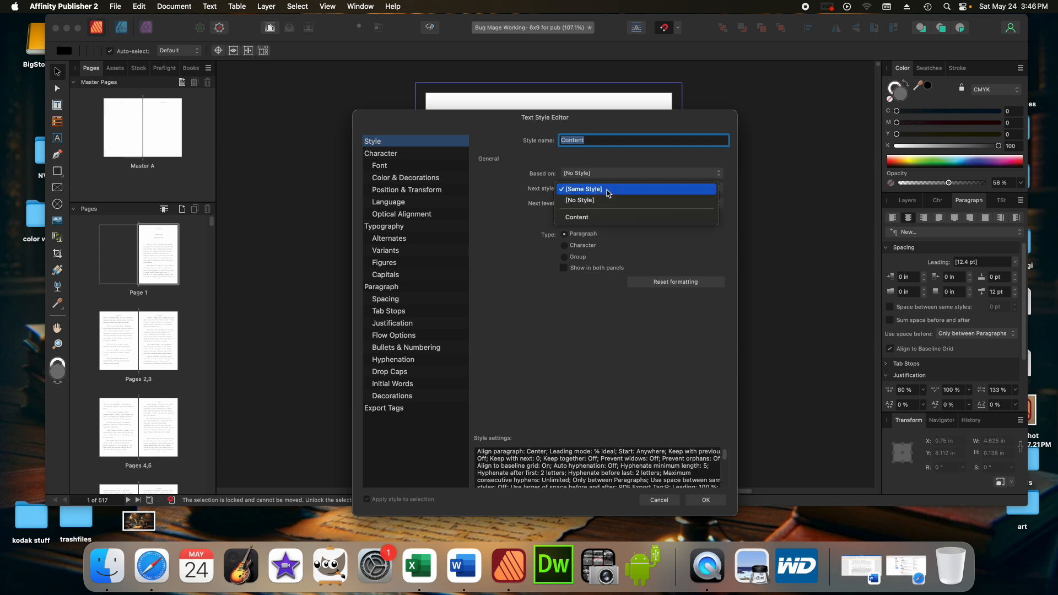
pyautogui.click(607, 189)
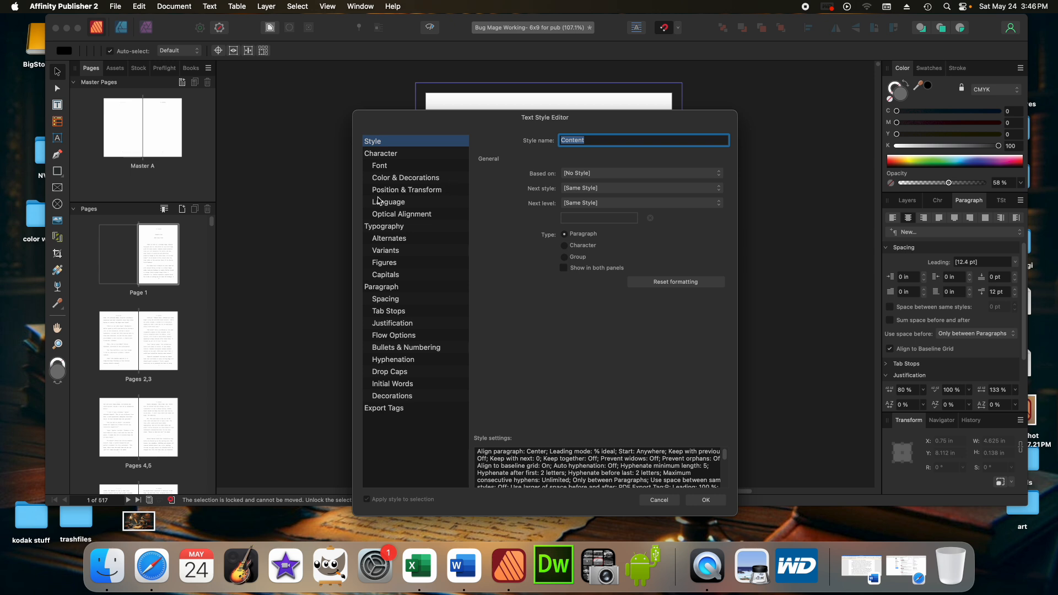
# Set the Content style's font family to Palatino and its font style to Regular.
pyautogui.click(380, 169)
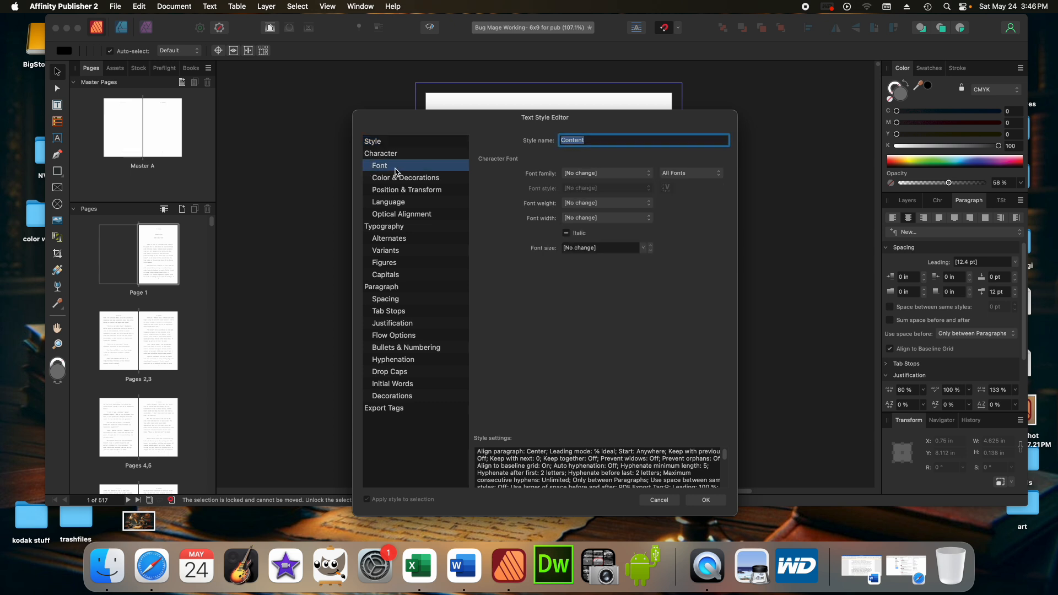
pyautogui.click(649, 178)
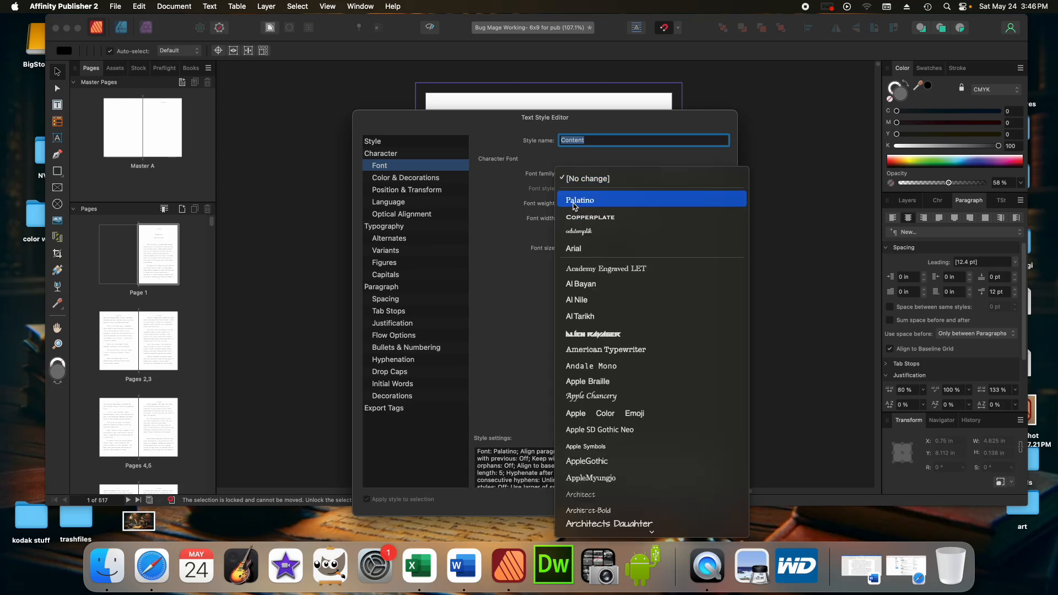
pyautogui.click(574, 205)
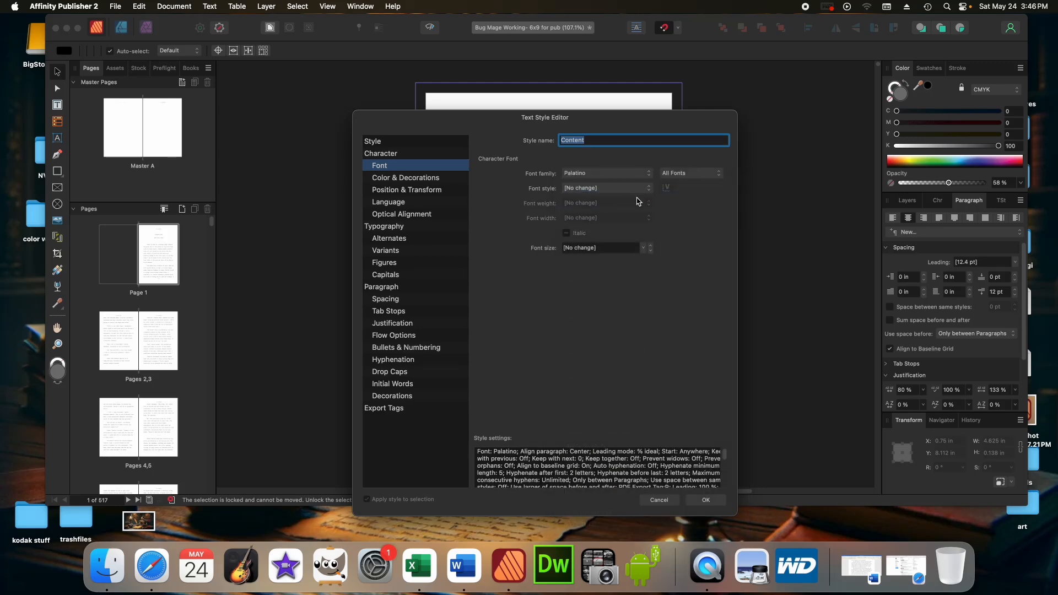
pyautogui.click(649, 191)
pyautogui.click(593, 207)
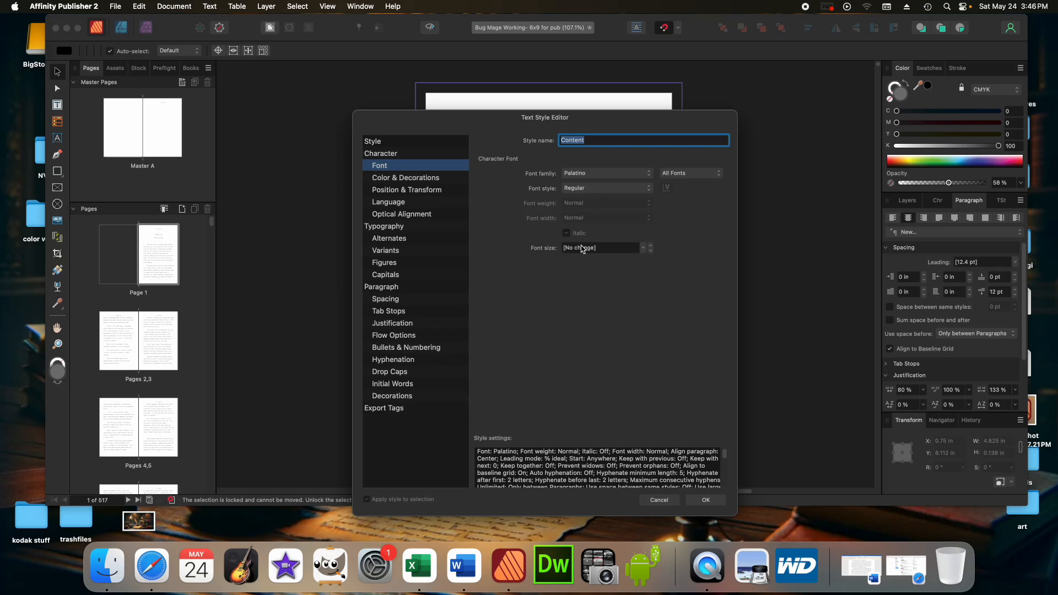
# Set the Content style's font size to 10.5 pt.
pyautogui.click(643, 248)
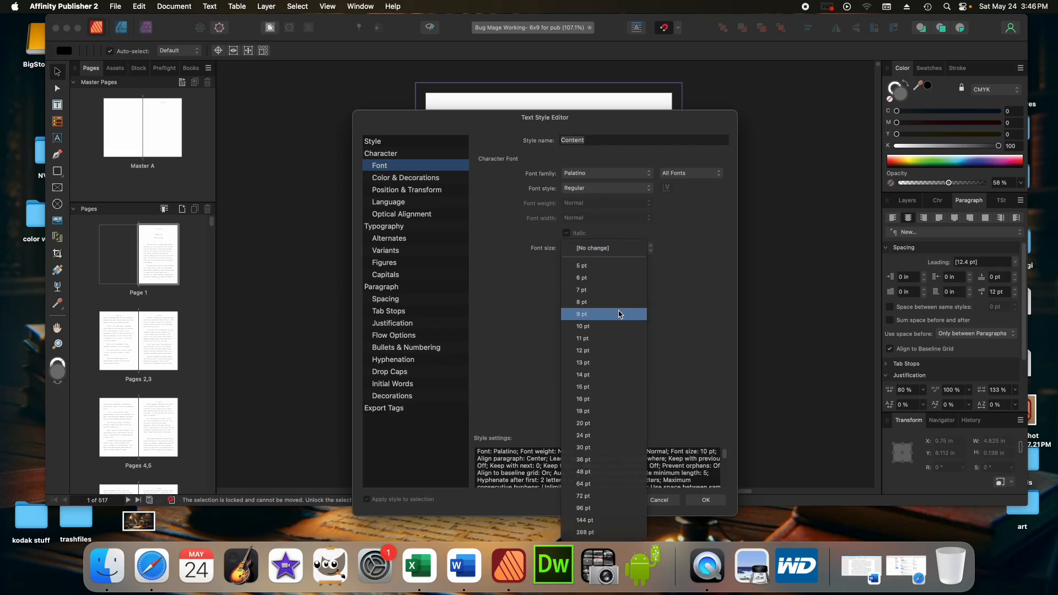
pyautogui.click(701, 278)
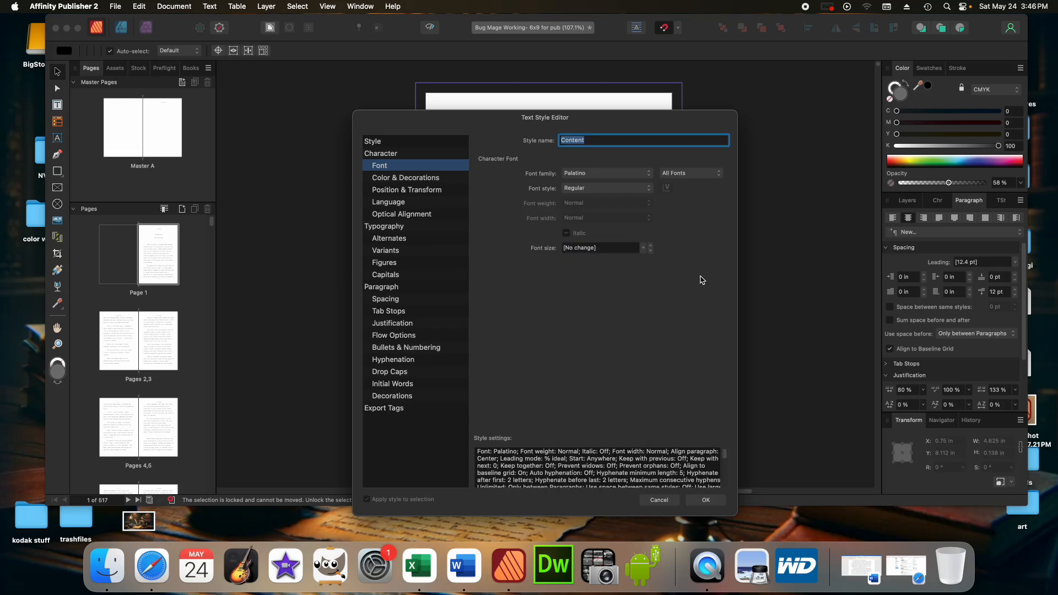
pyautogui.click(607, 249)
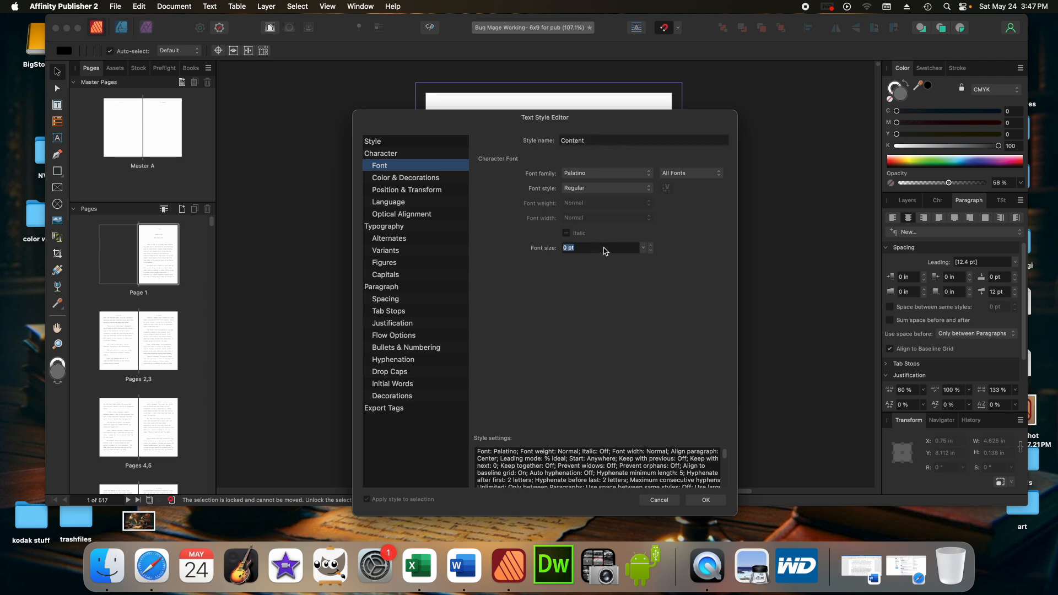
pyautogui.write('10.5')
# Review the Content style's remaining character settings and its typography settings, from color and decorations through capitals.
pyautogui.click(407, 179)
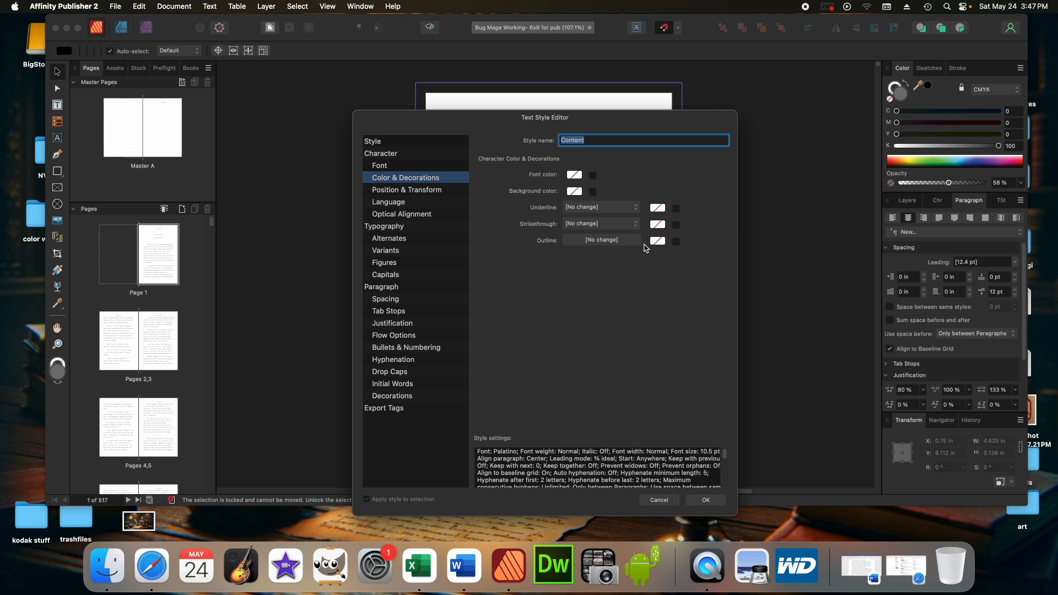
pyautogui.click(395, 191)
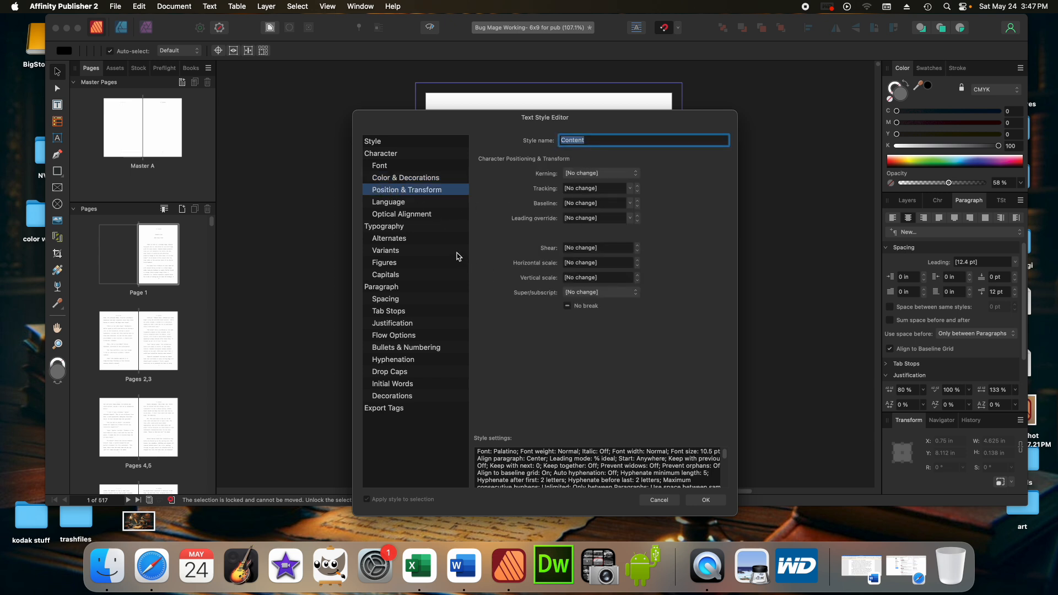
pyautogui.click(392, 204)
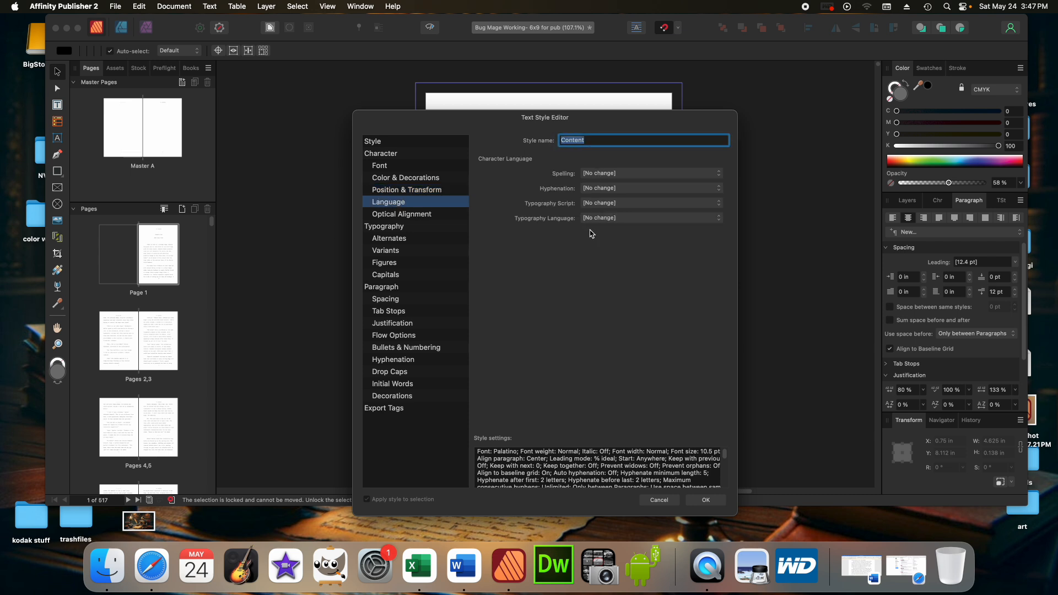
pyautogui.click(400, 216)
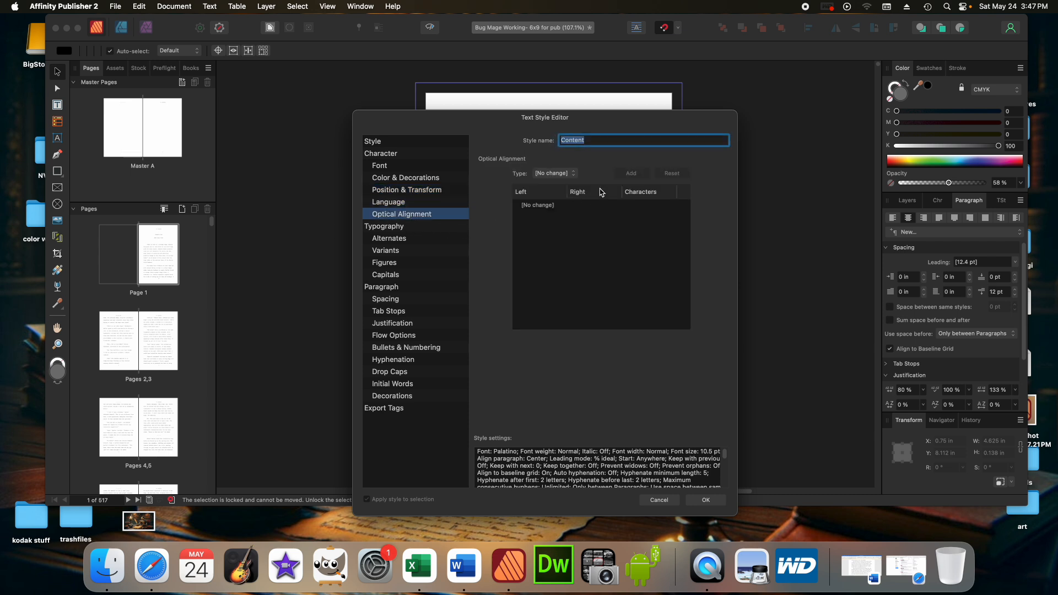
pyautogui.click(395, 229)
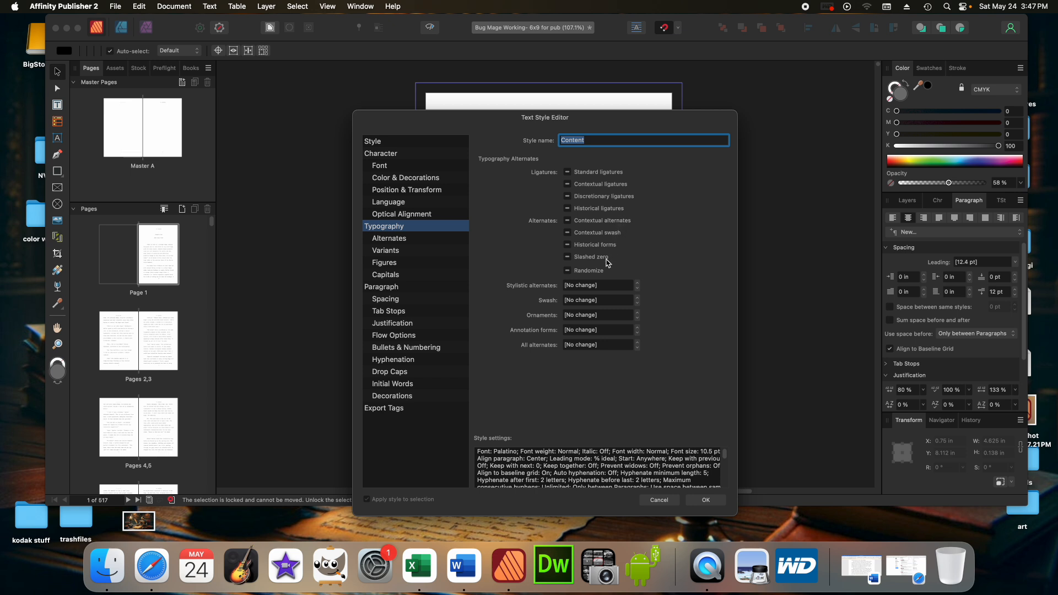
pyautogui.click(397, 240)
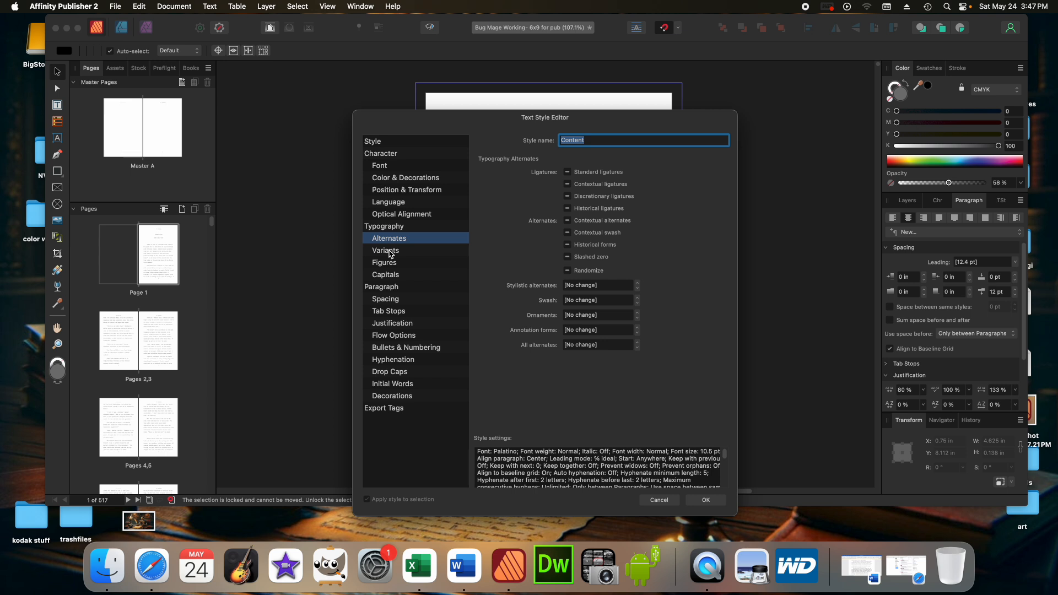
pyautogui.click(388, 251)
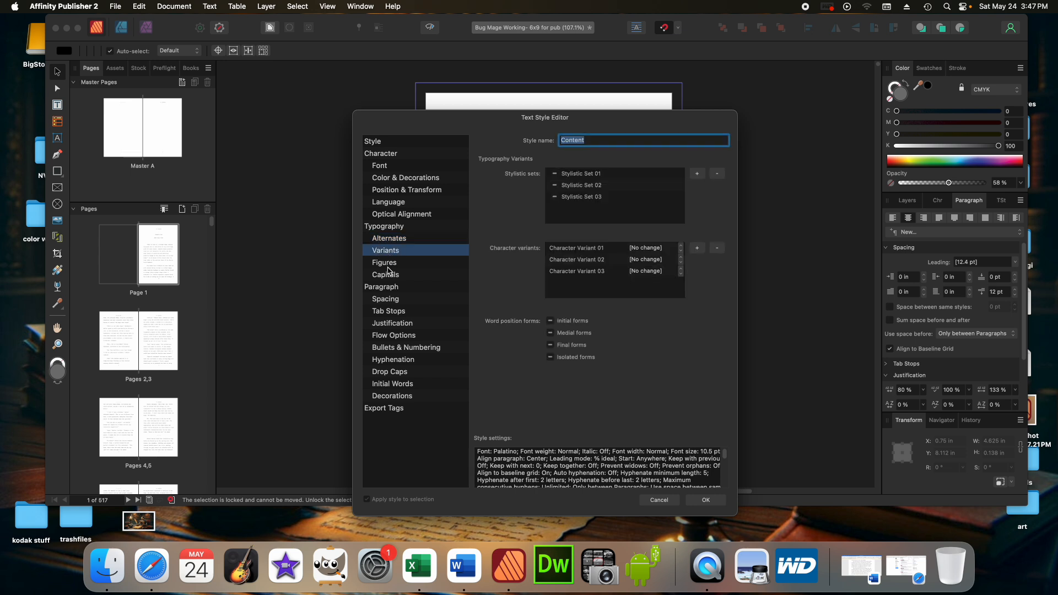
pyautogui.click(388, 265)
pyautogui.click(390, 276)
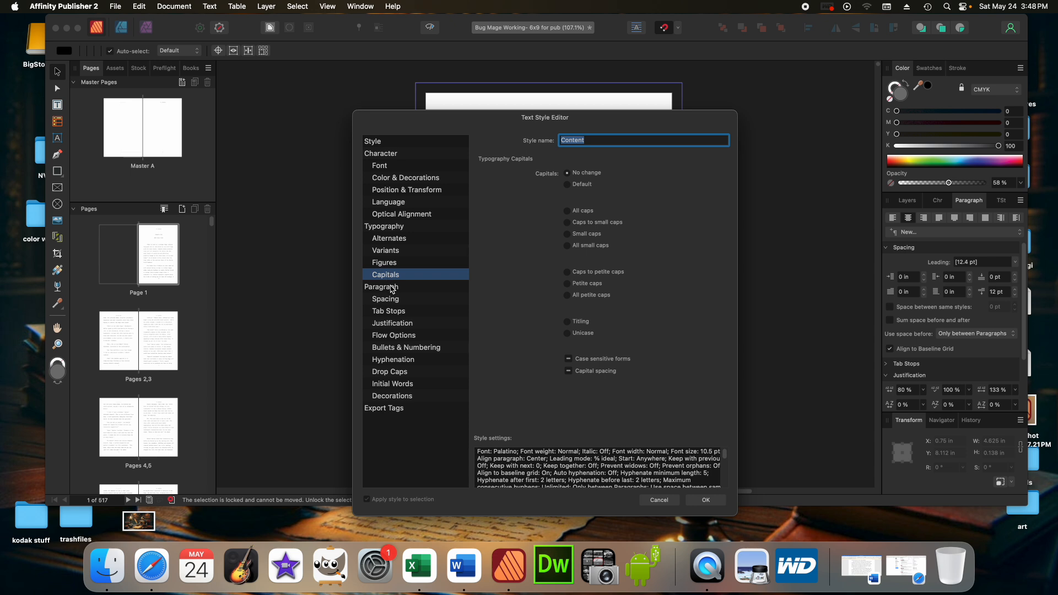
# Set the Content style's paragraph alignment to Justified Last Line Left and its leading to % Height at 140 %.
pyautogui.click(395, 287)
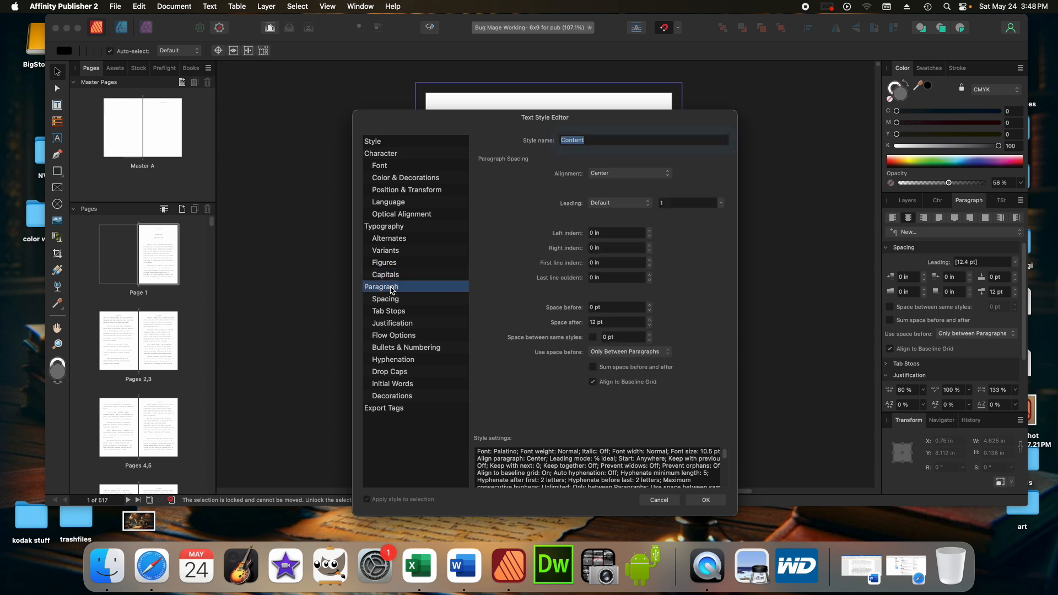
pyautogui.click(669, 176)
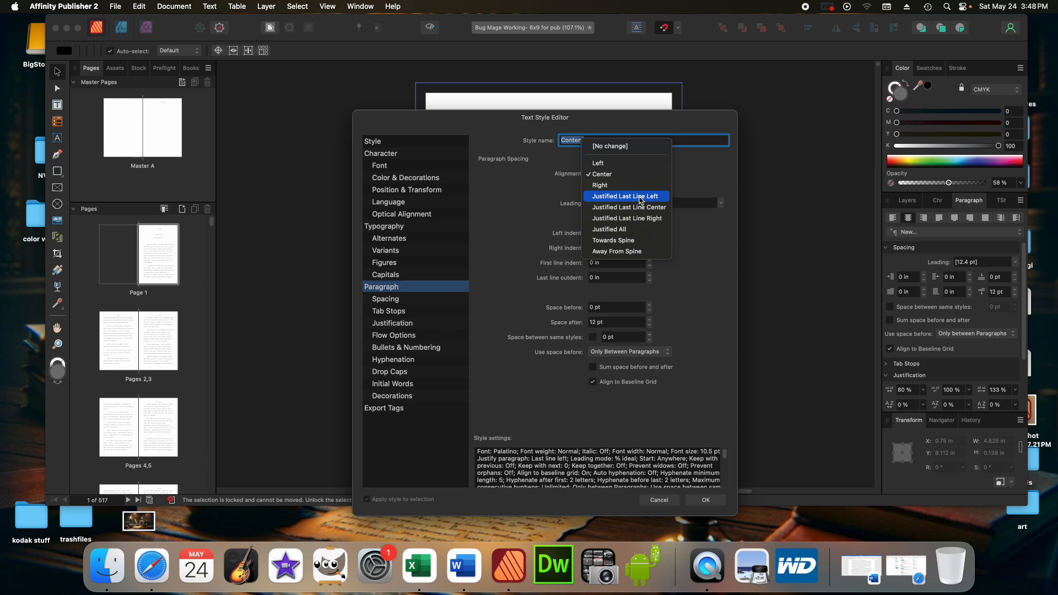
pyautogui.click(641, 198)
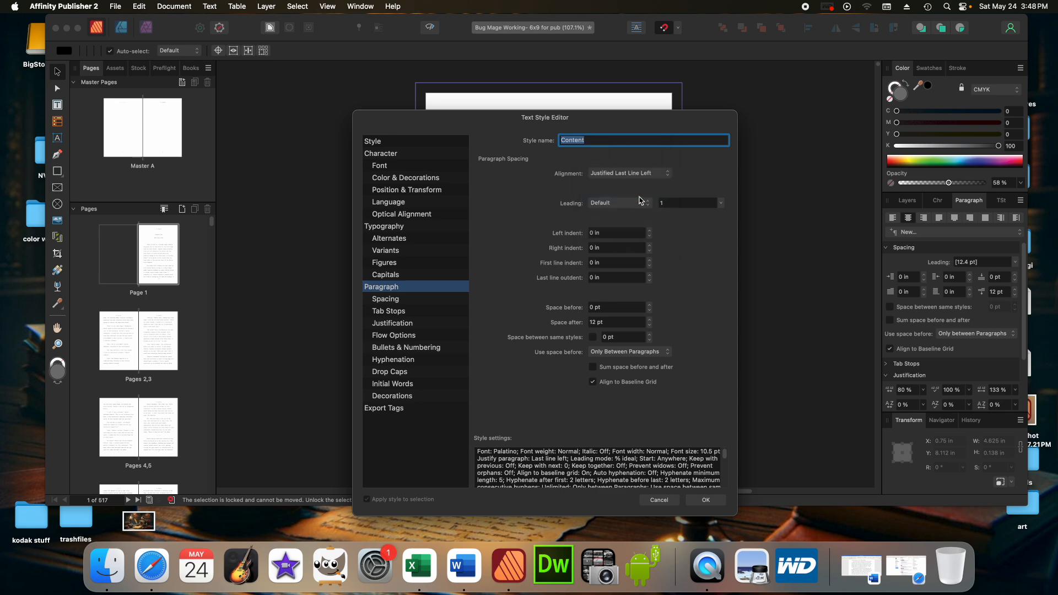
pyautogui.click(649, 206)
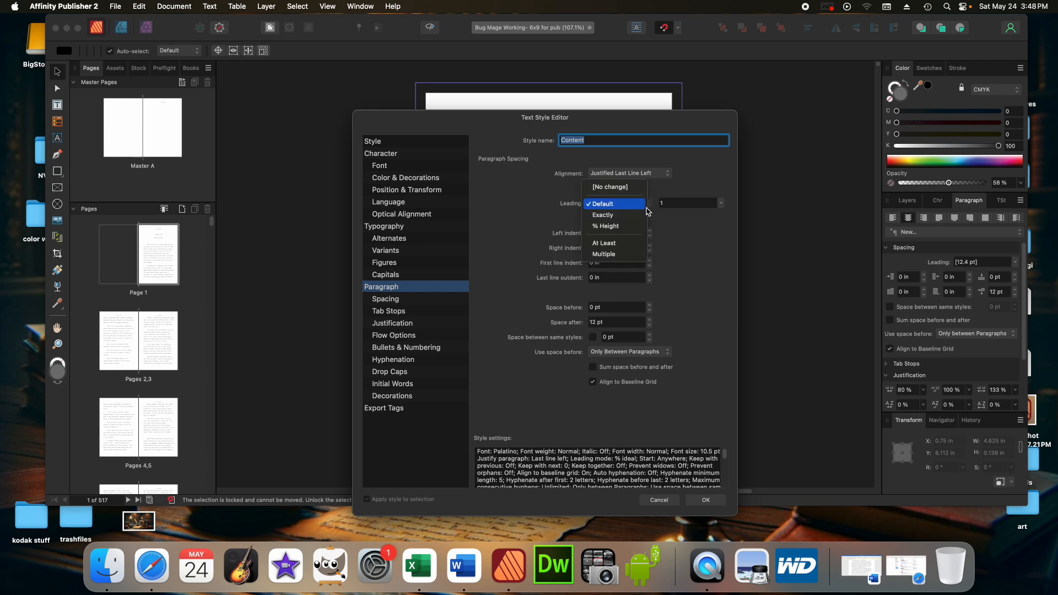
pyautogui.click(630, 226)
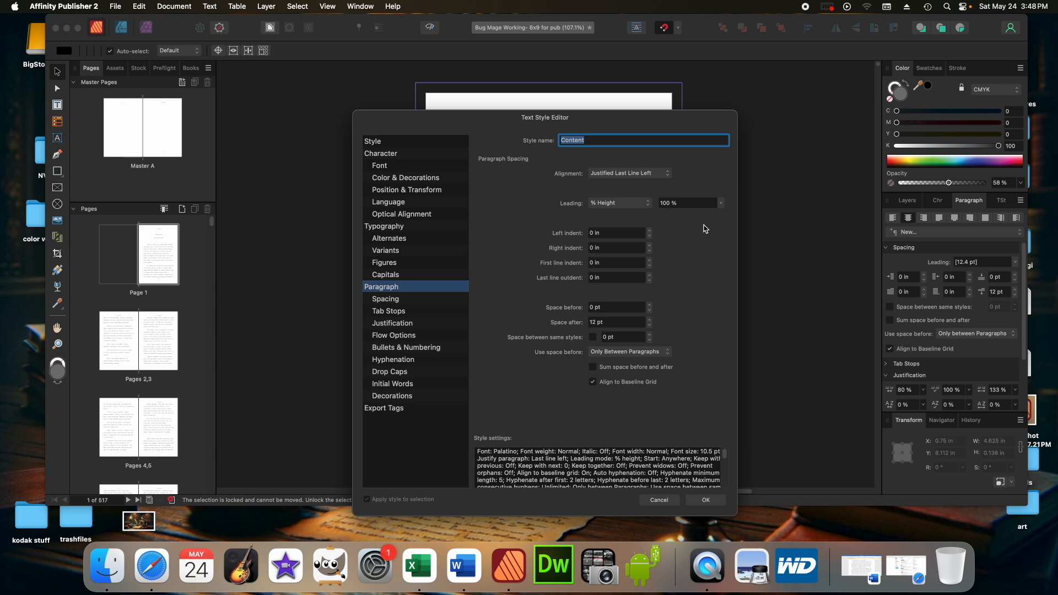
pyautogui.click(680, 206)
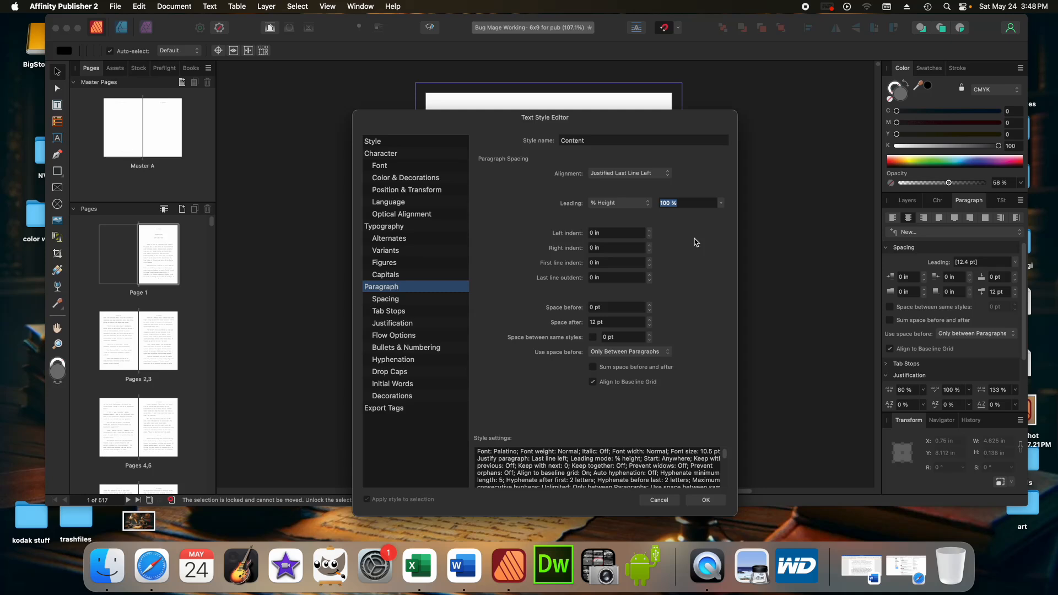
pyautogui.write('140')
# Set the Content style's first line indent to 0.25 in.
pyautogui.click(604, 264)
pyautogui.moveTo(605, 268); pyautogui.dragTo(600, 264)
pyautogui.click(394, 301)
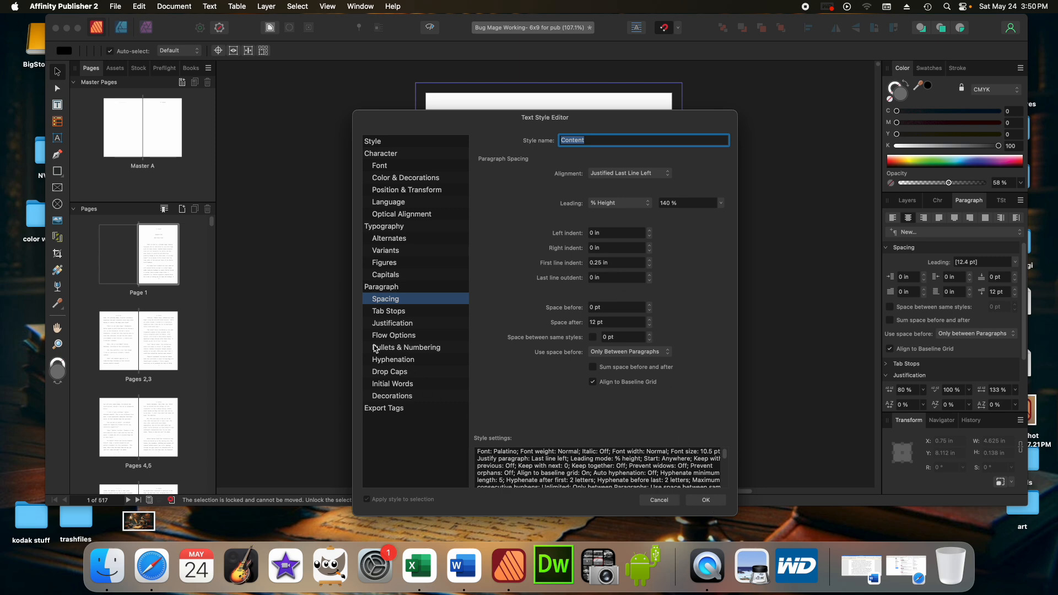
# Check the Content style's justification settings and turn on preventing orphaned first lines and widowed last lines in its flow options.
pyautogui.click(388, 323)
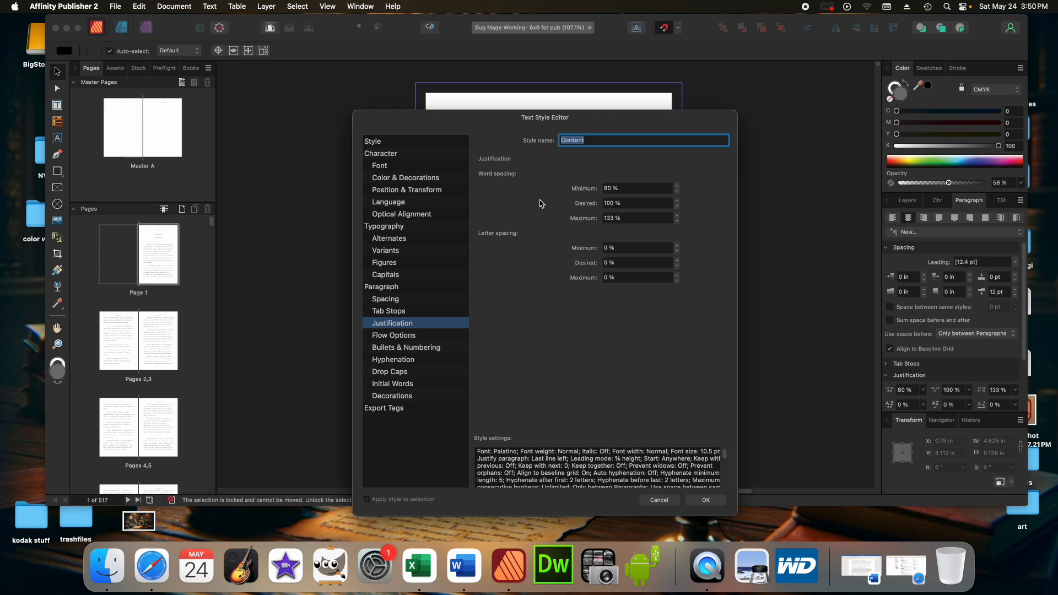
pyautogui.click(385, 338)
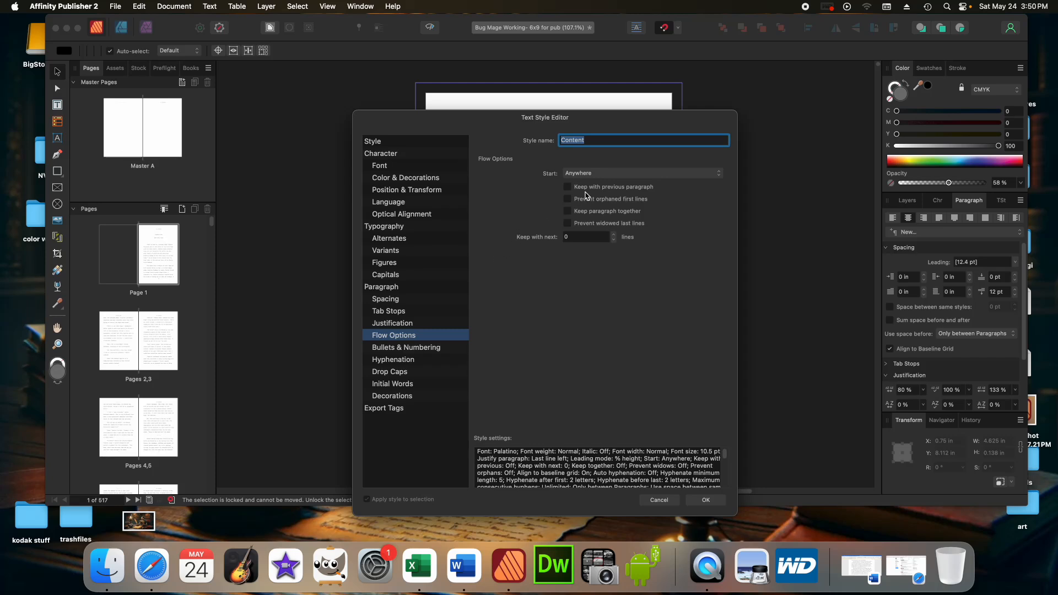
pyautogui.click(570, 187)
pyautogui.click(569, 187)
pyautogui.click(570, 187)
pyautogui.click(570, 201)
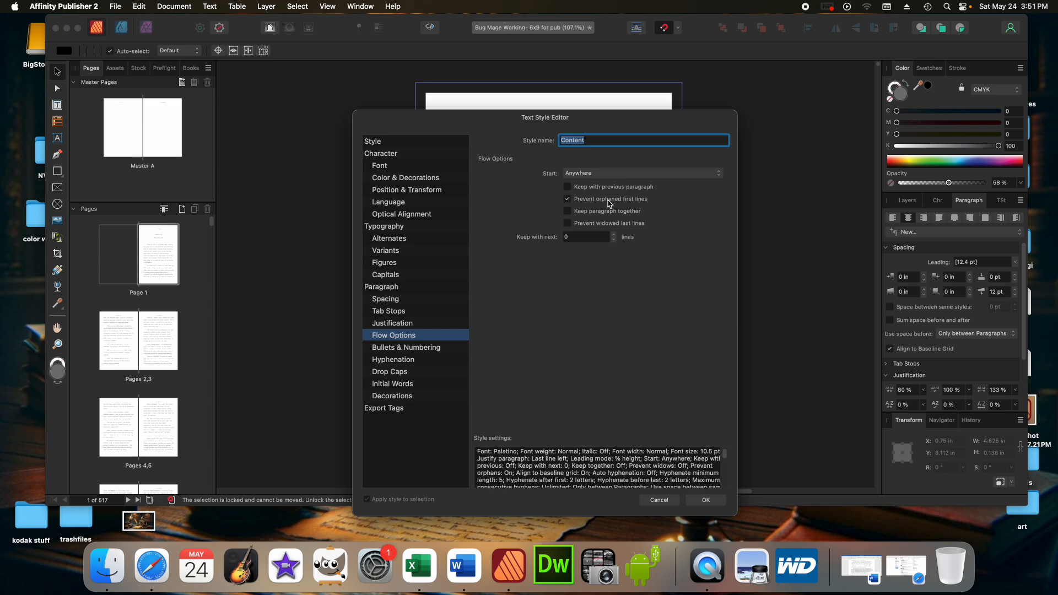
pyautogui.click(568, 213)
pyautogui.click(568, 213)
pyautogui.click(568, 213)
pyautogui.click(570, 226)
# Enable auto-hyphenation for the Content style with a minimum word length of 6.
pyautogui.click(397, 364)
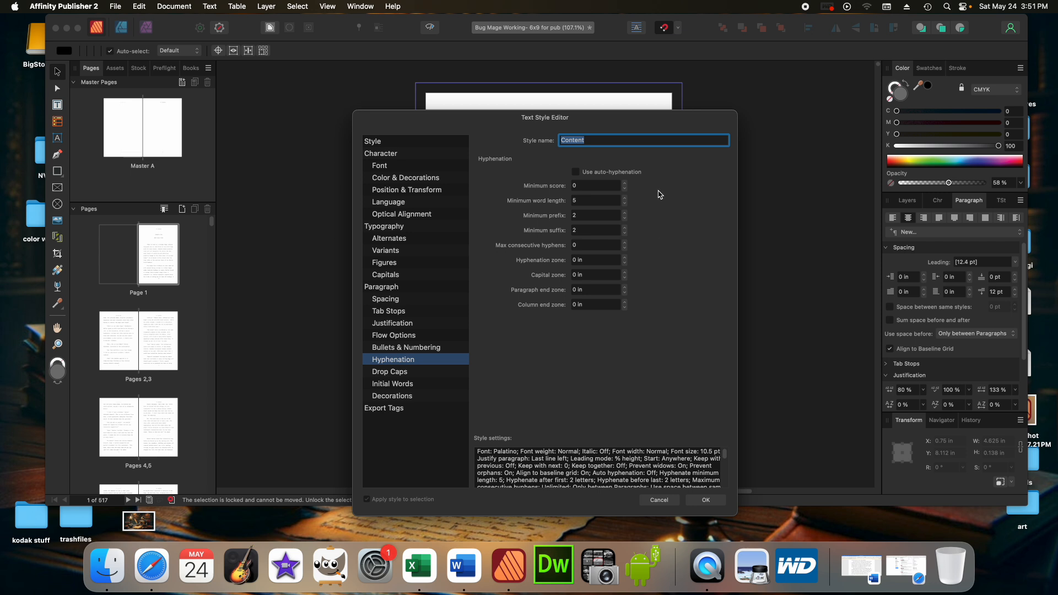
pyautogui.click(577, 173)
pyautogui.click(582, 203)
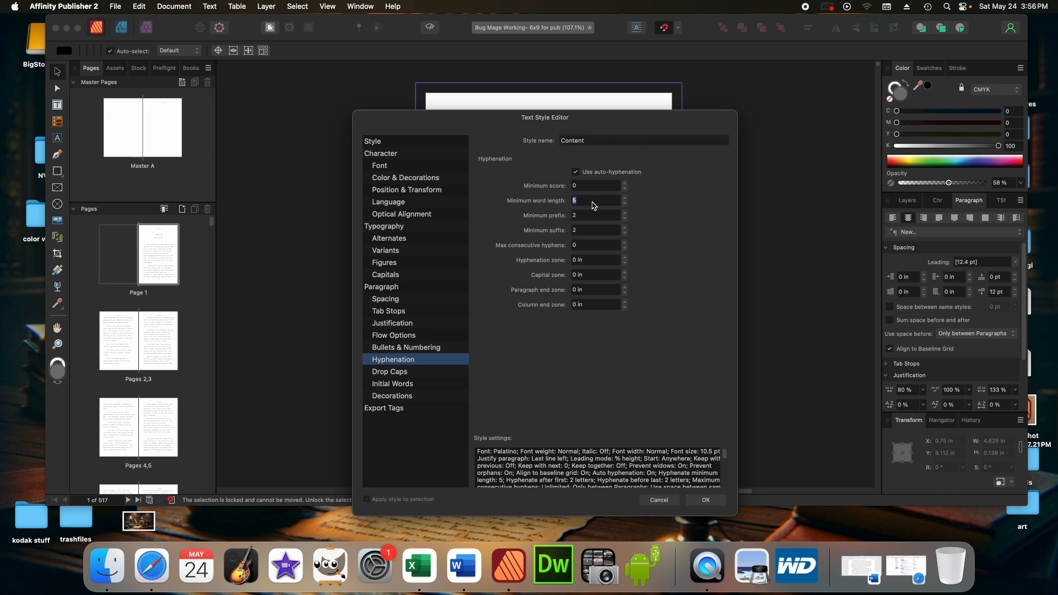
pyautogui.write('6')
# Set the hyphenation minimum prefix and suffix to 0 and the maximum consecutive hyphens to 3.
pyautogui.click(626, 219)
pyautogui.click(626, 219)
pyautogui.click(625, 233)
pyautogui.click(625, 234)
pyautogui.write('3')
pyautogui.press('BackSpace')
pyautogui.click(584, 247)
pyautogui.write('3')
pyautogui.click(577, 246)
# Try out the height in lines and Enabled options in the Content style's drop cap settings.
pyautogui.click(399, 377)
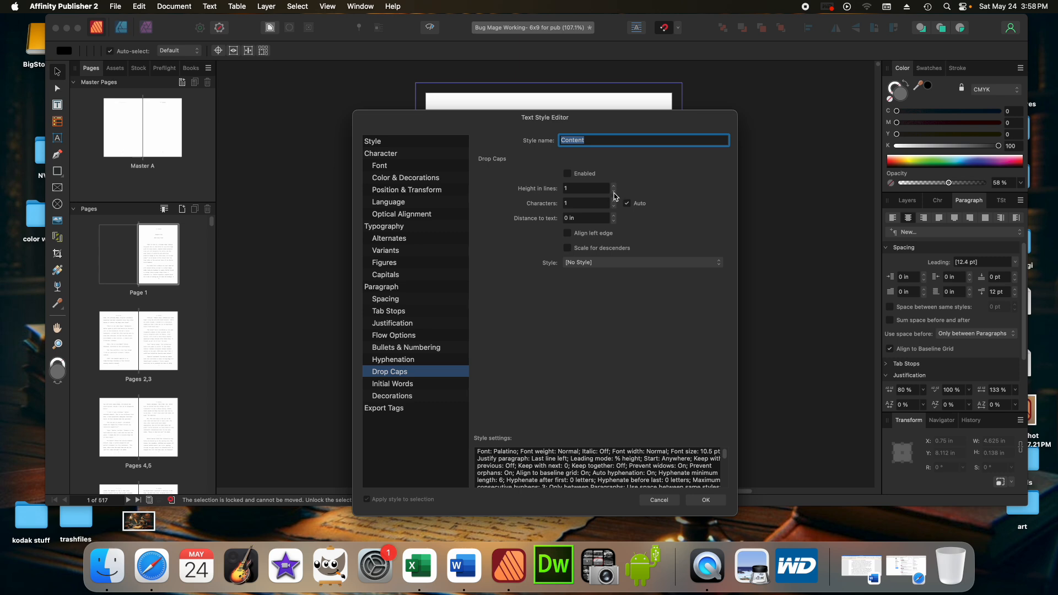
pyautogui.click(575, 192)
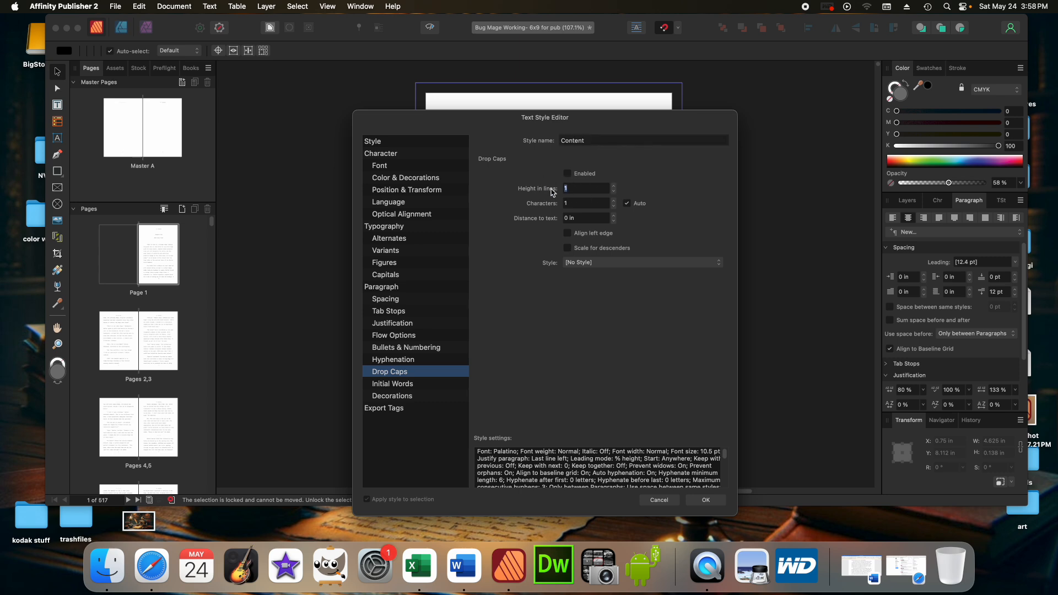
pyautogui.click(614, 191)
pyautogui.click(613, 192)
pyautogui.click(570, 194)
pyautogui.click(569, 174)
pyautogui.click(568, 175)
# Set the maximum word count for the Content style's initial words to 0, check the end character choices and save the style.
pyautogui.click(403, 386)
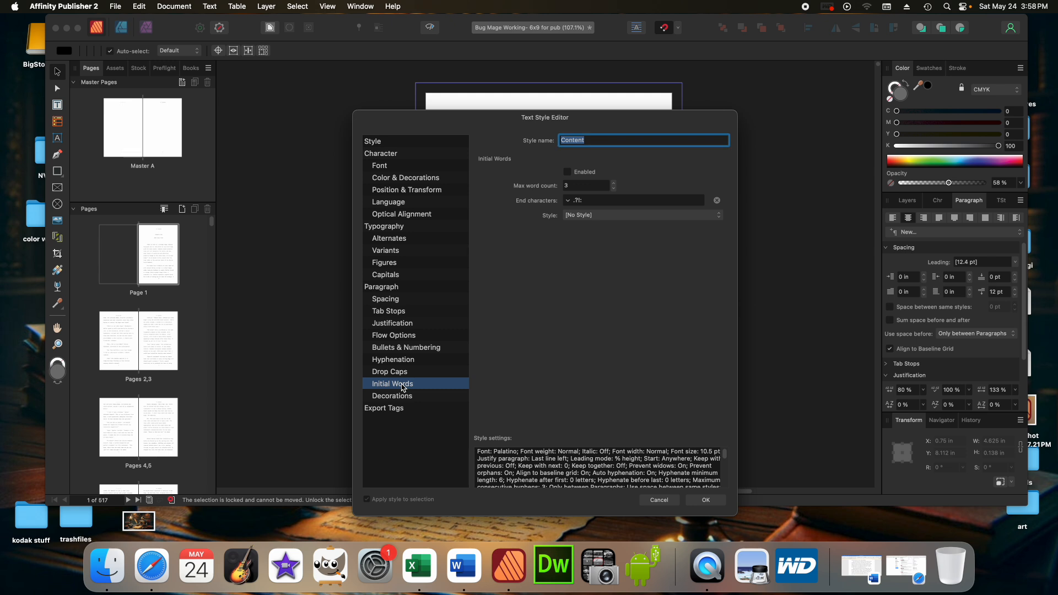
pyautogui.click(568, 172)
pyautogui.click(569, 173)
pyautogui.click(573, 186)
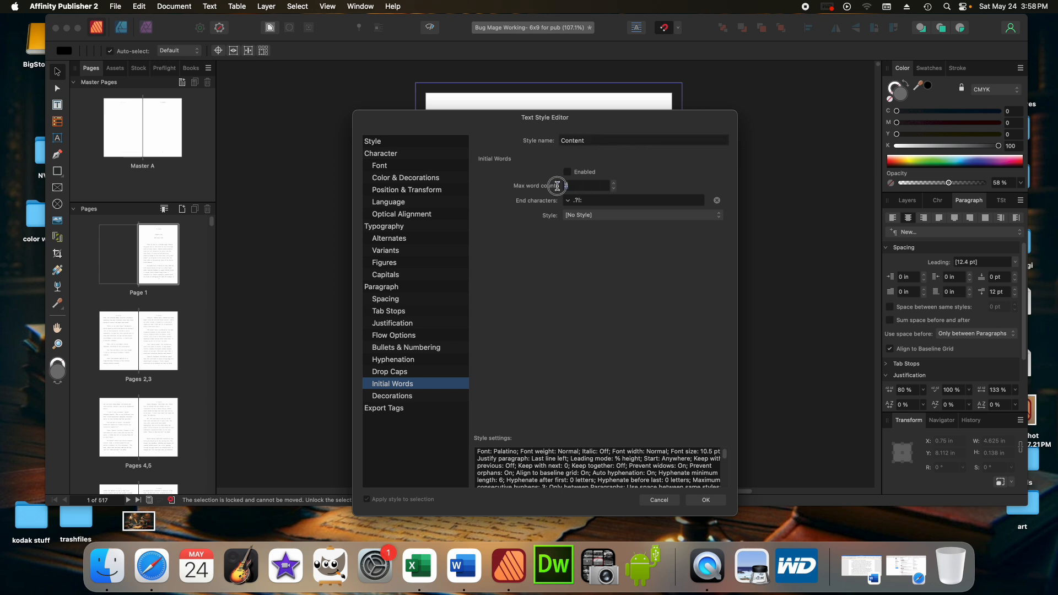
pyautogui.write('0')
pyautogui.click(568, 204)
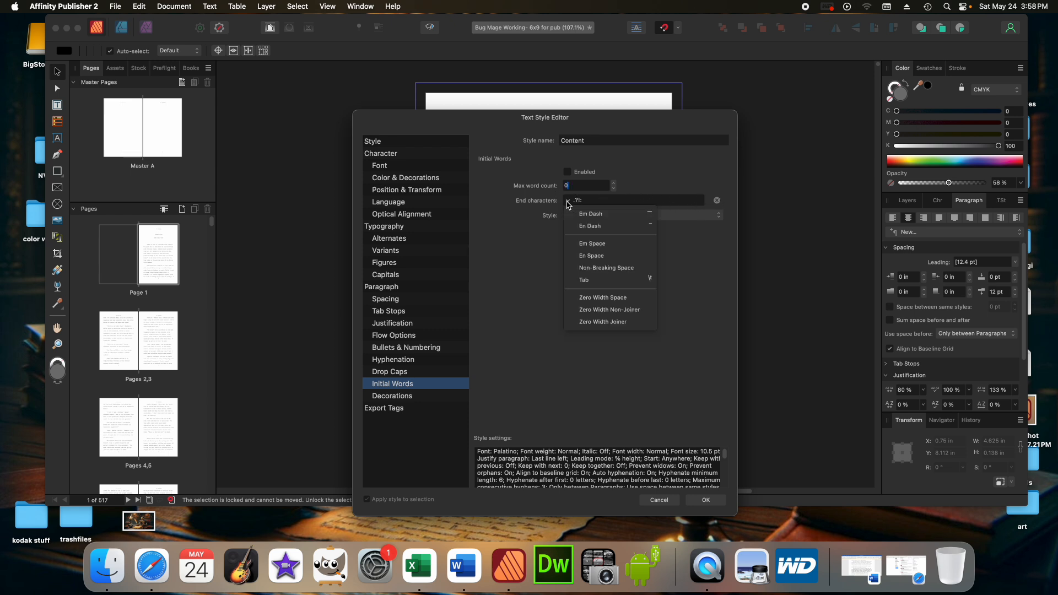
pyautogui.click(568, 203)
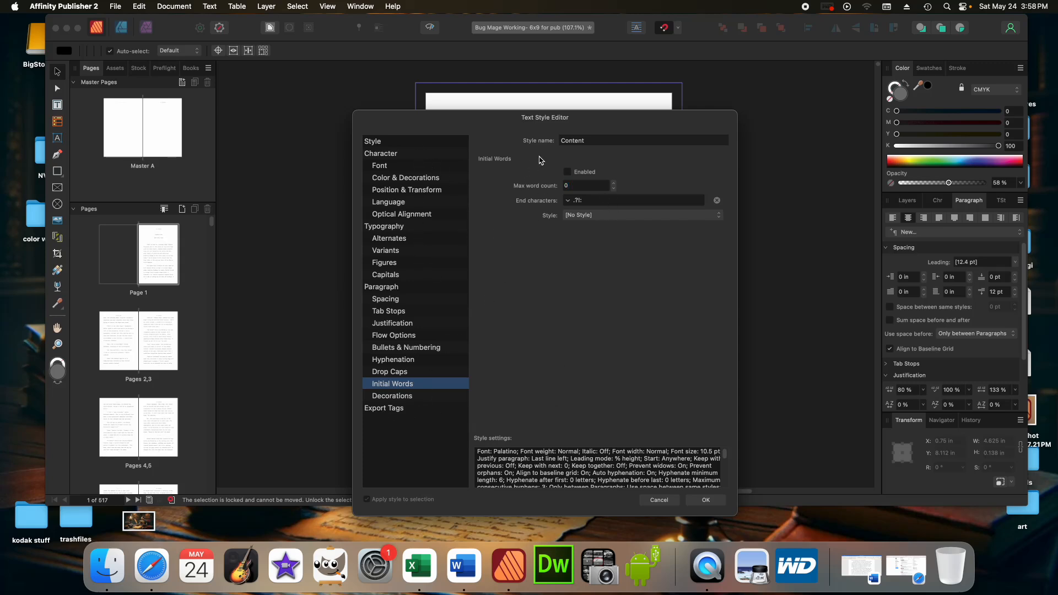
pyautogui.click(712, 501)
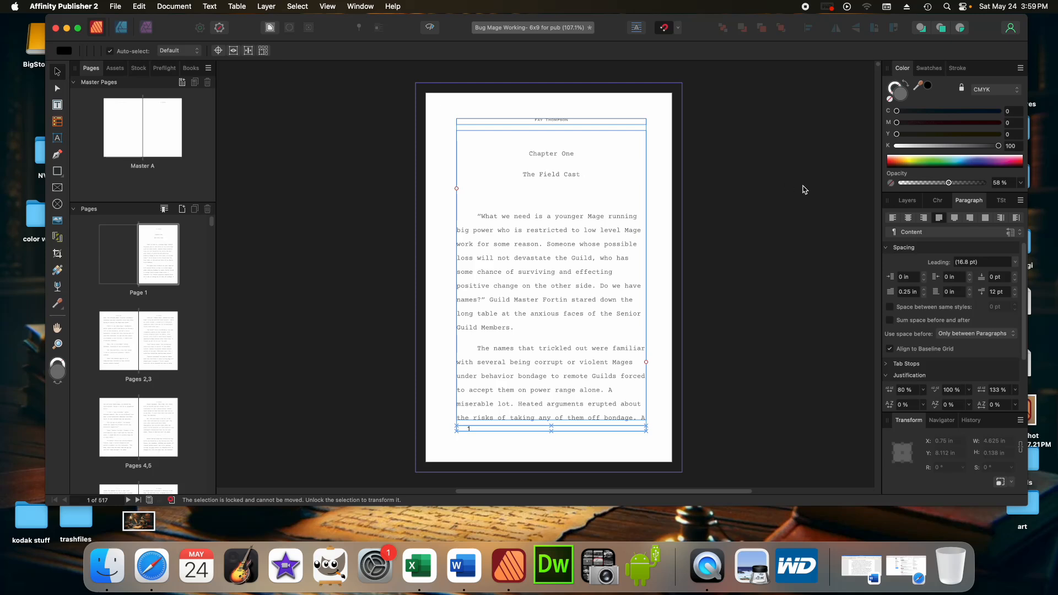
# Reset the selected page number text to [No Style] for both paragraph and character styles, and show its character settings.
pyautogui.click(1019, 234)
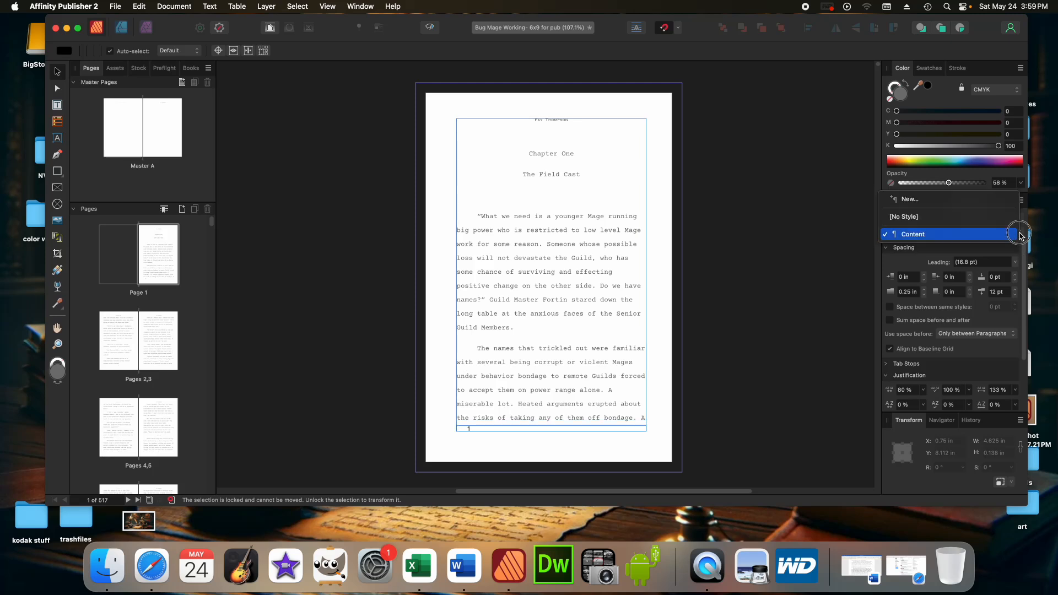
pyautogui.click(941, 218)
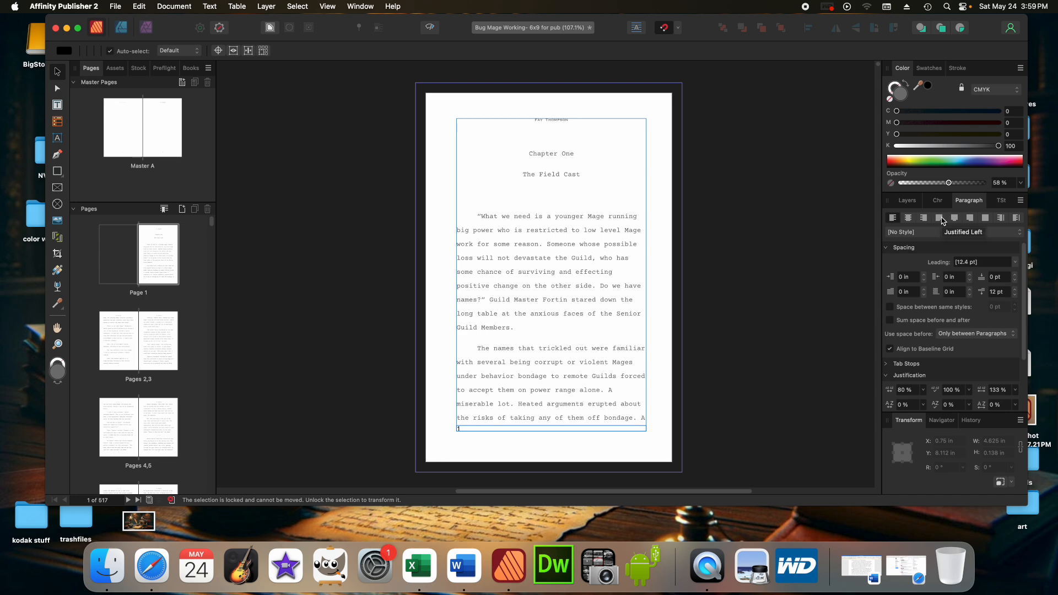
pyautogui.click(1002, 202)
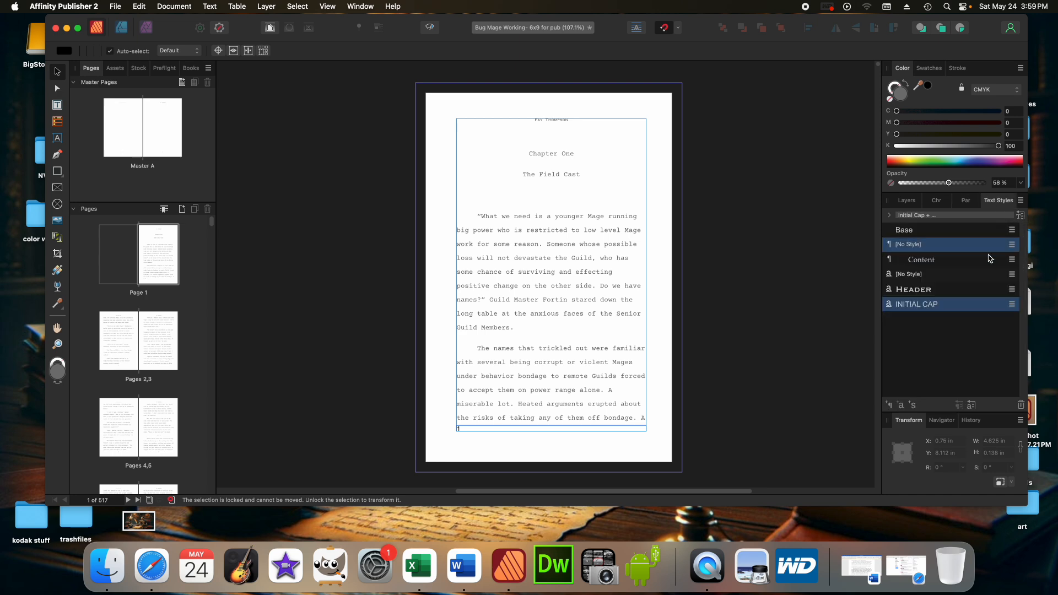
pyautogui.click(979, 279)
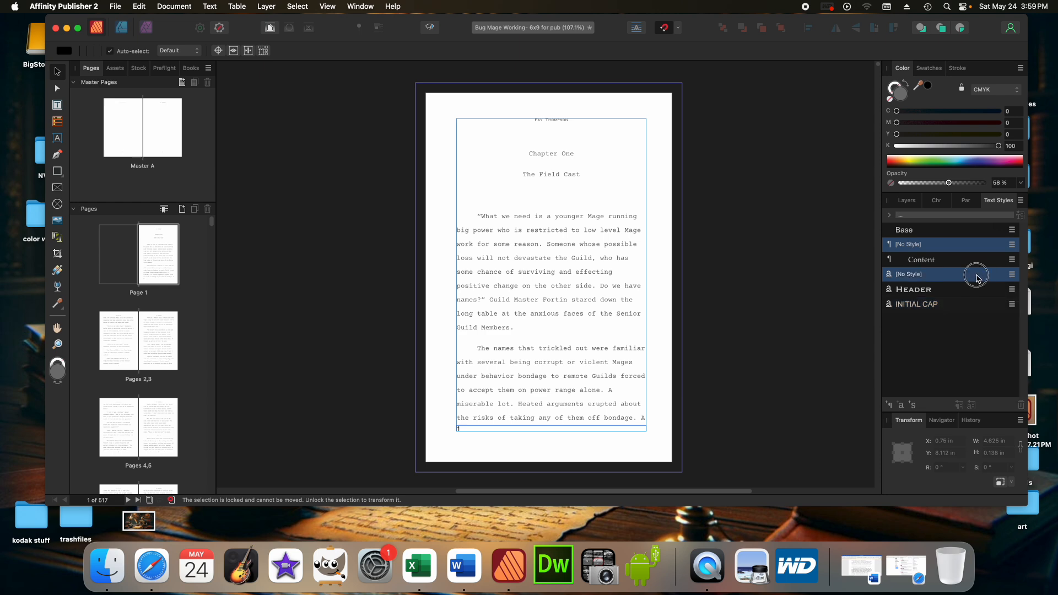
pyautogui.click(940, 201)
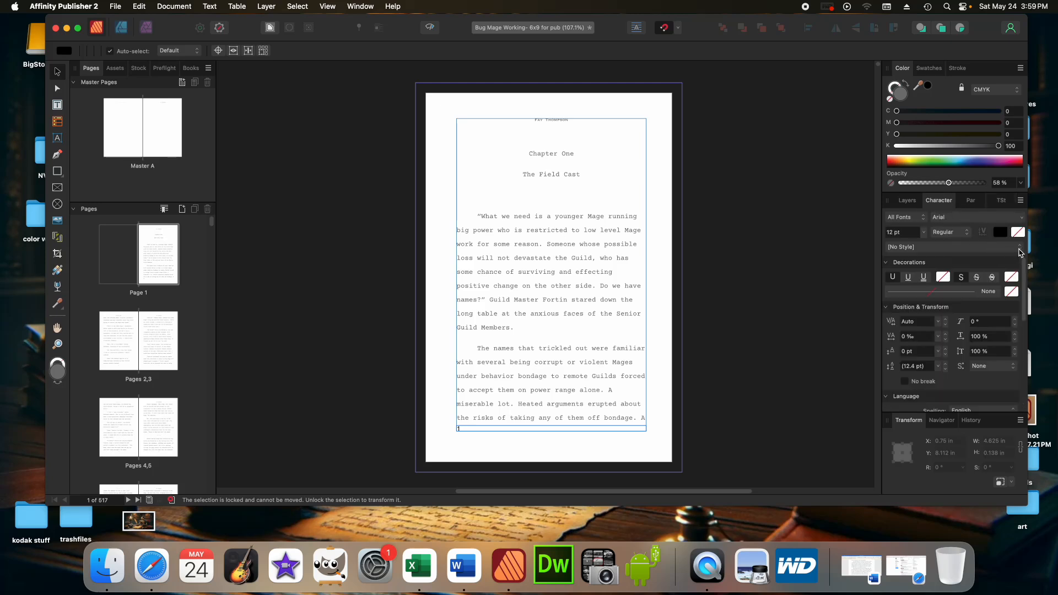
# Create a new text style named Chapter Title, based on [No Style] and with [No Style] as its next style.
pyautogui.click(1020, 250)
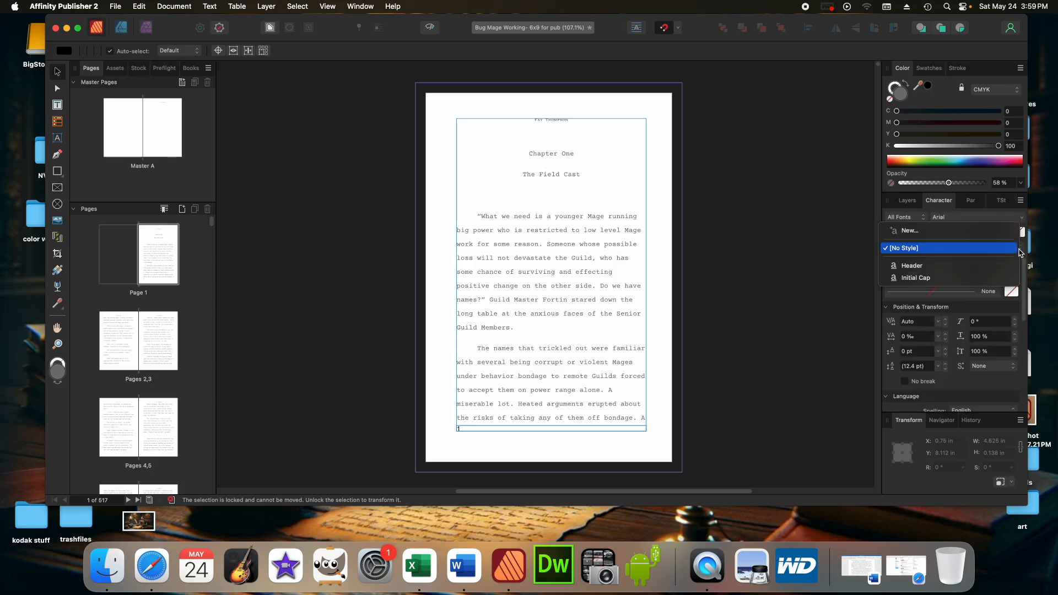
pyautogui.click(909, 231)
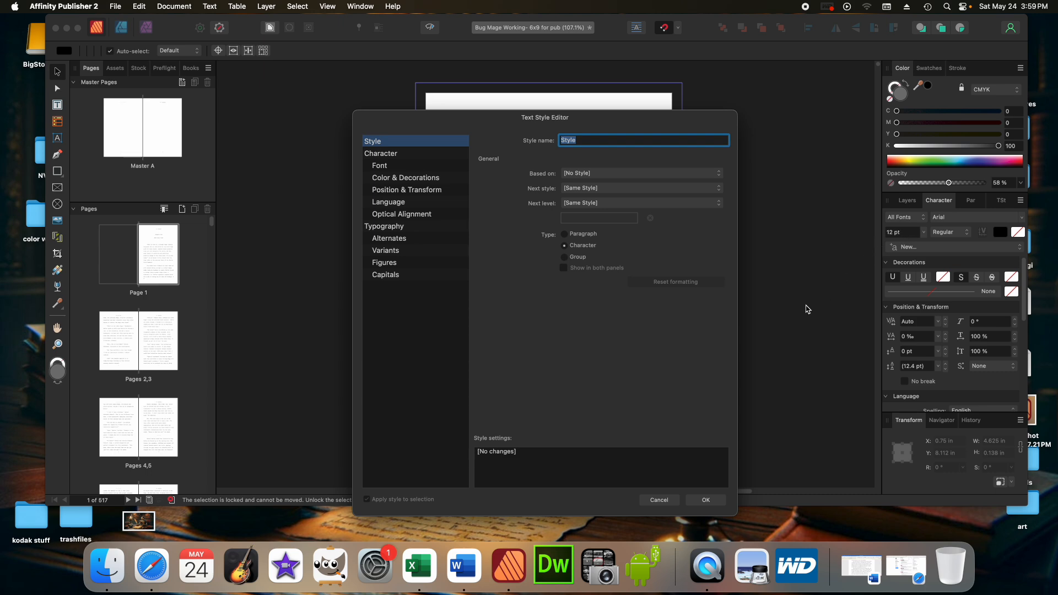
pyautogui.write('Chapter Tit')
pyautogui.click(721, 178)
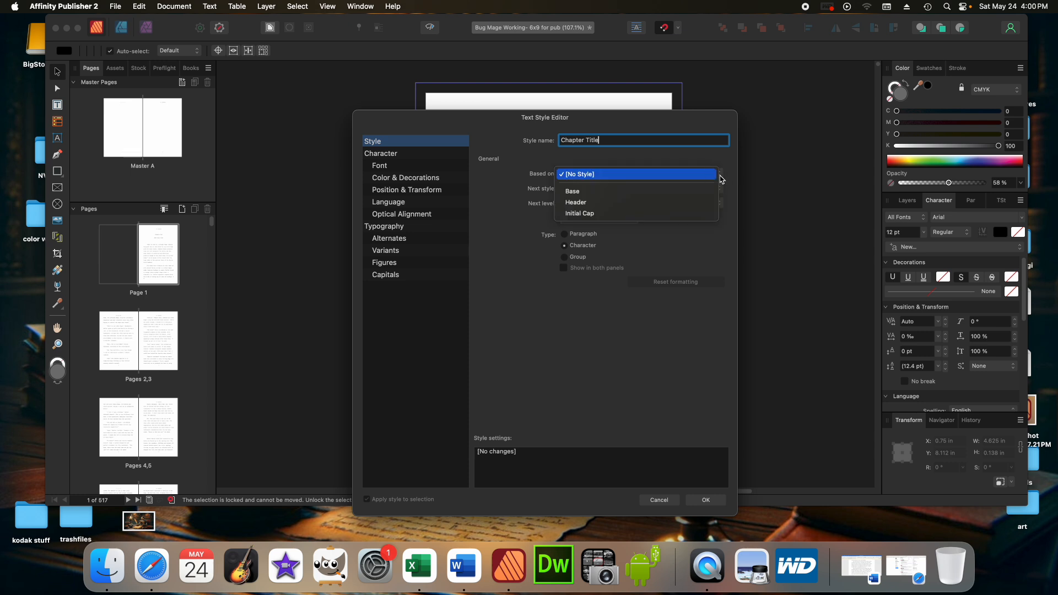
pyautogui.click(704, 175)
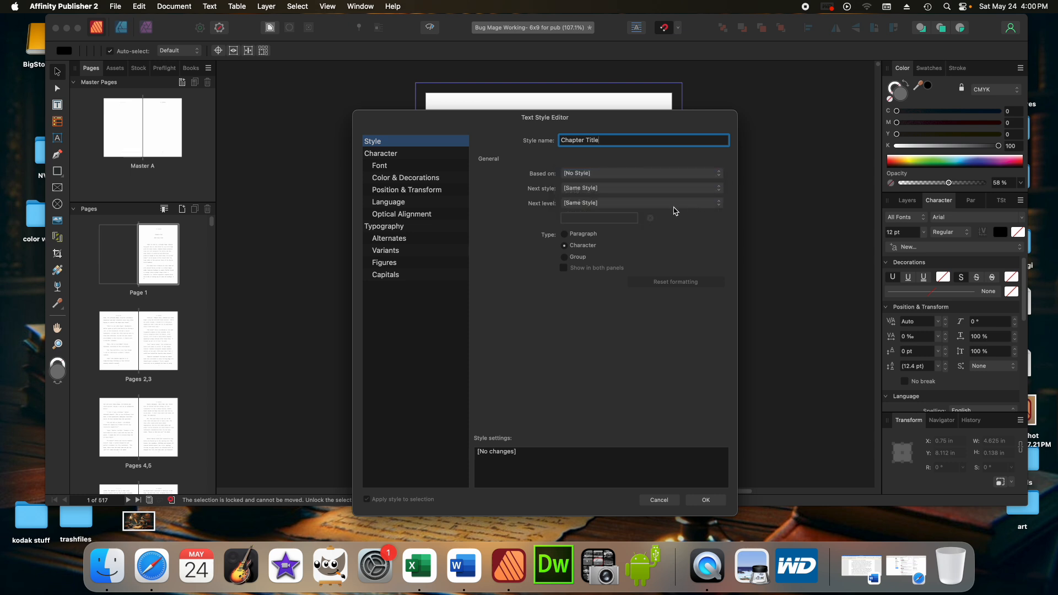
pyautogui.click(581, 193)
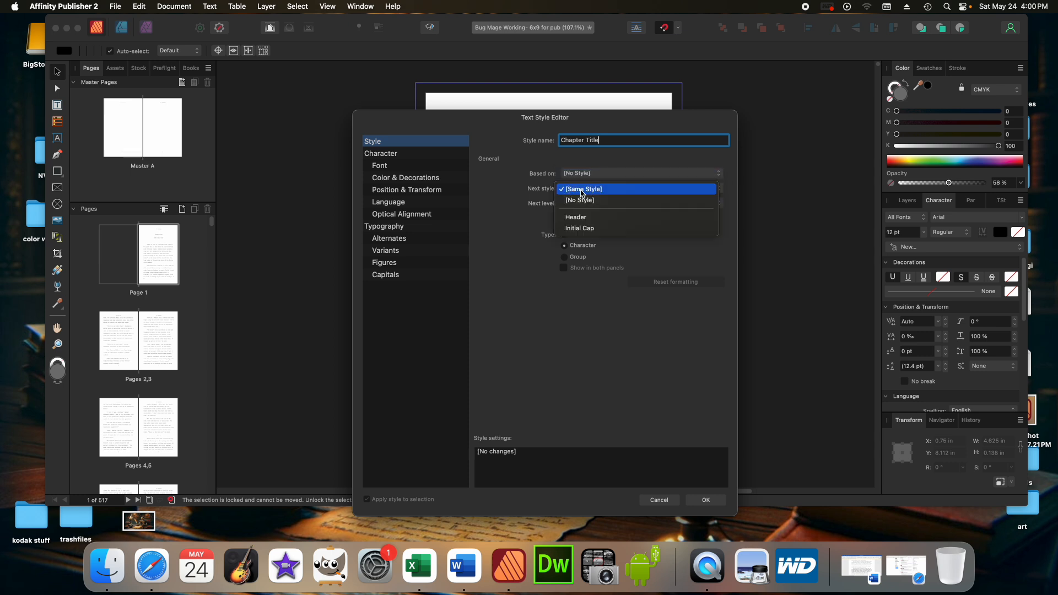
pyautogui.click(580, 201)
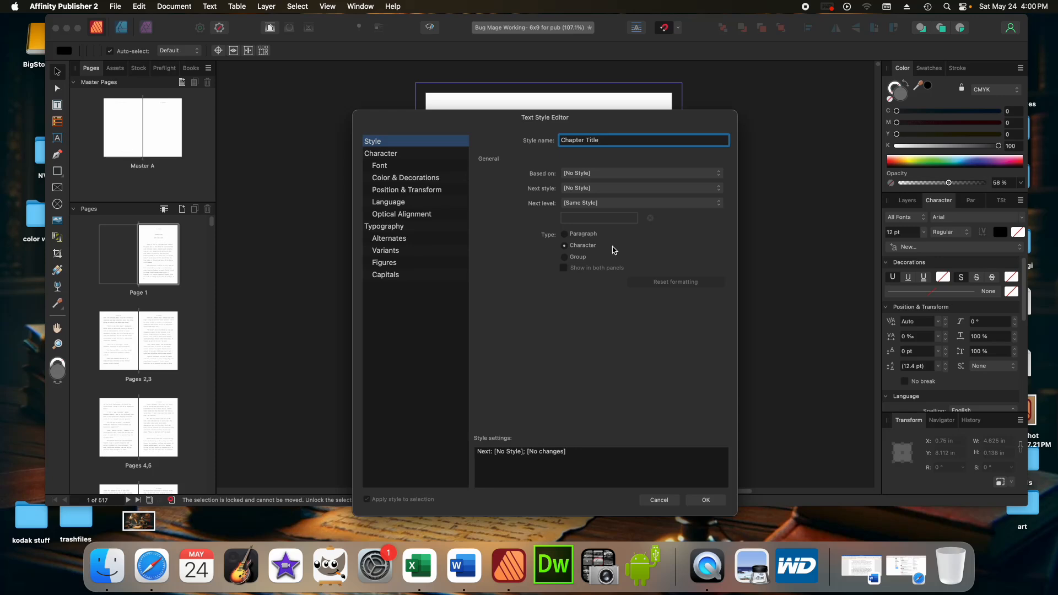
# Compare the Paragraph and Character types for the Chapter Title style and set its type to Paragraph.
pyautogui.click(565, 234)
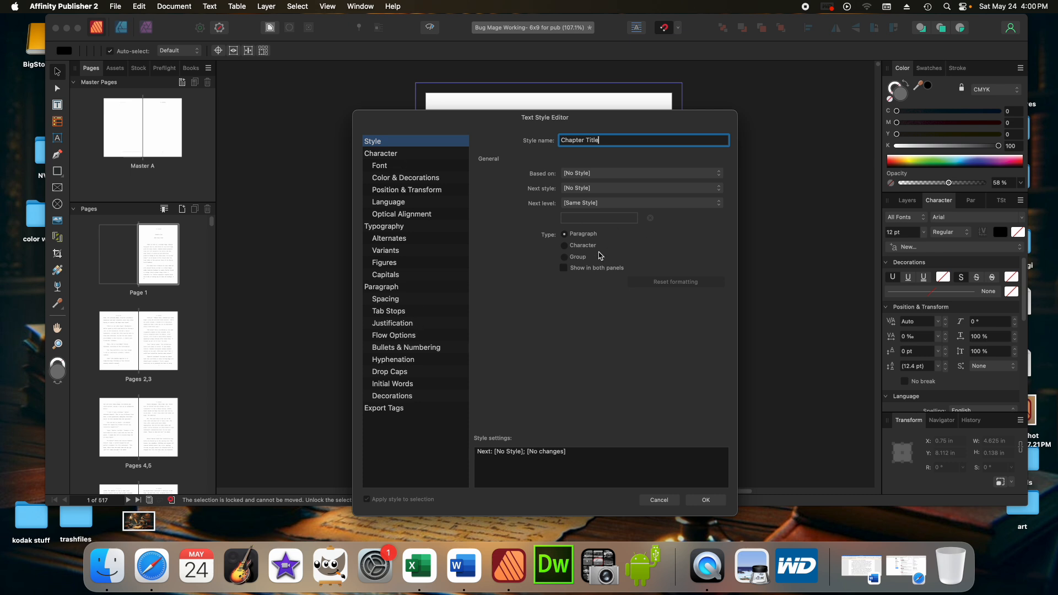
pyautogui.click(565, 245)
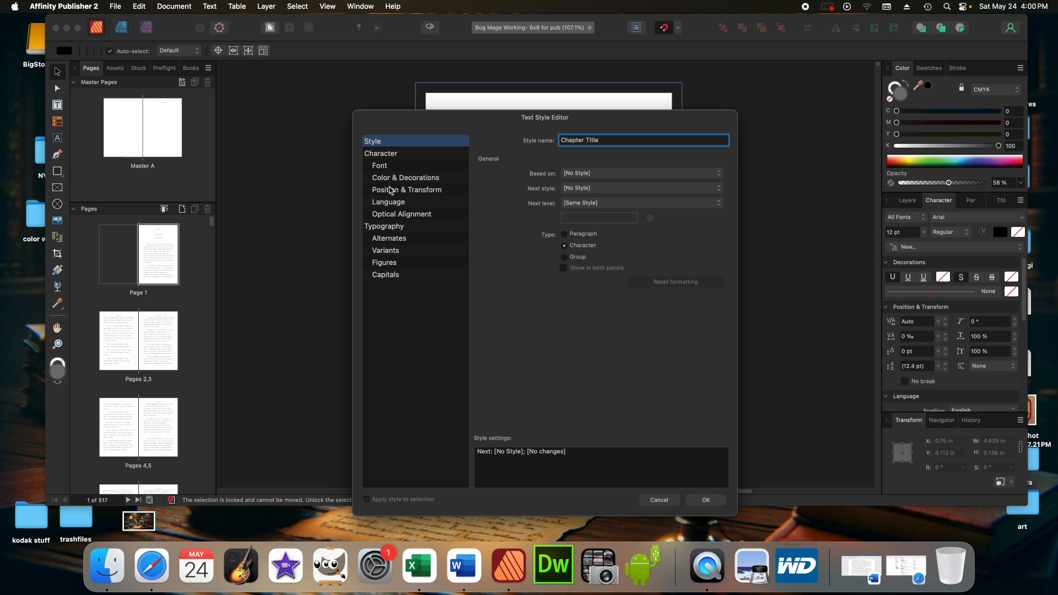
pyautogui.click(564, 234)
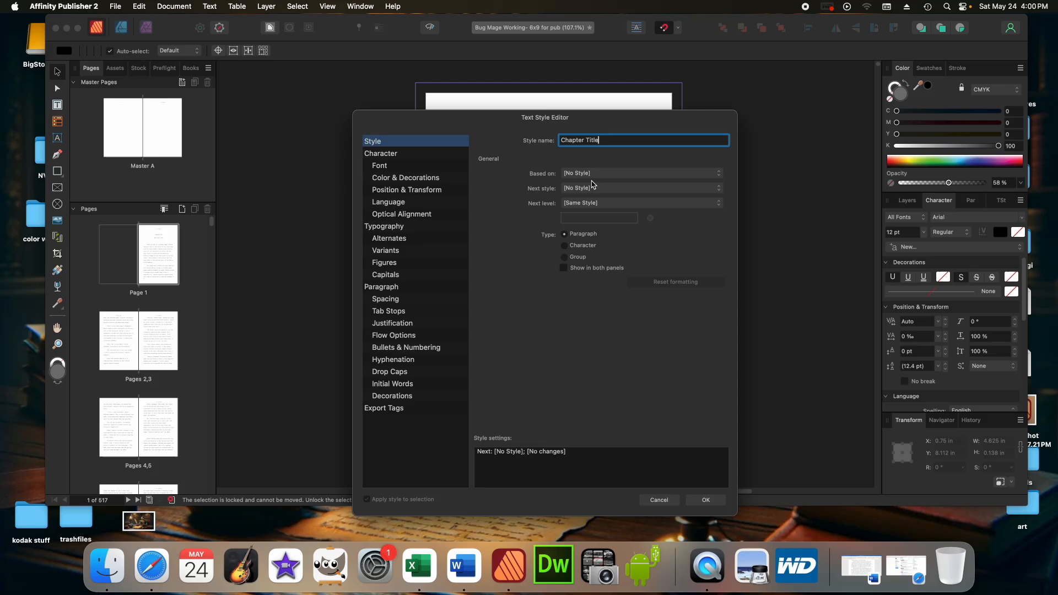
# Set the Chapter Title style's font family to Prida01.
pyautogui.click(376, 167)
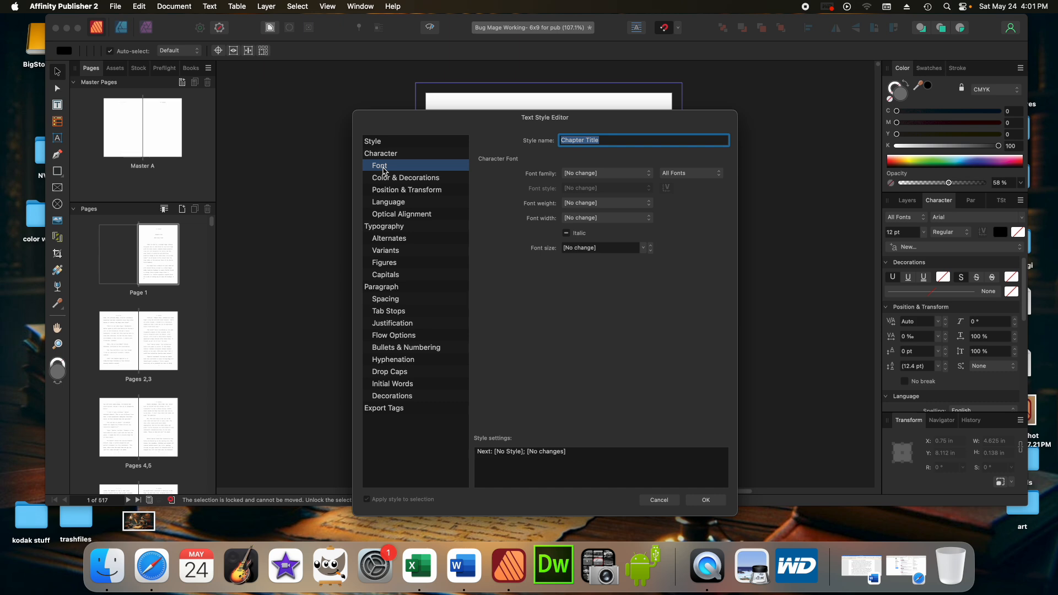
pyautogui.click(650, 174)
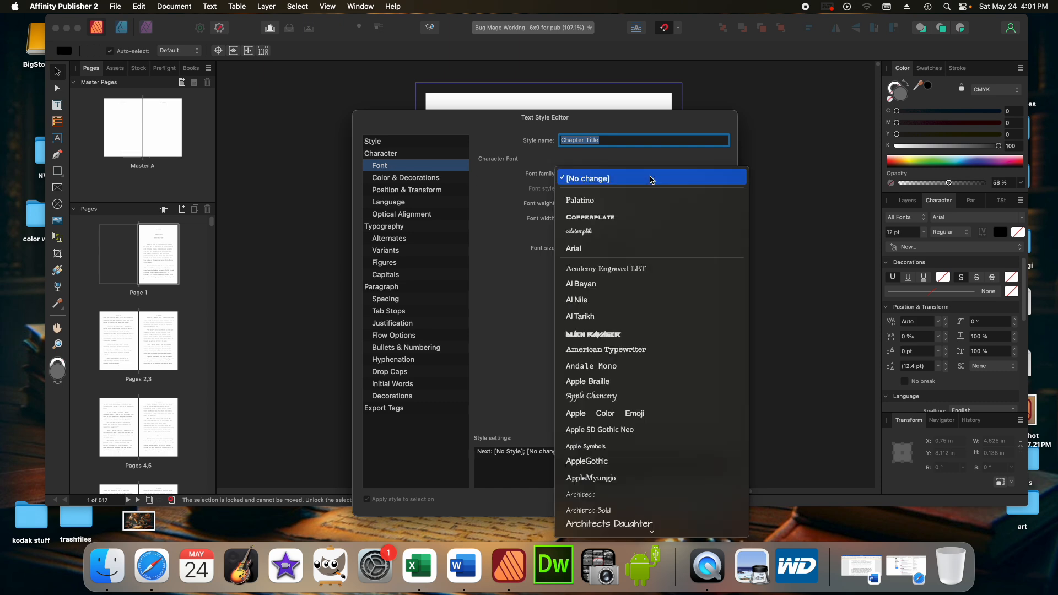
pyautogui.scroll(-3, 678, 260)
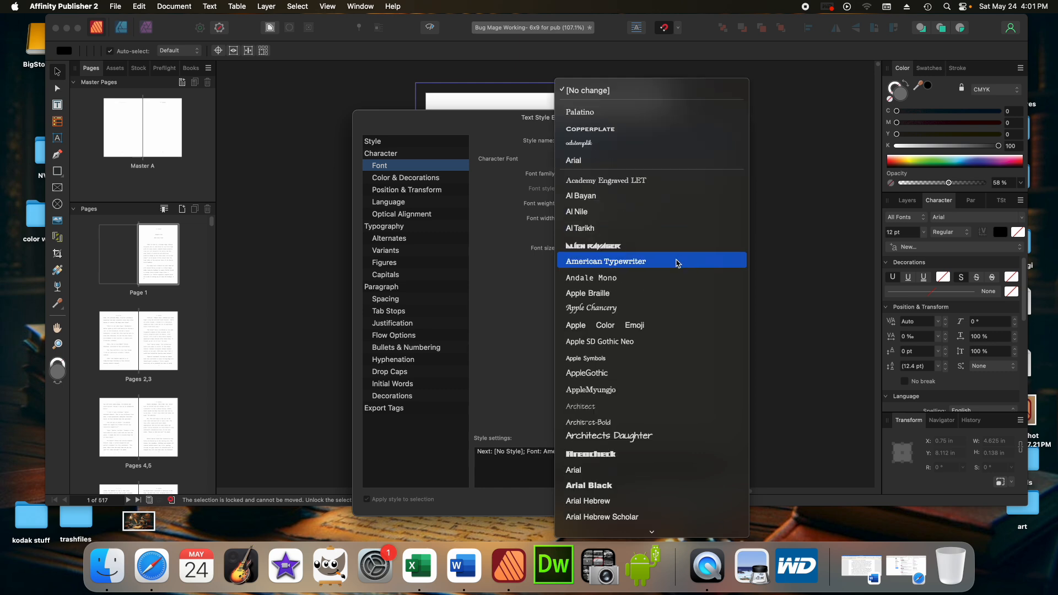
pyautogui.scroll(-5, 678, 263)
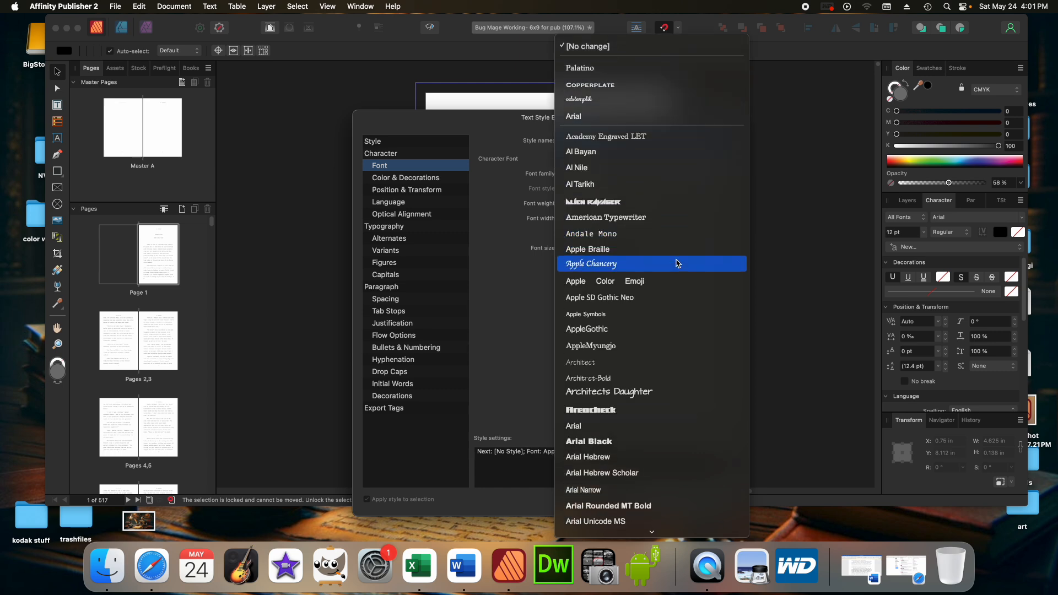
pyautogui.scroll(-3, 677, 263)
pyautogui.scroll(-7, 677, 263)
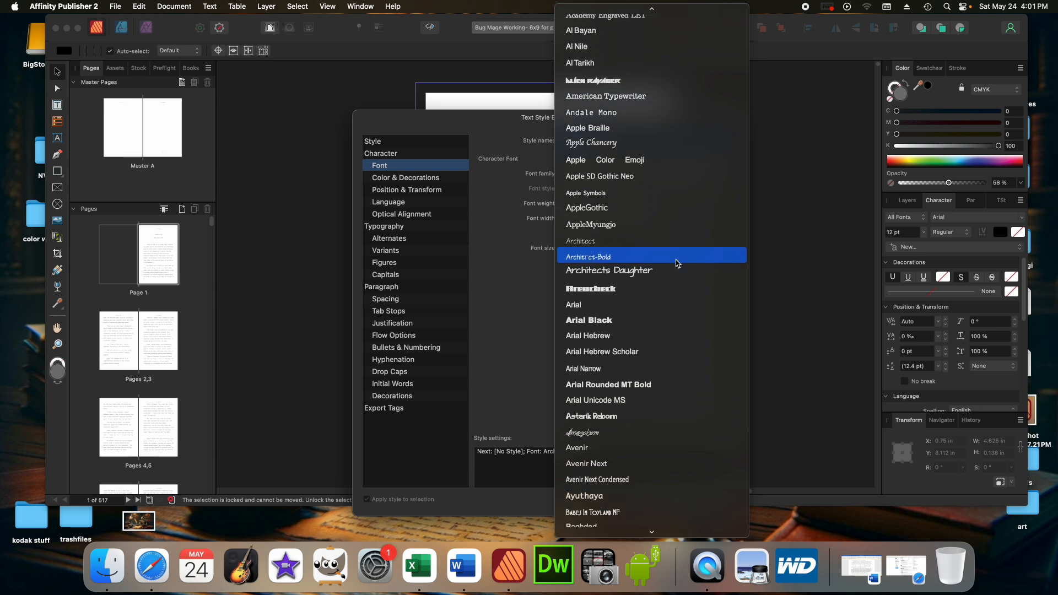
pyautogui.scroll(-6, 678, 263)
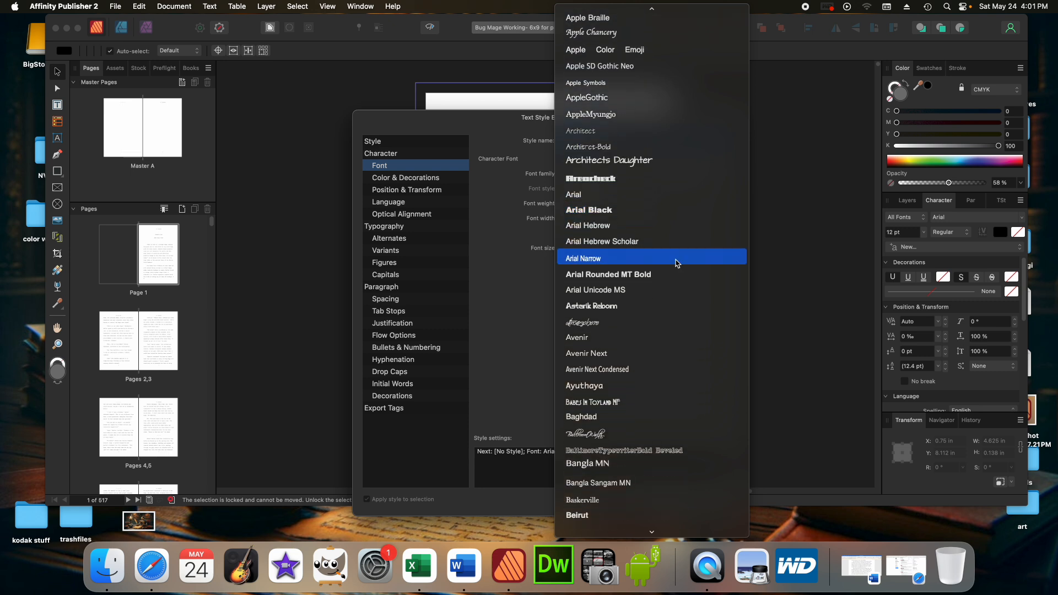
pyautogui.scroll(-3, 678, 263)
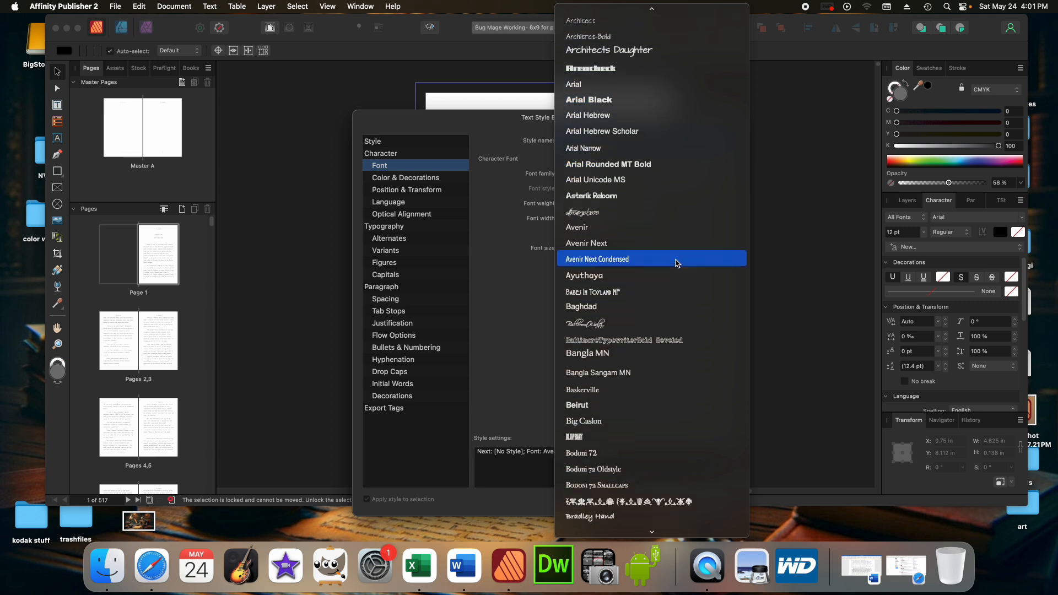
pyautogui.scroll(-8, 677, 263)
pyautogui.scroll(-6, 677, 263)
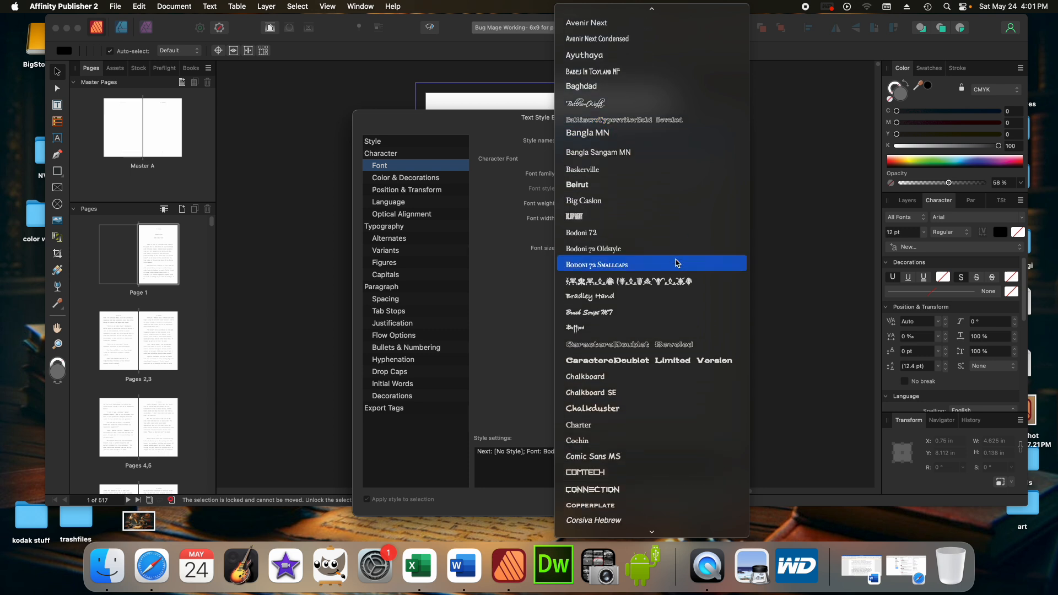
pyautogui.scroll(-1, 677, 263)
pyautogui.scroll(-6, 678, 263)
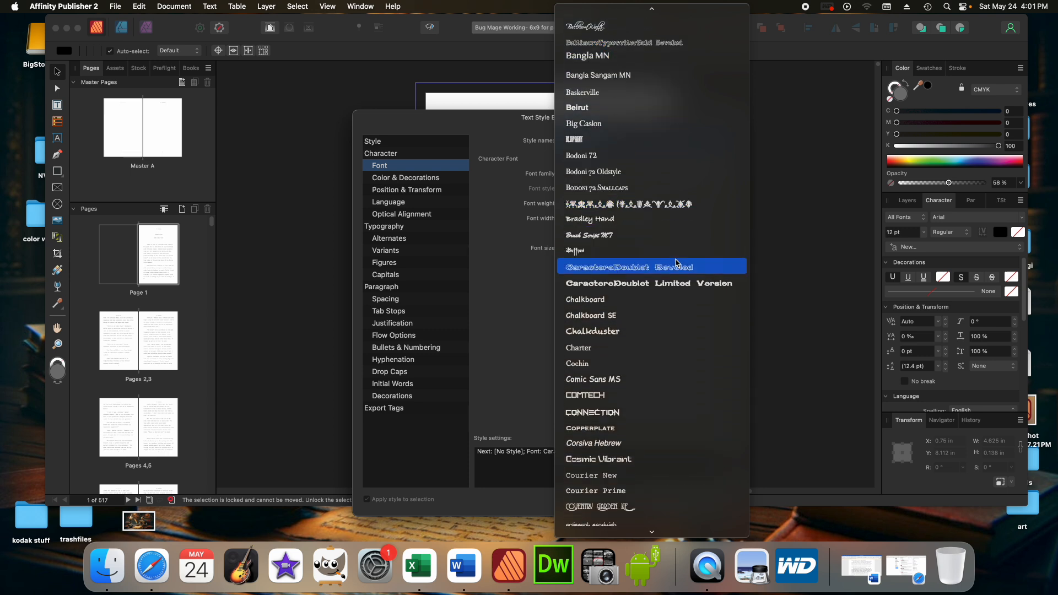
pyautogui.scroll(-8, 677, 263)
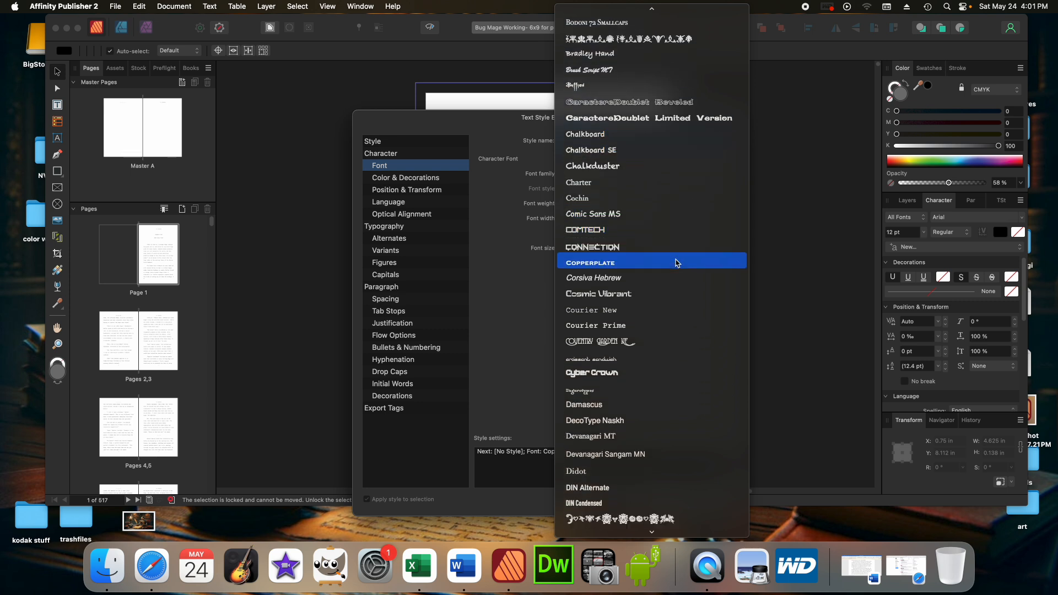
pyautogui.scroll(-2, 678, 263)
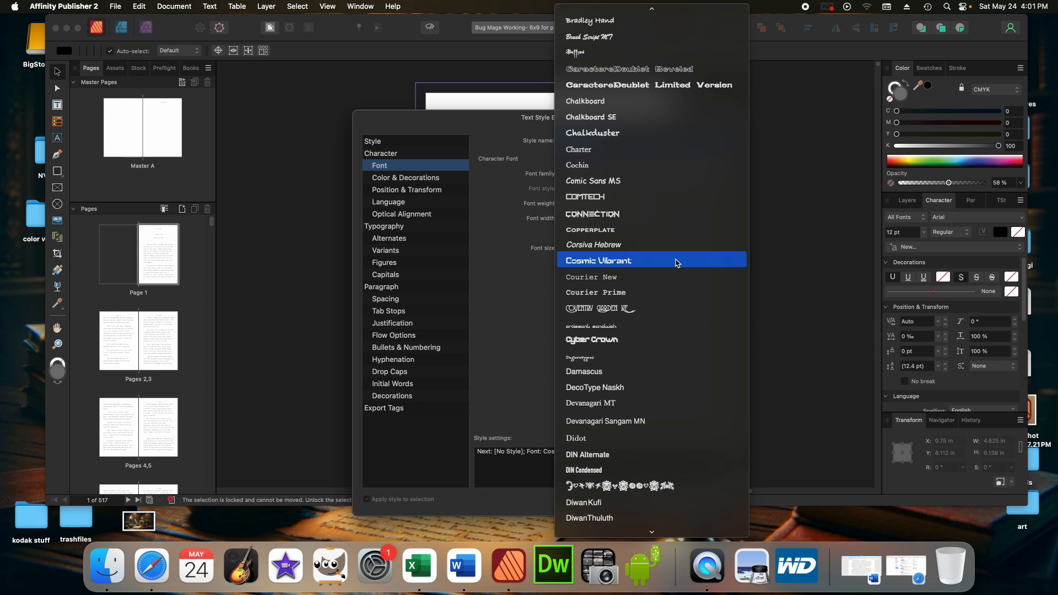
pyautogui.scroll(-2, 678, 263)
pyautogui.scroll(-2, 677, 263)
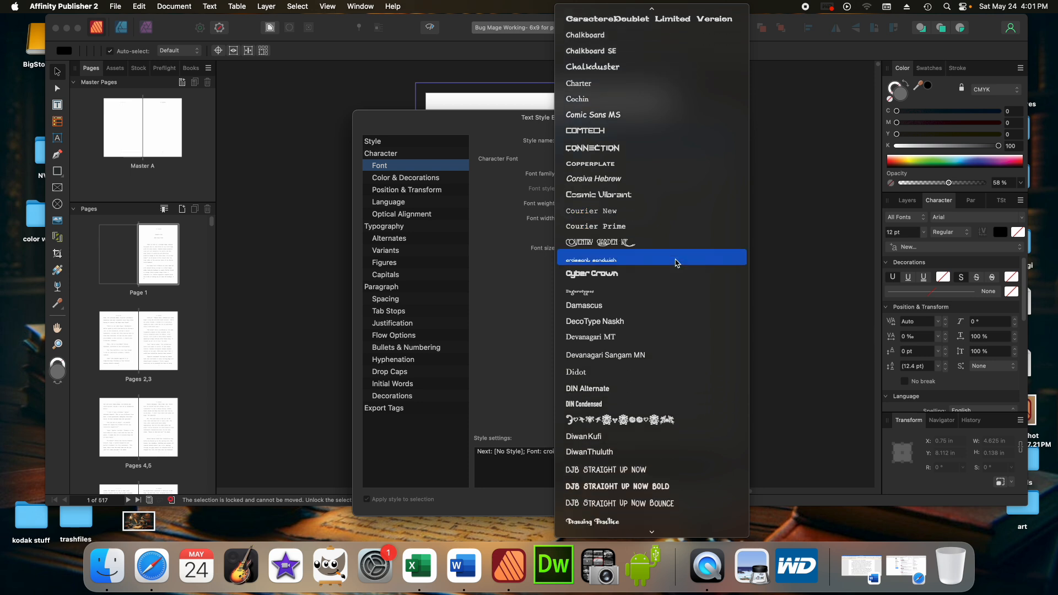
pyautogui.scroll(-2, 677, 263)
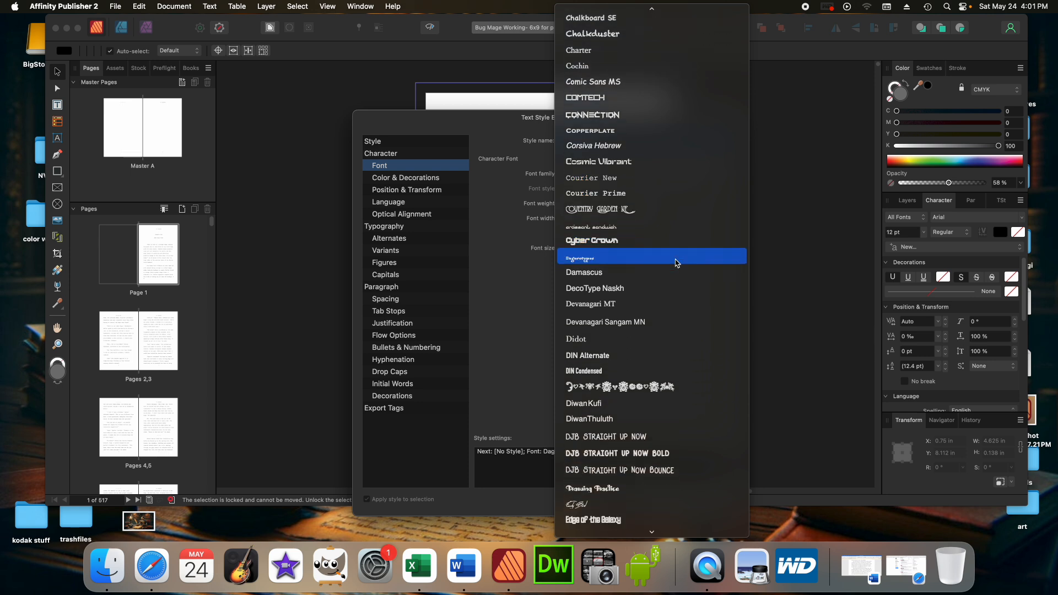
pyautogui.scroll(-1, 677, 263)
pyautogui.scroll(-1, 677, 262)
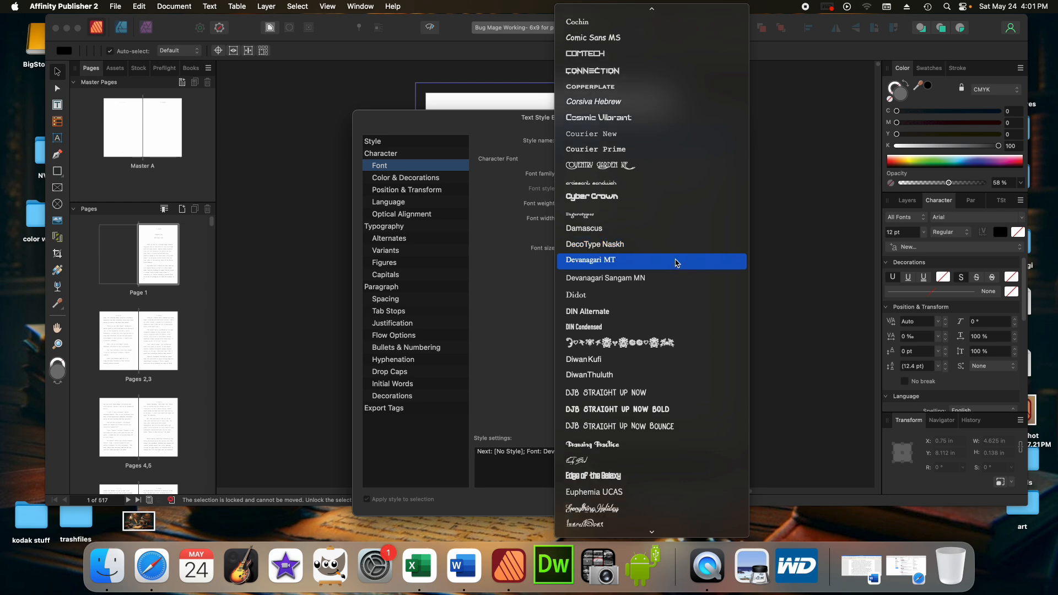
pyautogui.scroll(-2, 677, 263)
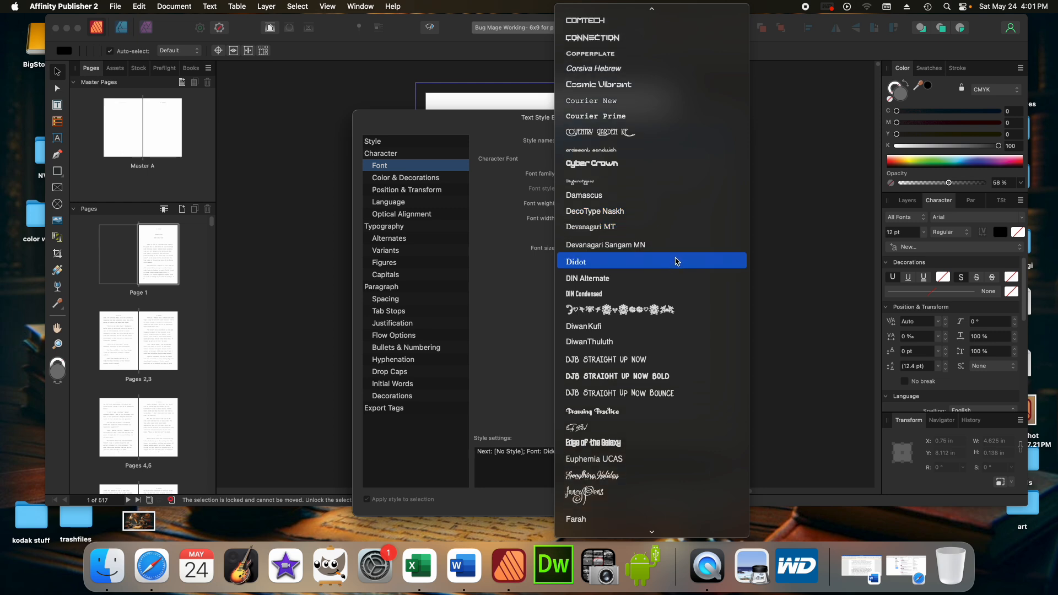
pyautogui.scroll(-2, 677, 261)
pyautogui.scroll(-4, 677, 261)
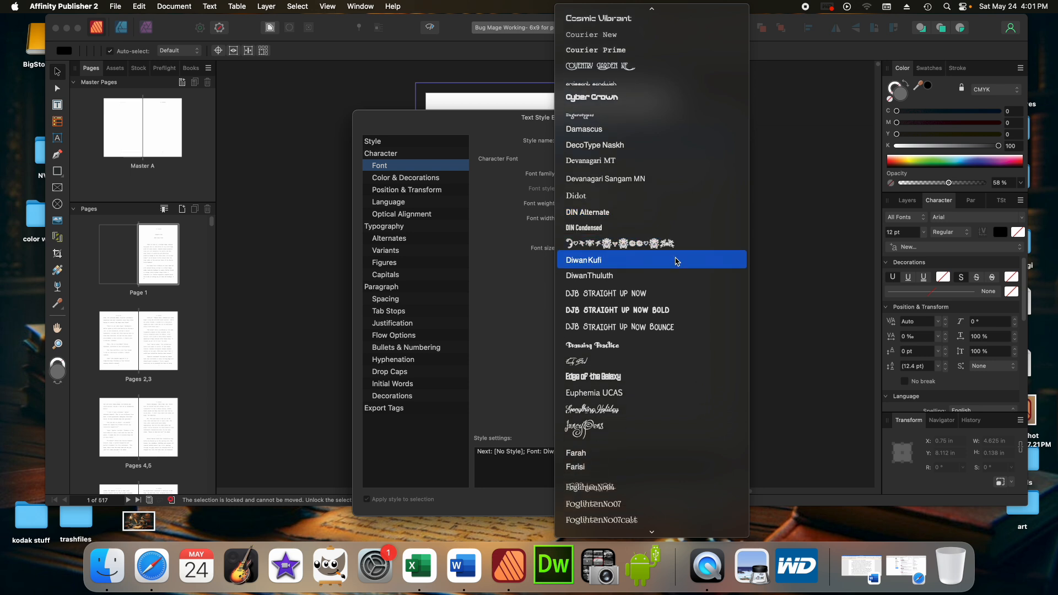
pyautogui.scroll(-2, 678, 261)
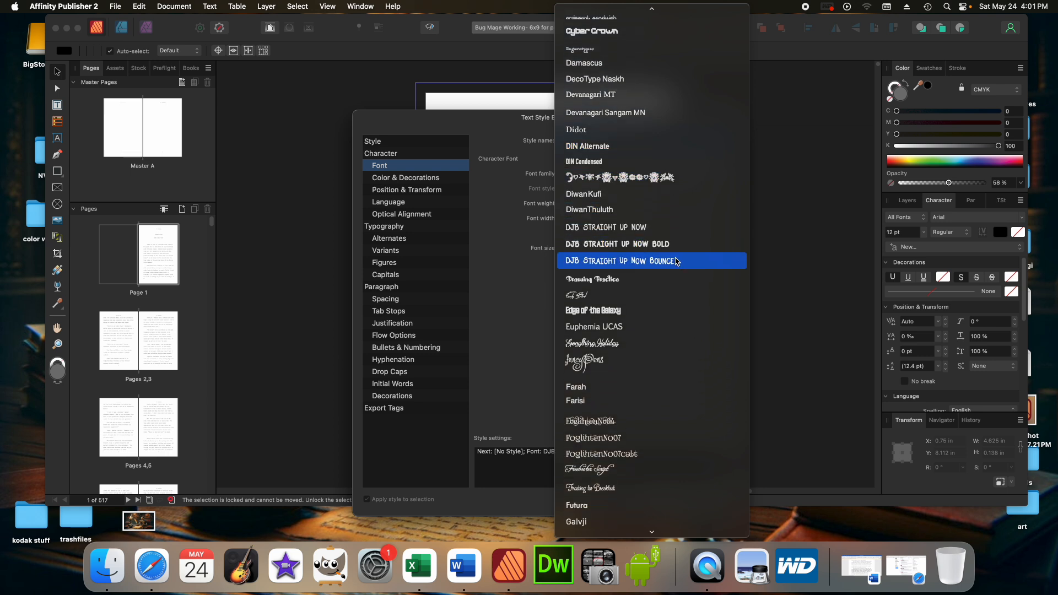
pyautogui.scroll(-1, 677, 261)
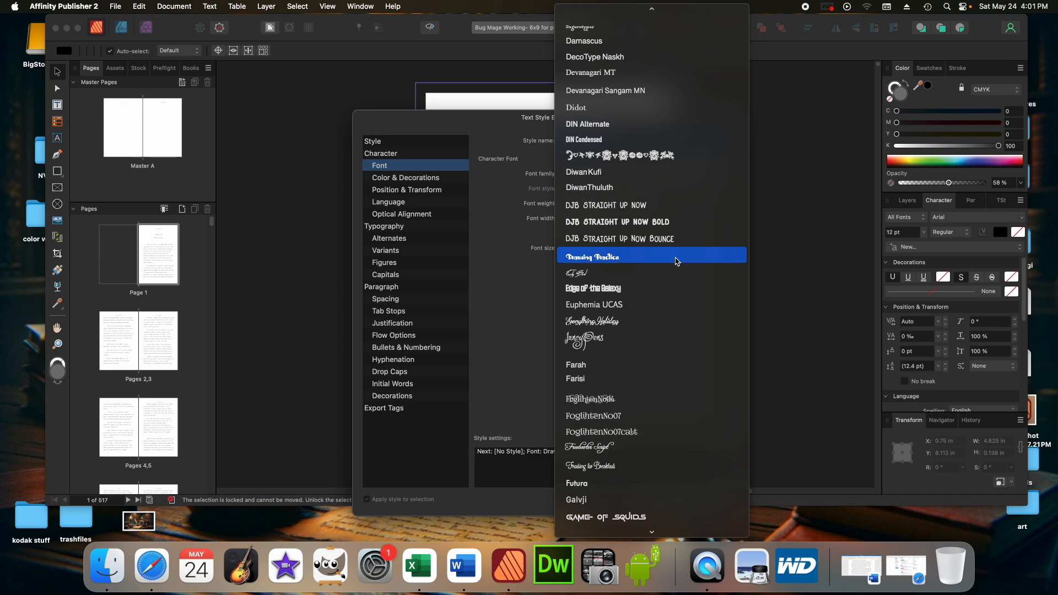
pyautogui.scroll(-2, 678, 261)
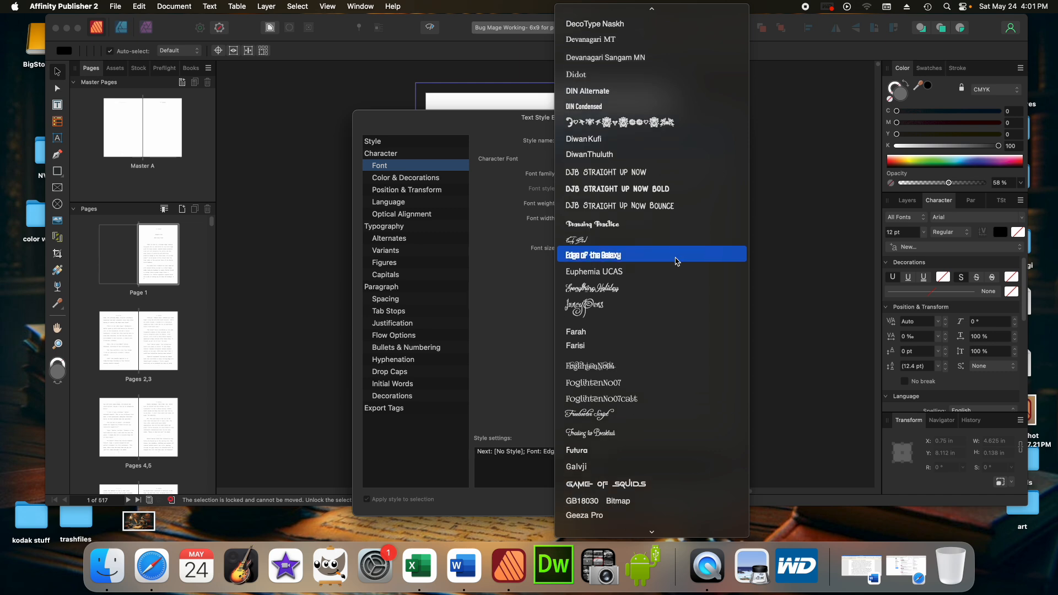
pyautogui.scroll(-10, 677, 261)
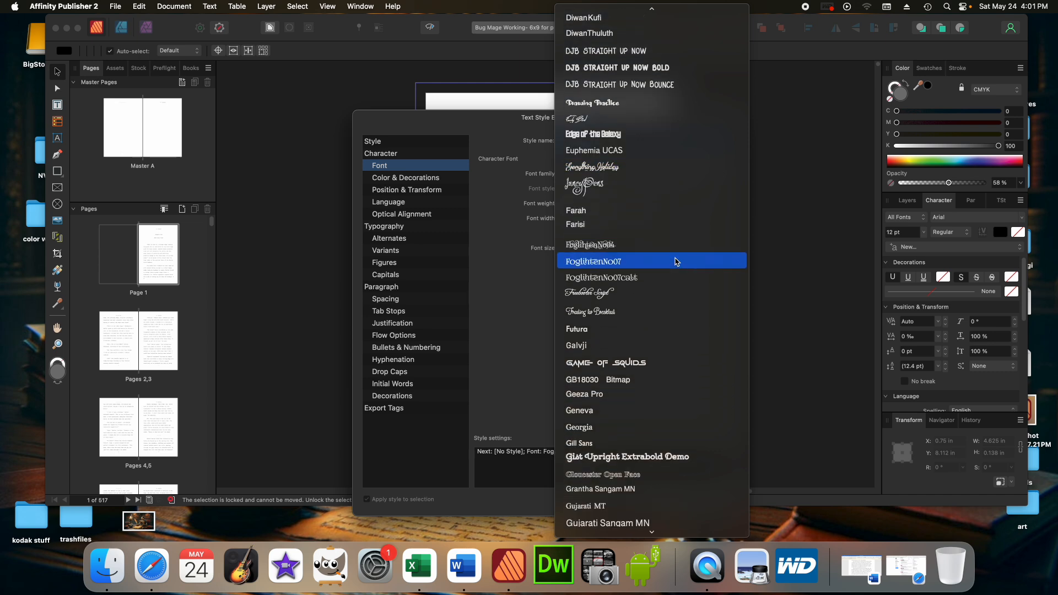
pyautogui.scroll(-20, 677, 261)
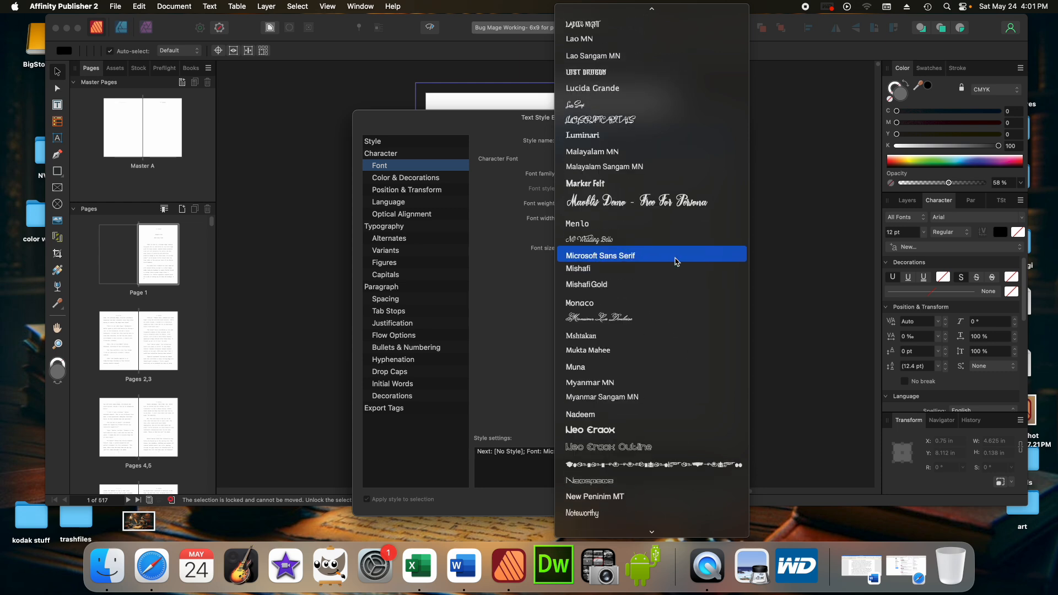
pyautogui.scroll(-11, 677, 261)
pyautogui.scroll(4, 678, 262)
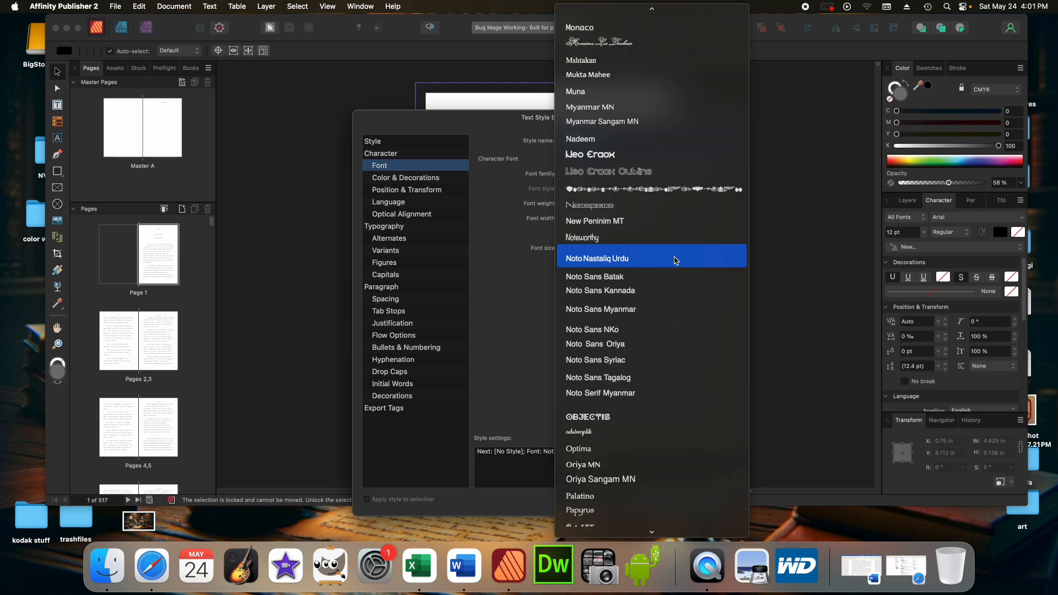
pyautogui.scroll(-5, 645, 255)
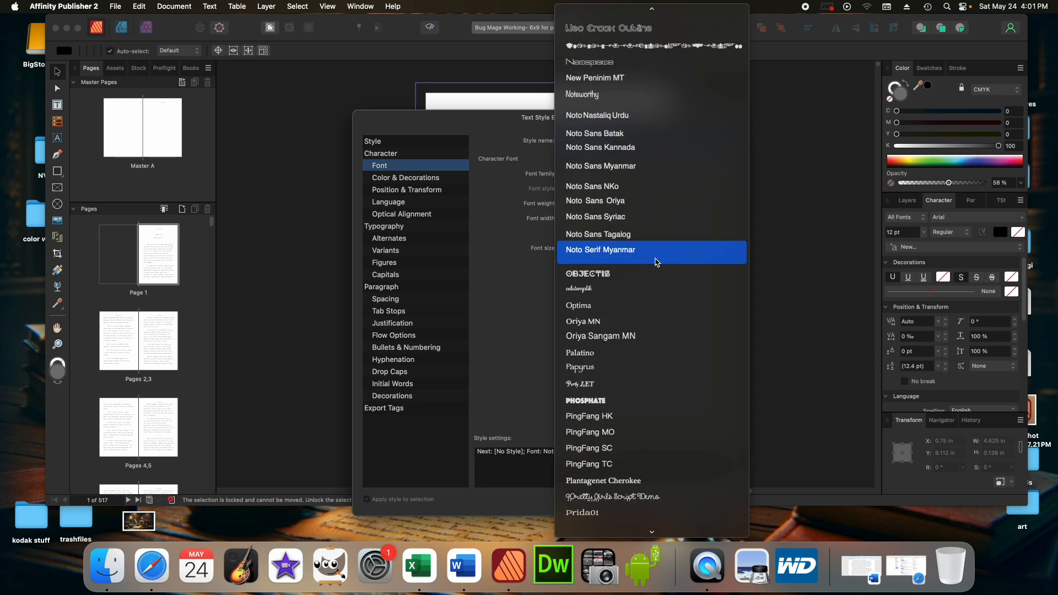
pyautogui.scroll(-10, 655, 261)
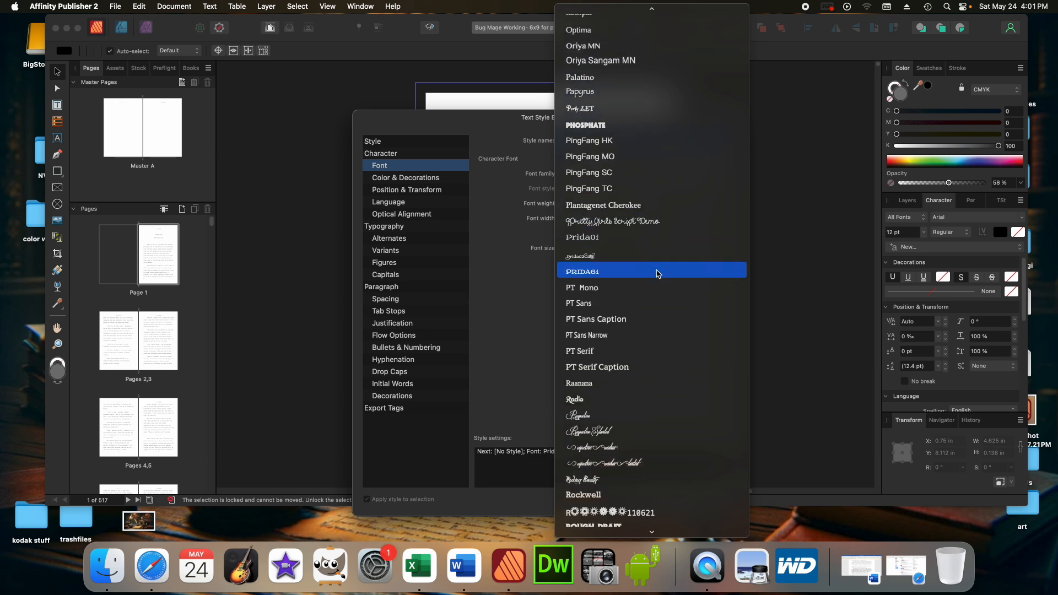
pyautogui.scroll(-1, 655, 267)
pyautogui.click(657, 219)
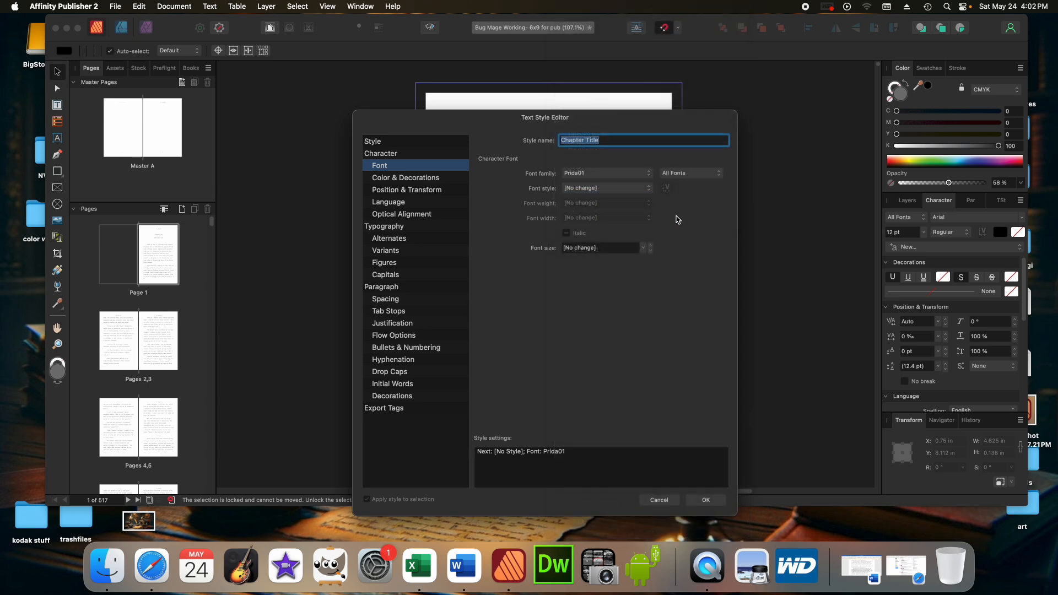
# Set the Chapter Title style's font style to Bold and its font size to 24 pt.
pyautogui.click(648, 190)
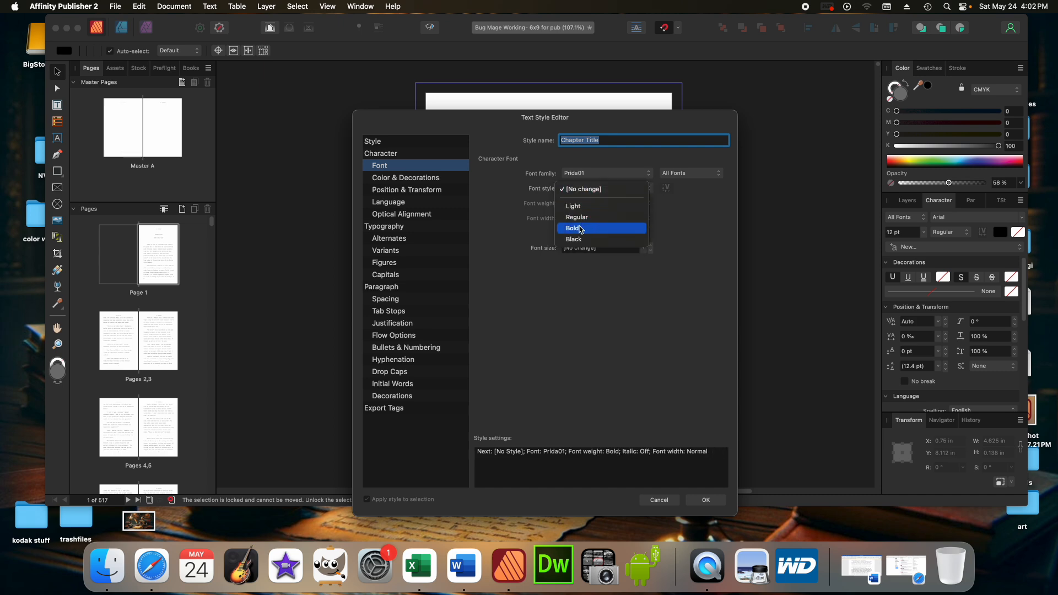
pyautogui.click(576, 228)
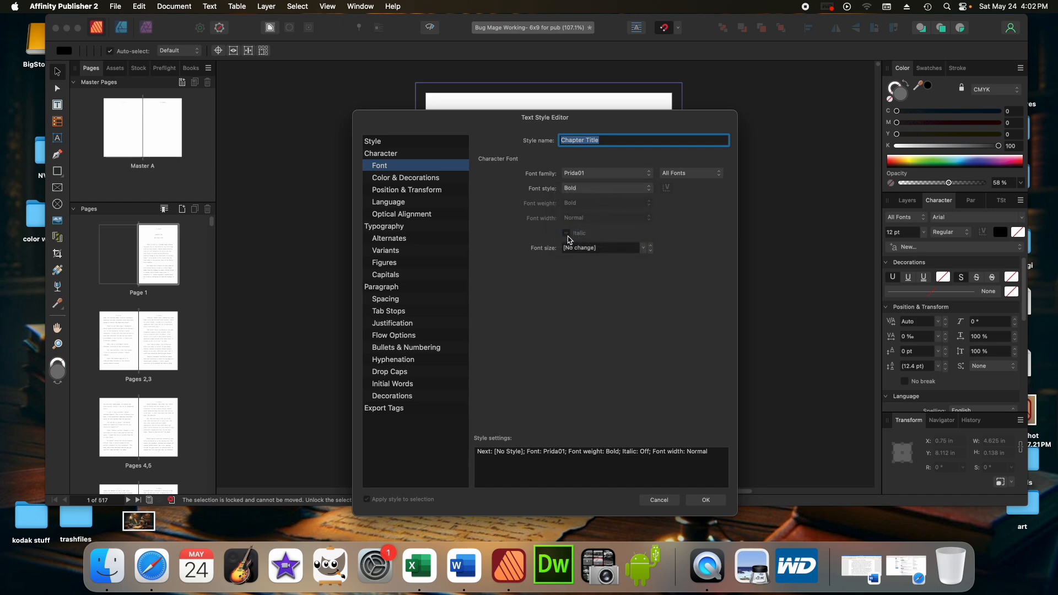
pyautogui.click(647, 252)
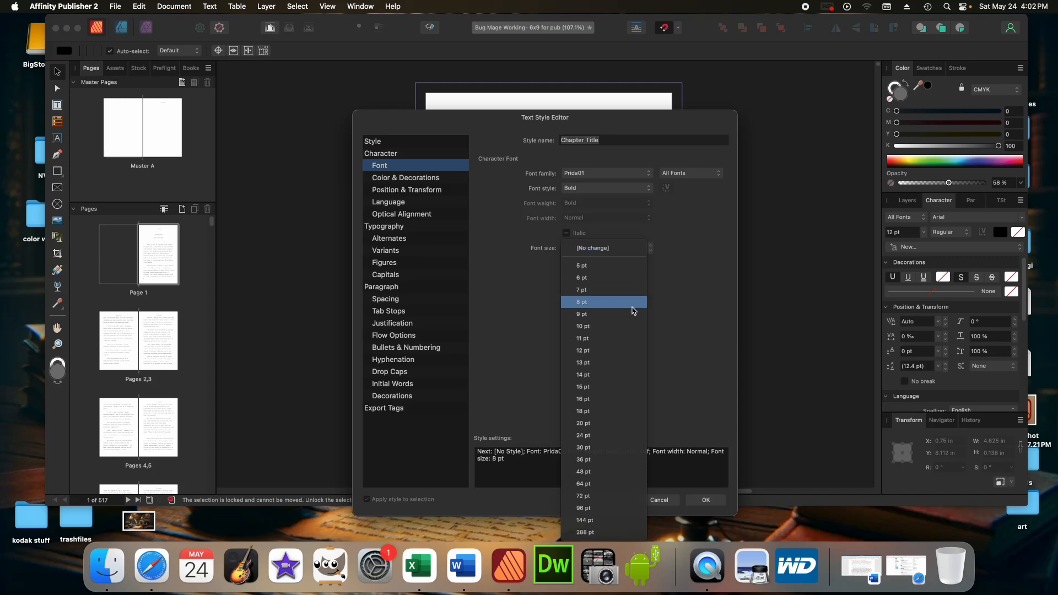
pyautogui.click(592, 440)
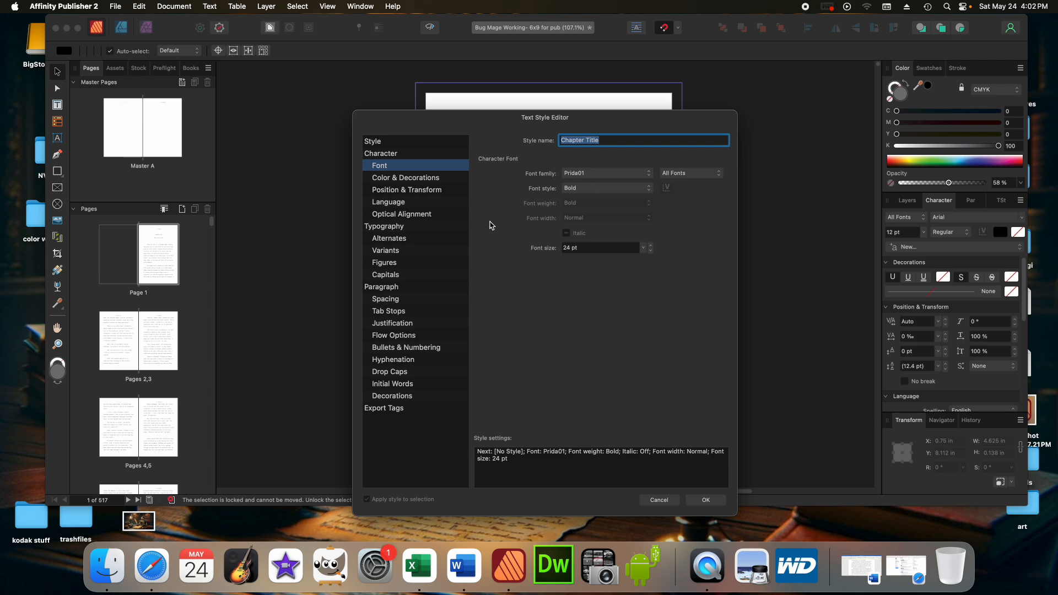
# Examine the Chapter Title style's remaining character settings and its typography settings, including alternates, variants, figures and capitals.
pyautogui.click(404, 182)
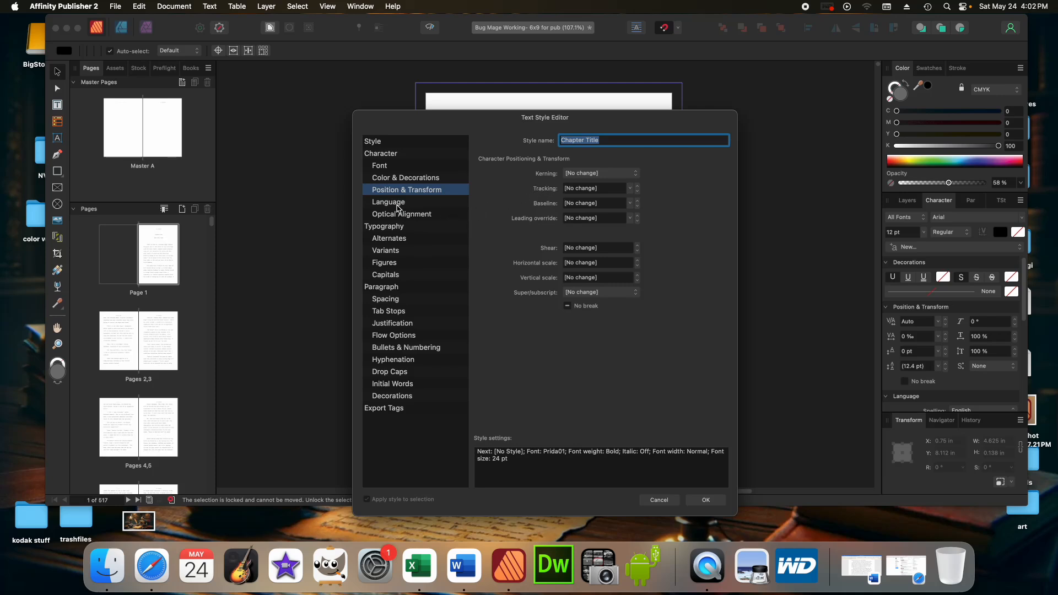
pyautogui.click(398, 203)
pyautogui.click(399, 216)
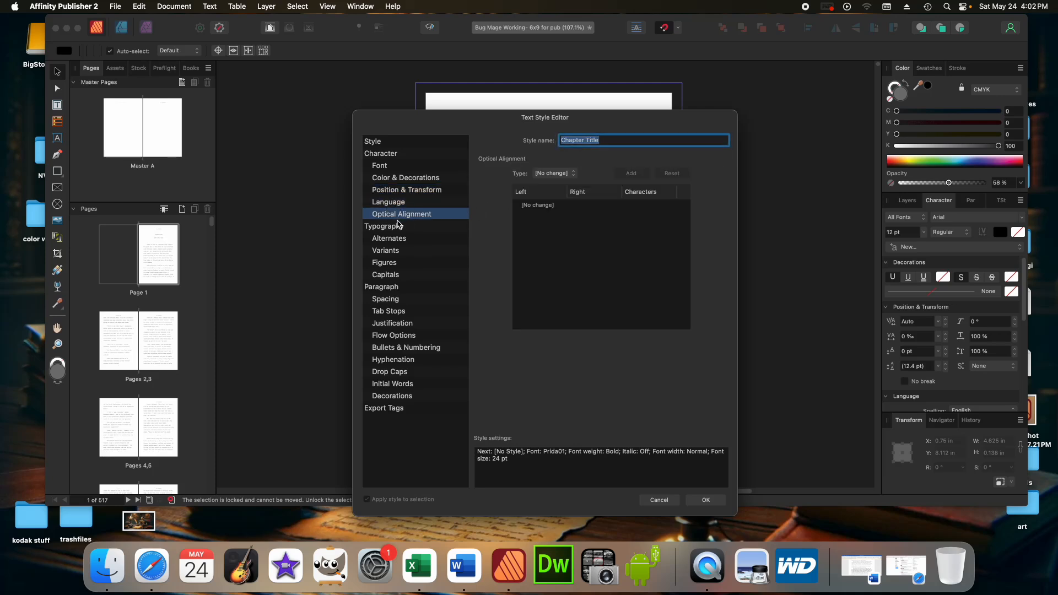
pyautogui.click(394, 240)
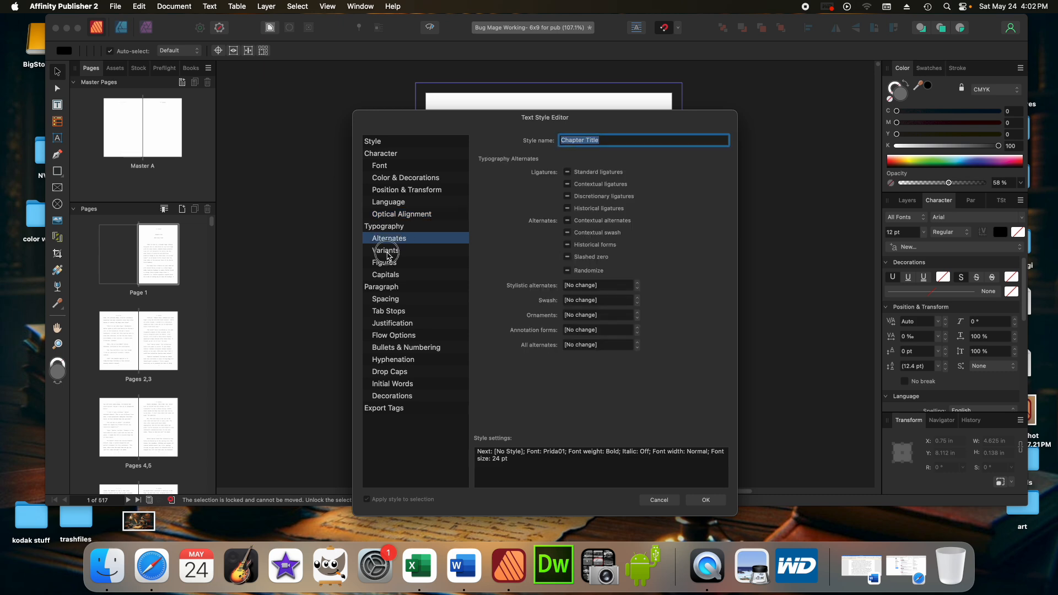
pyautogui.click(389, 256)
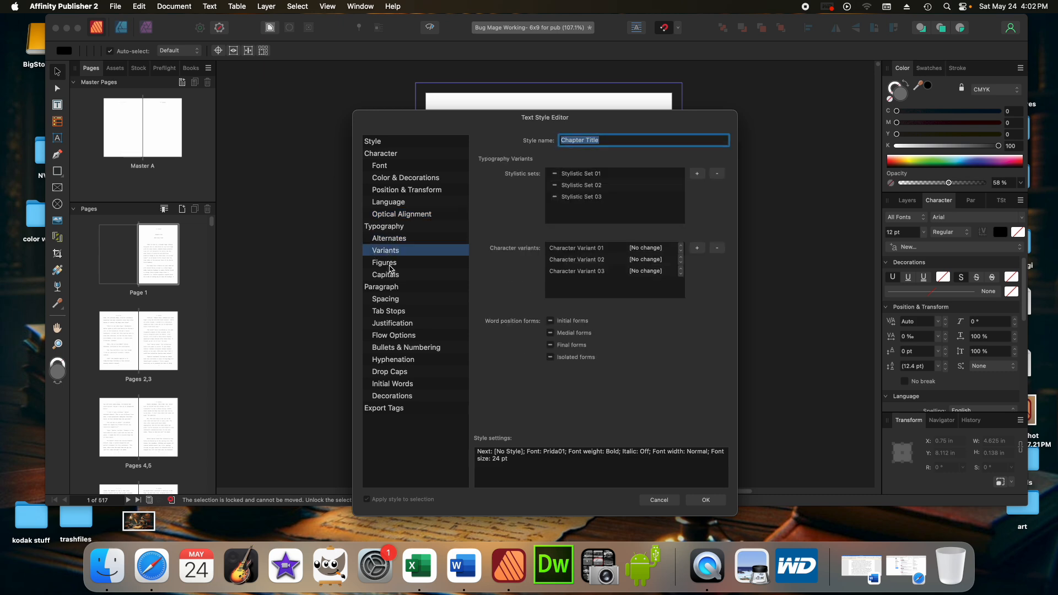
pyautogui.click(392, 275)
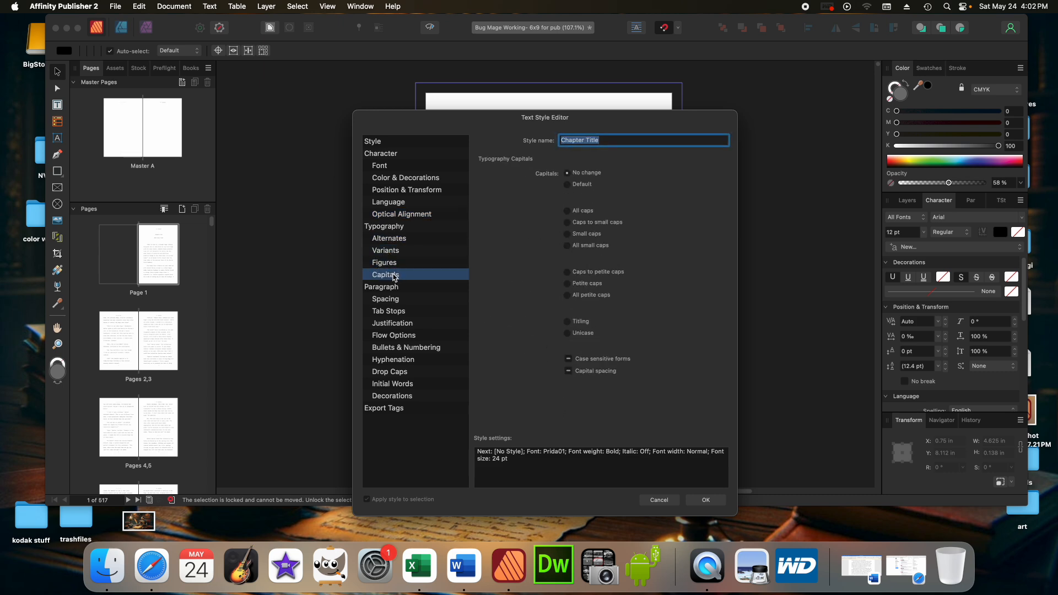
pyautogui.click(390, 264)
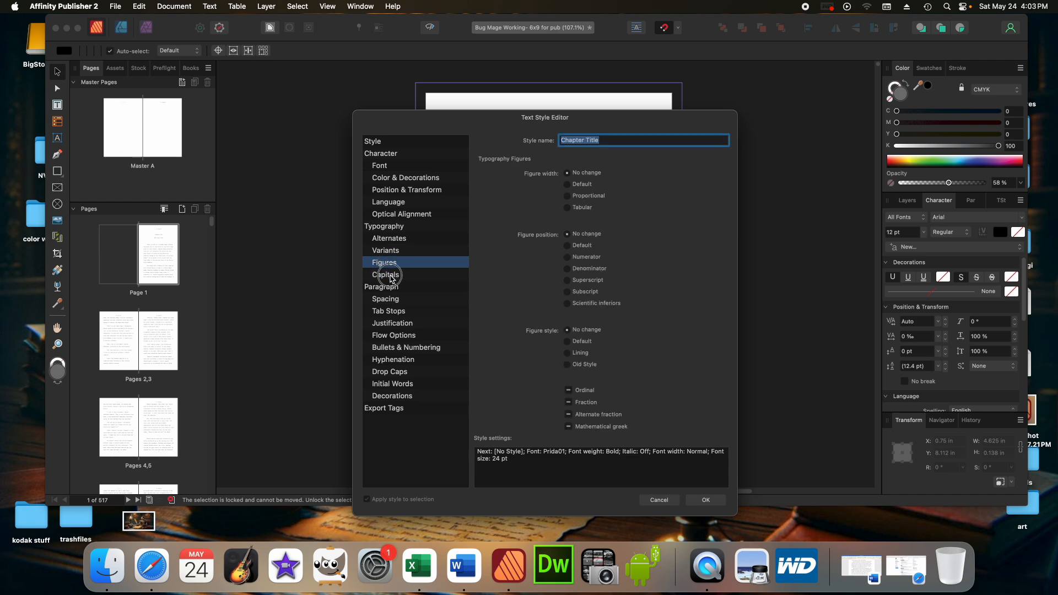
pyautogui.click(389, 279)
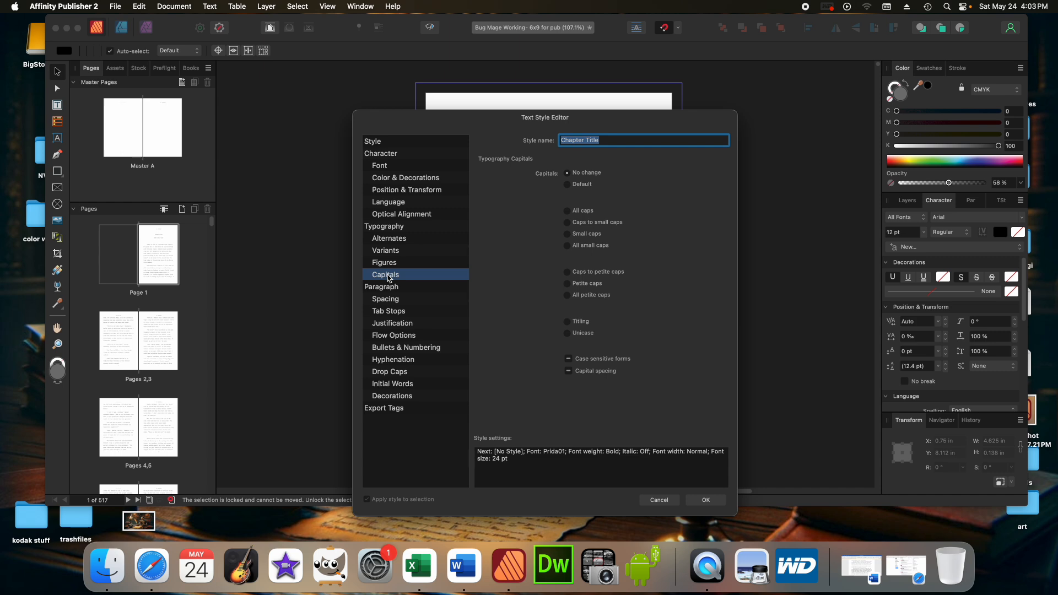
# Set the Chapter Title style's paragraph alignment to Center and check its first line indent.
pyautogui.click(395, 299)
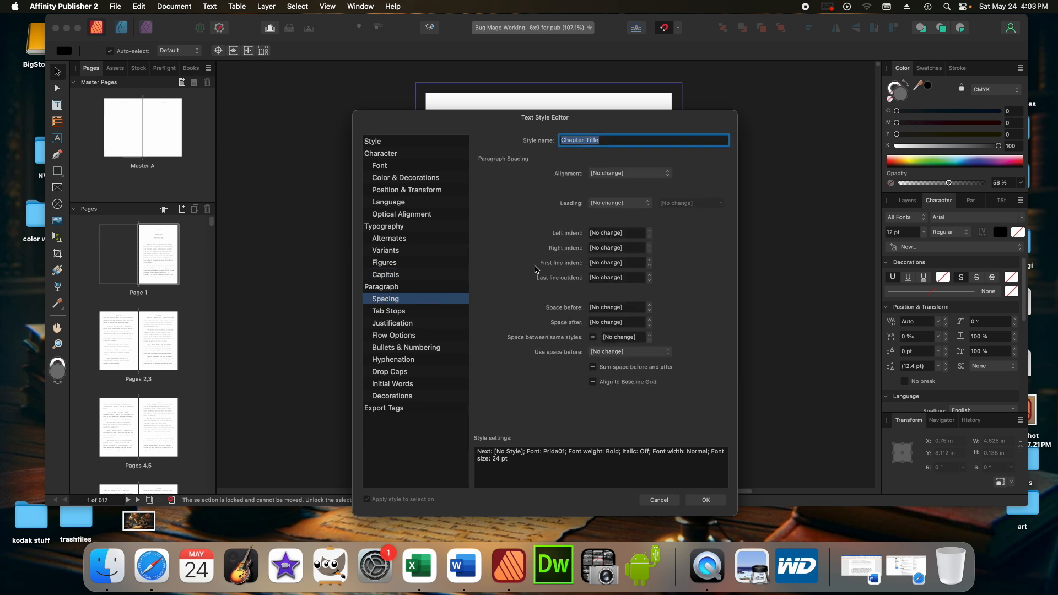
pyautogui.click(669, 175)
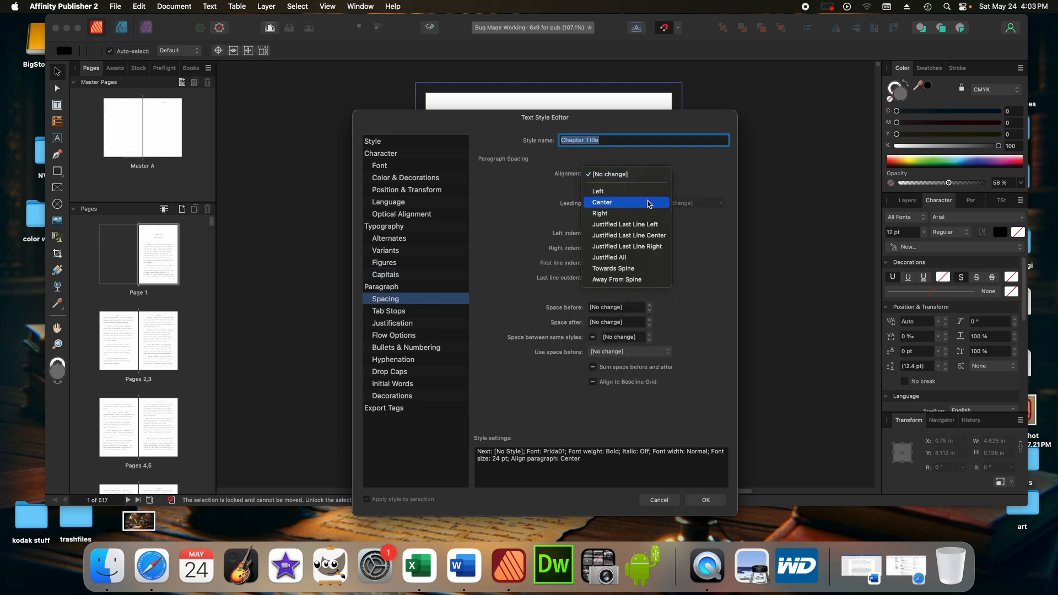
pyautogui.click(650, 204)
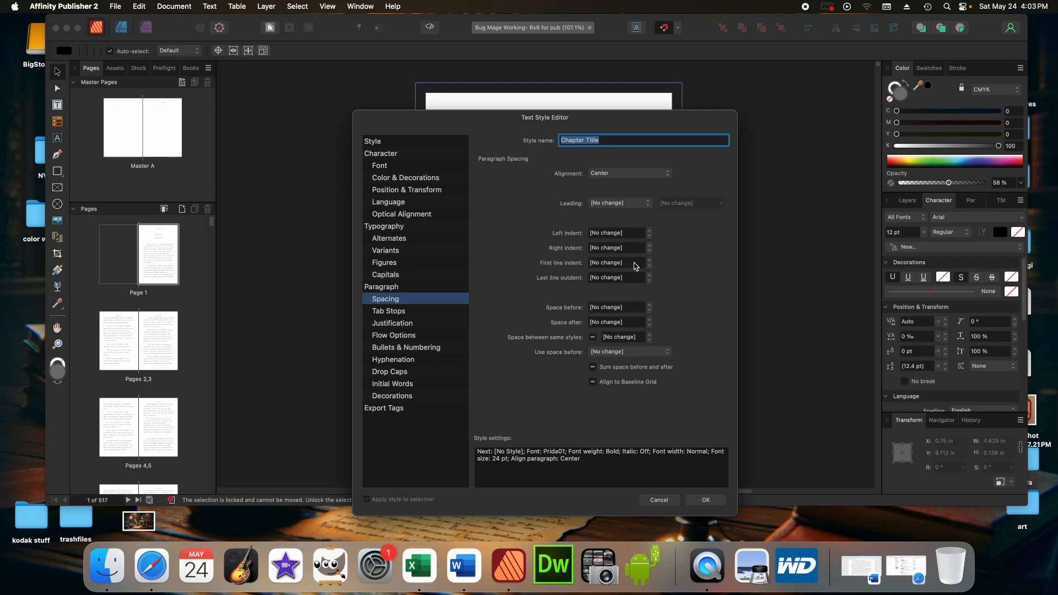
pyautogui.click(635, 265)
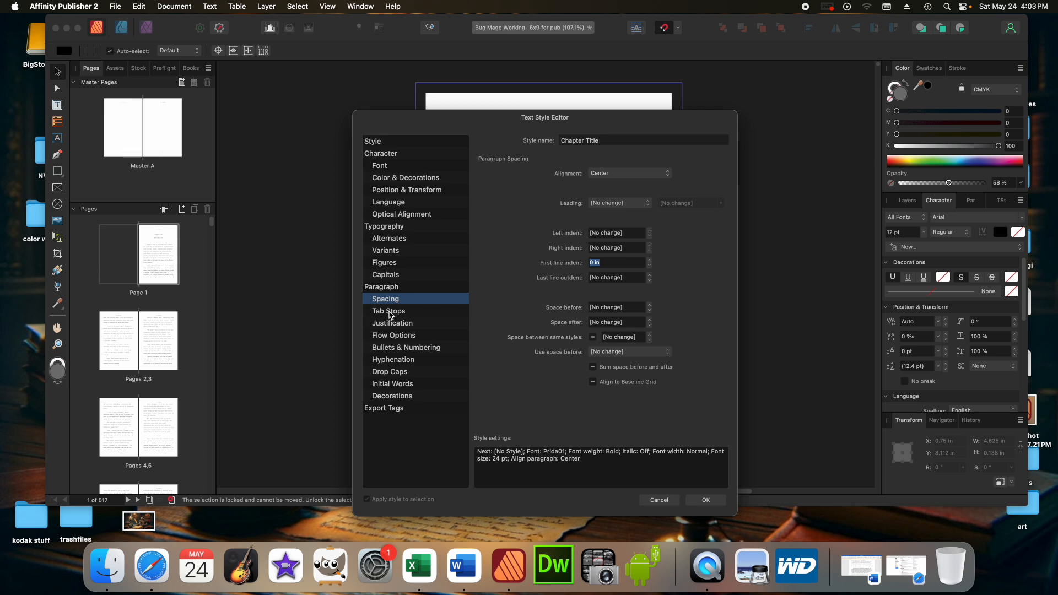
# Review the Chapter Title style's paragraph settings from tab stops through initial words, and save the style.
pyautogui.click(389, 312)
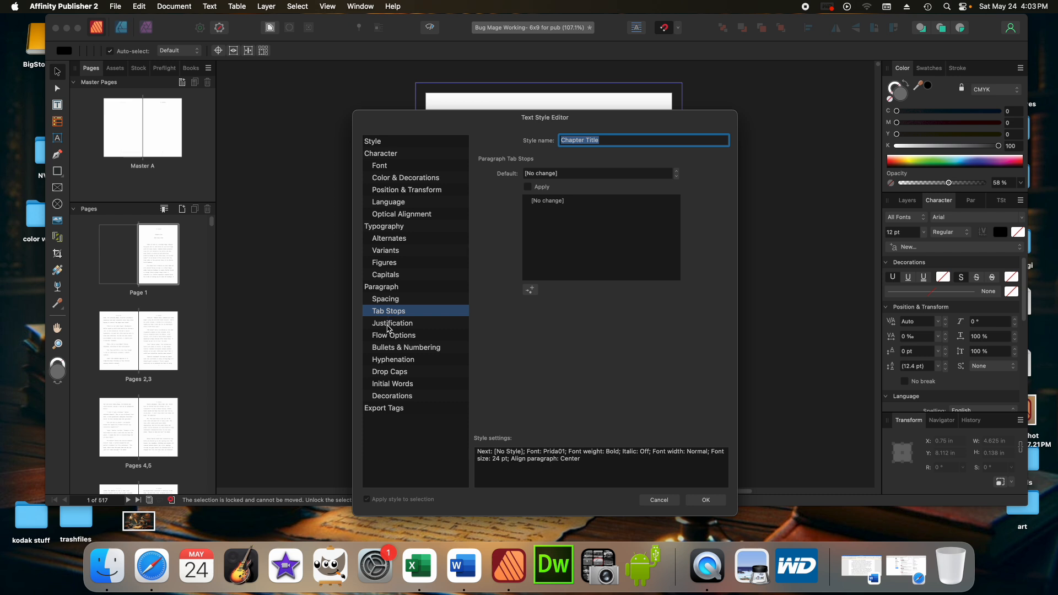
pyautogui.click(388, 328)
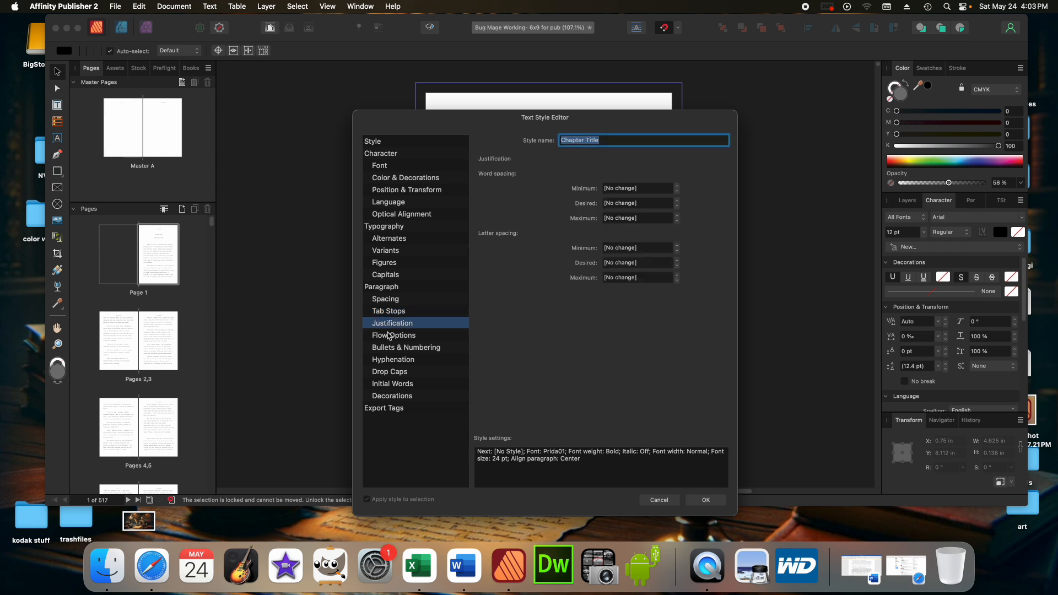
pyautogui.click(390, 339)
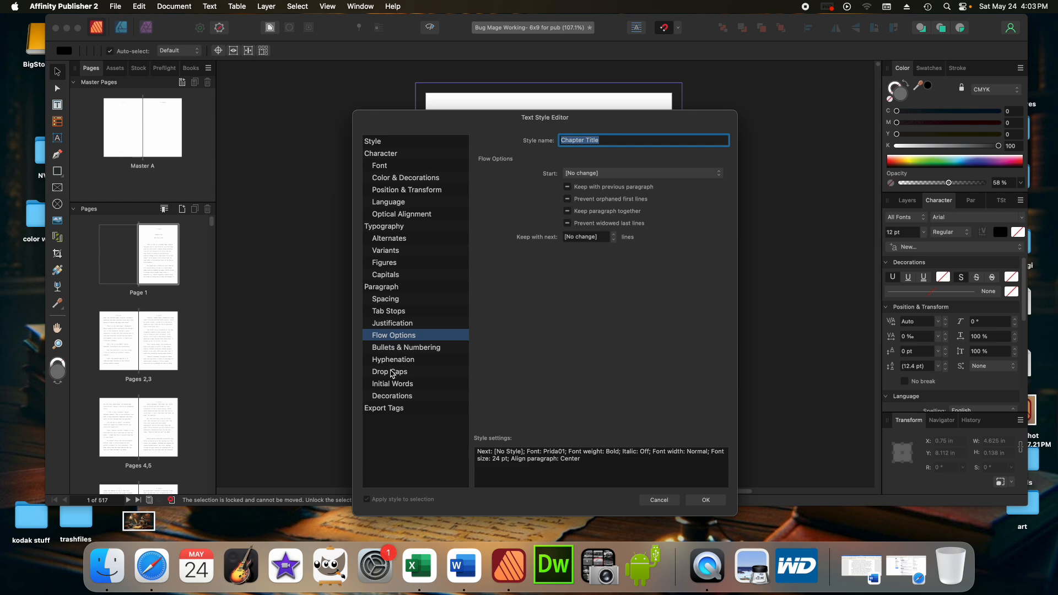
pyautogui.click(393, 349)
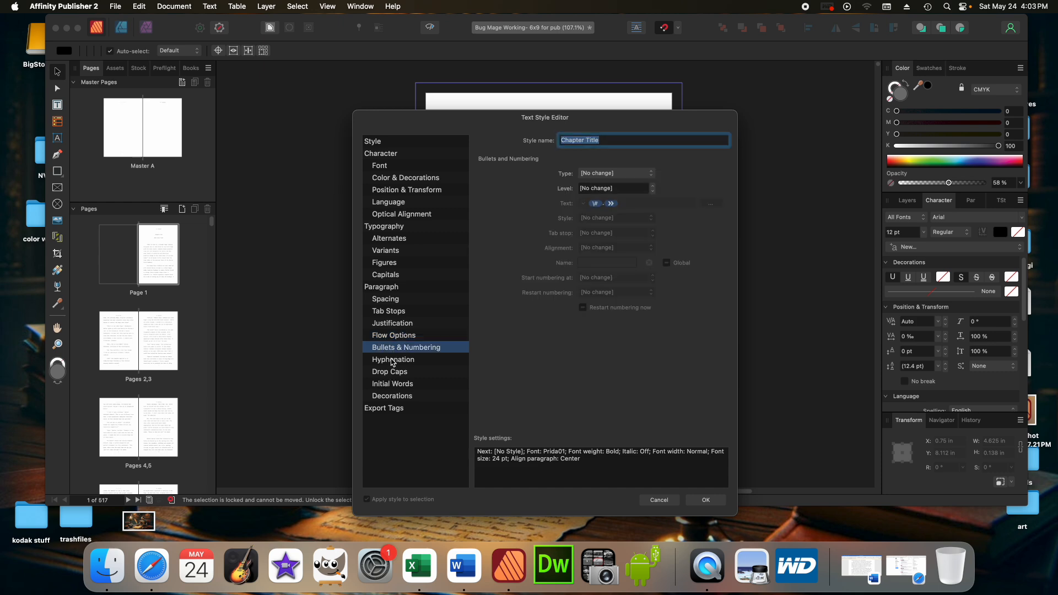
pyautogui.click(393, 361)
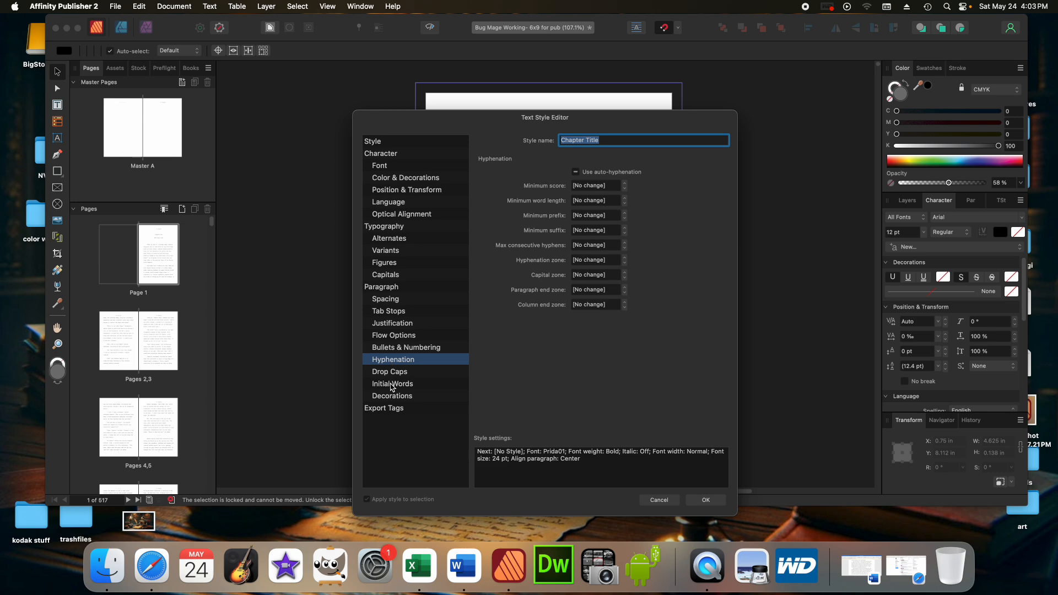
pyautogui.click(393, 373)
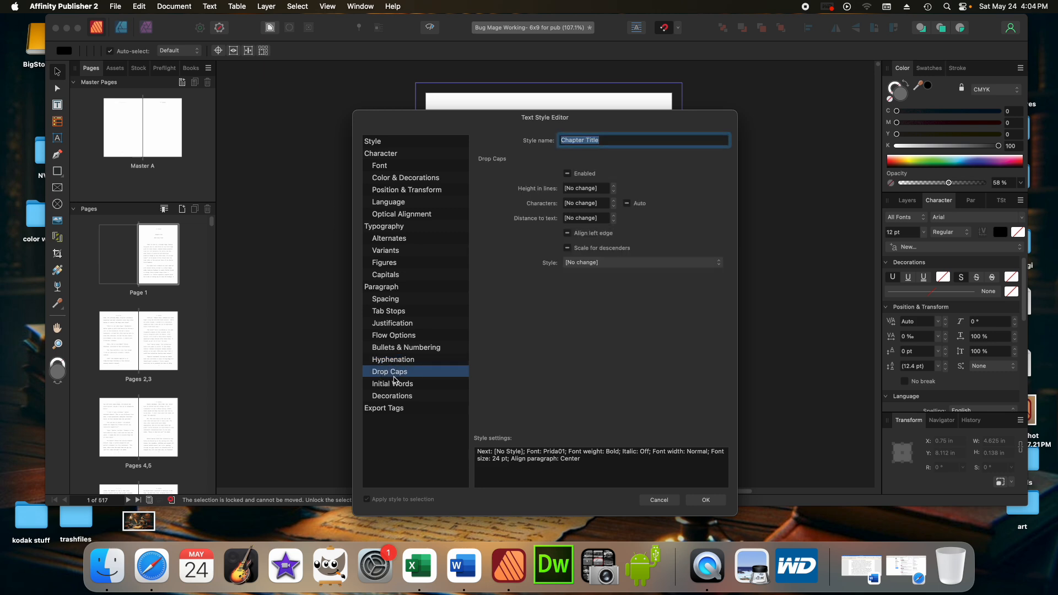
pyautogui.click(395, 385)
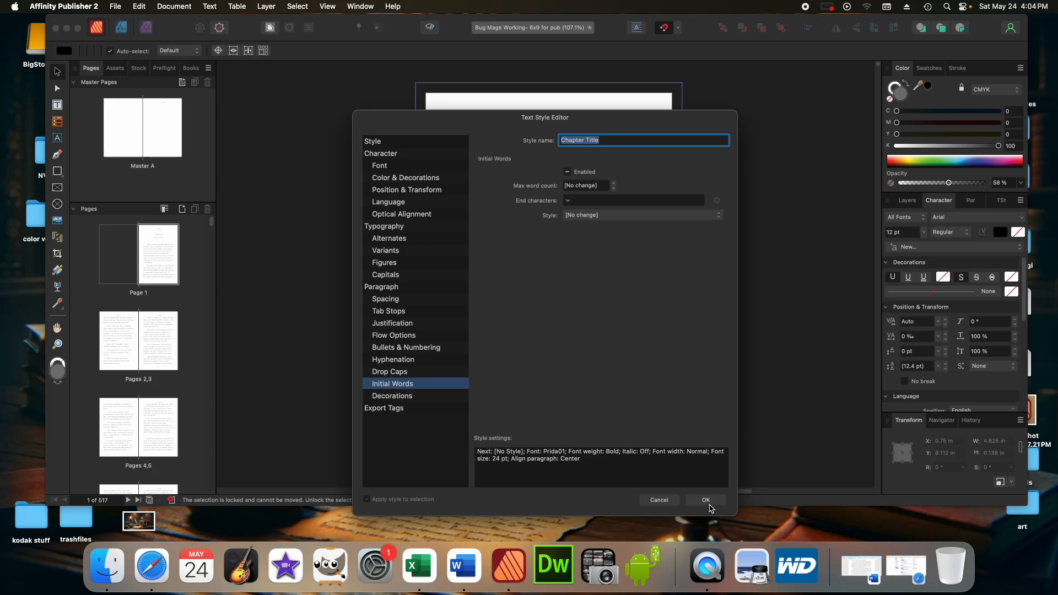
pyautogui.click(706, 500)
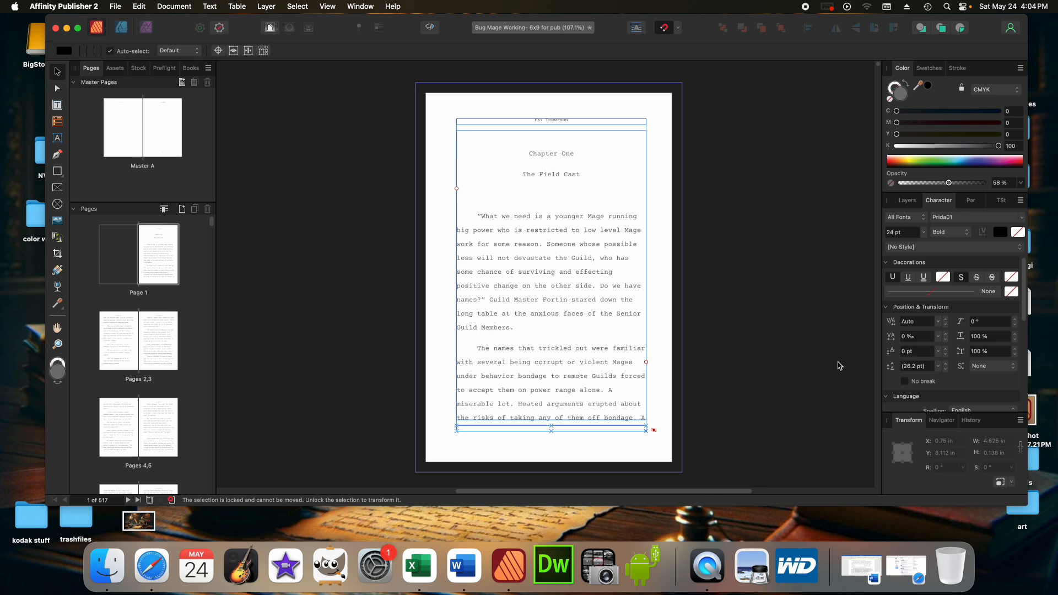
# Locate Chapter Title in the list of text styles and apply it to the selected text frame.
pyautogui.click(1023, 253)
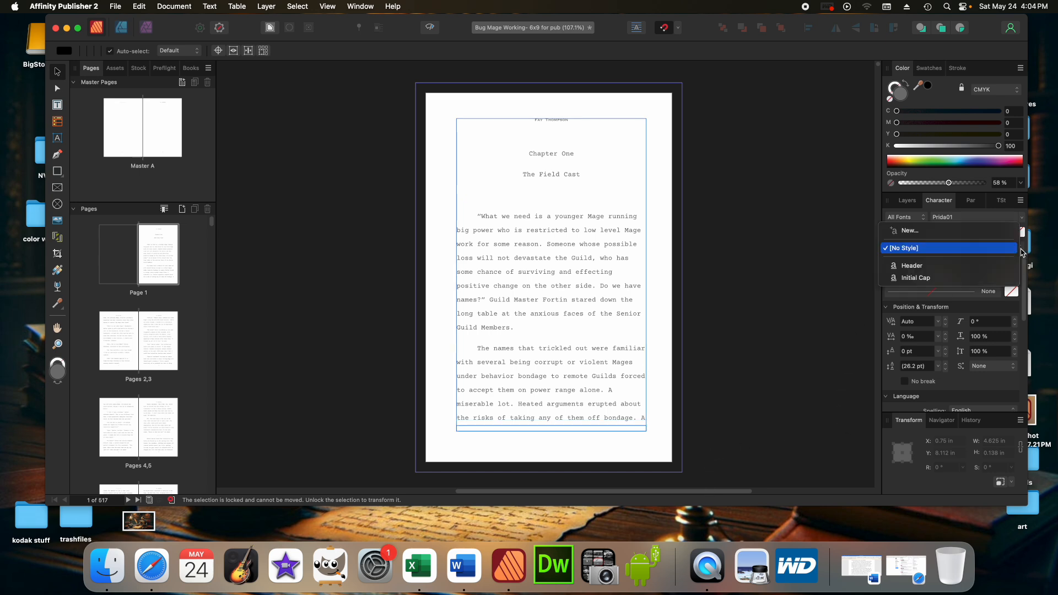
pyautogui.click(1024, 252)
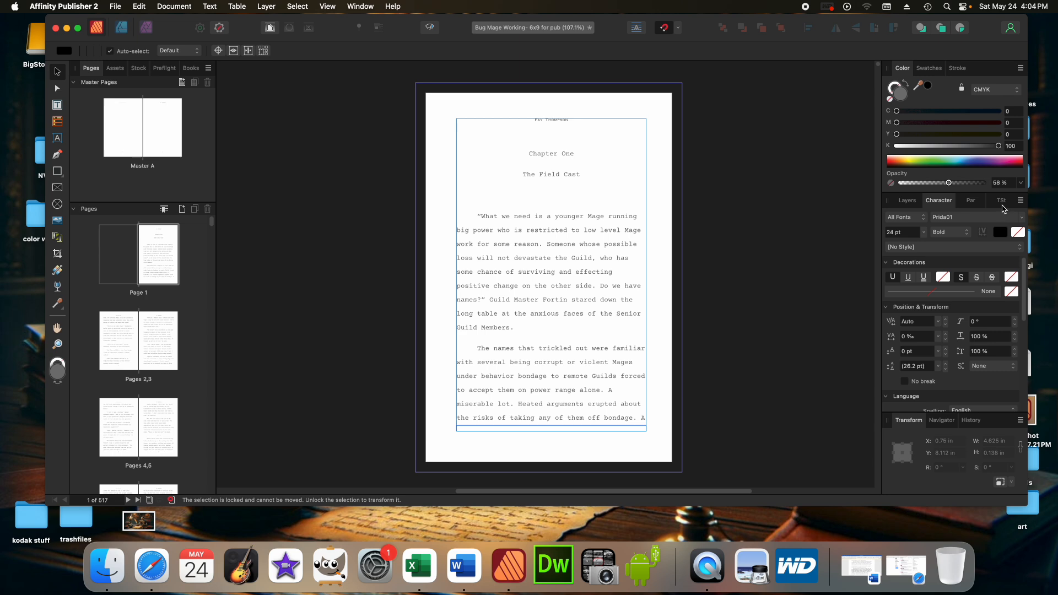
pyautogui.click(1002, 204)
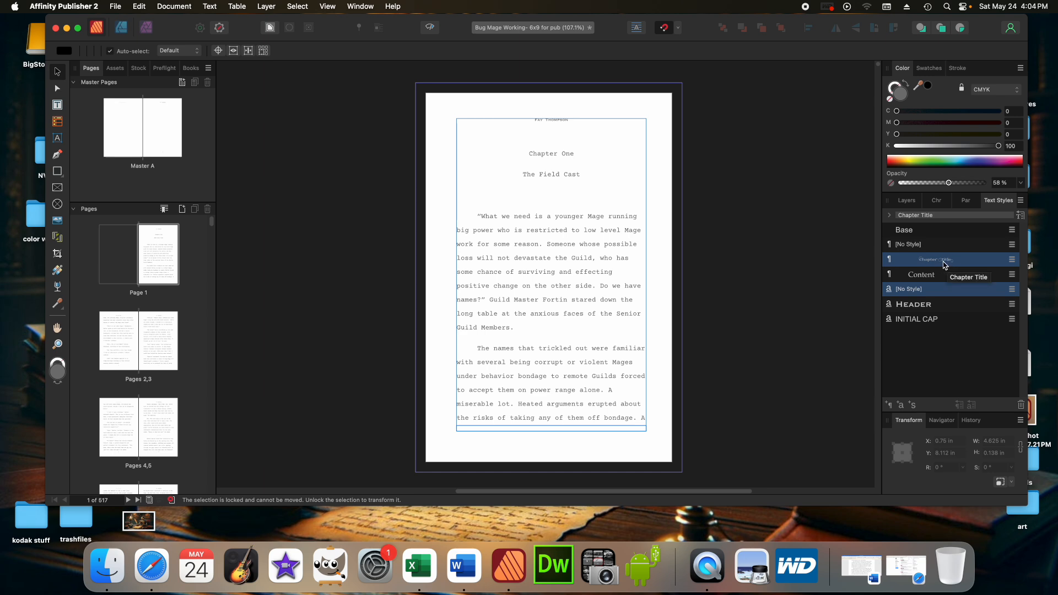
pyautogui.click(912, 262)
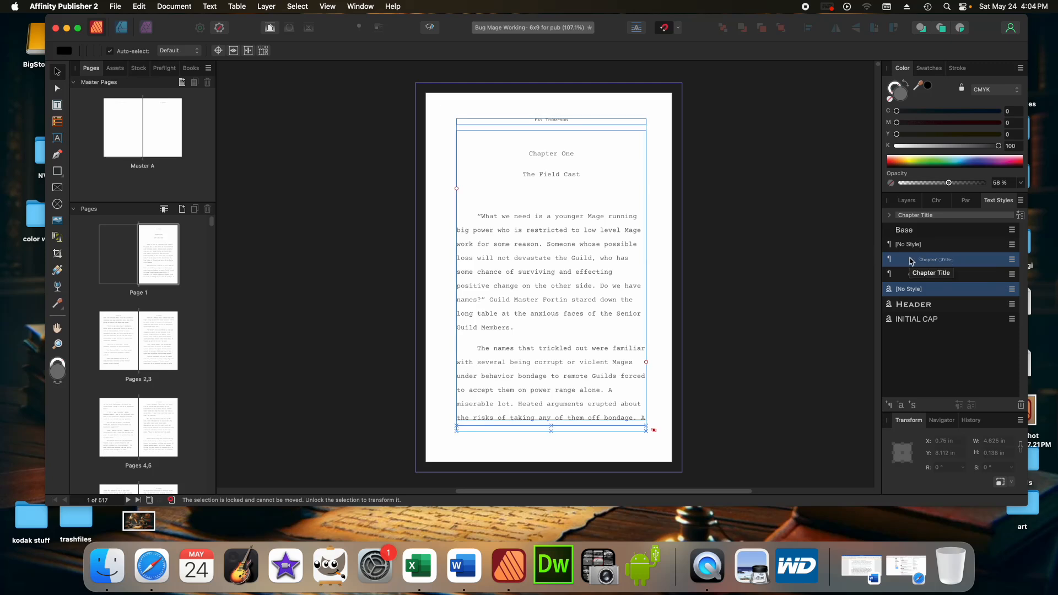
# Create a paragraph style based on Chapter Title, name it Chapter Number, and keep [Same Style] as its next style.
pyautogui.rightClick(942, 265)
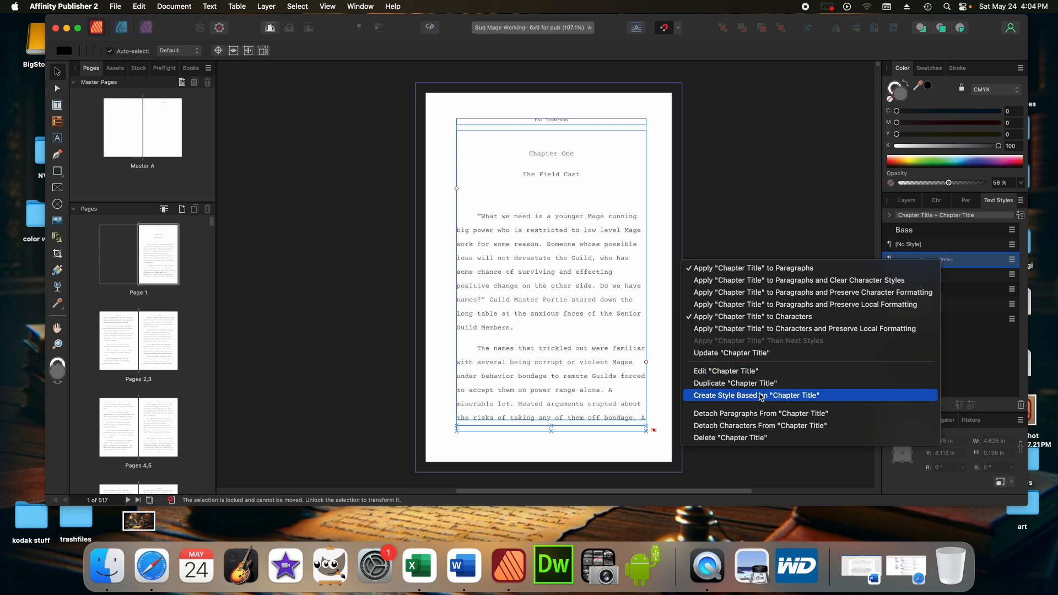
pyautogui.click(803, 397)
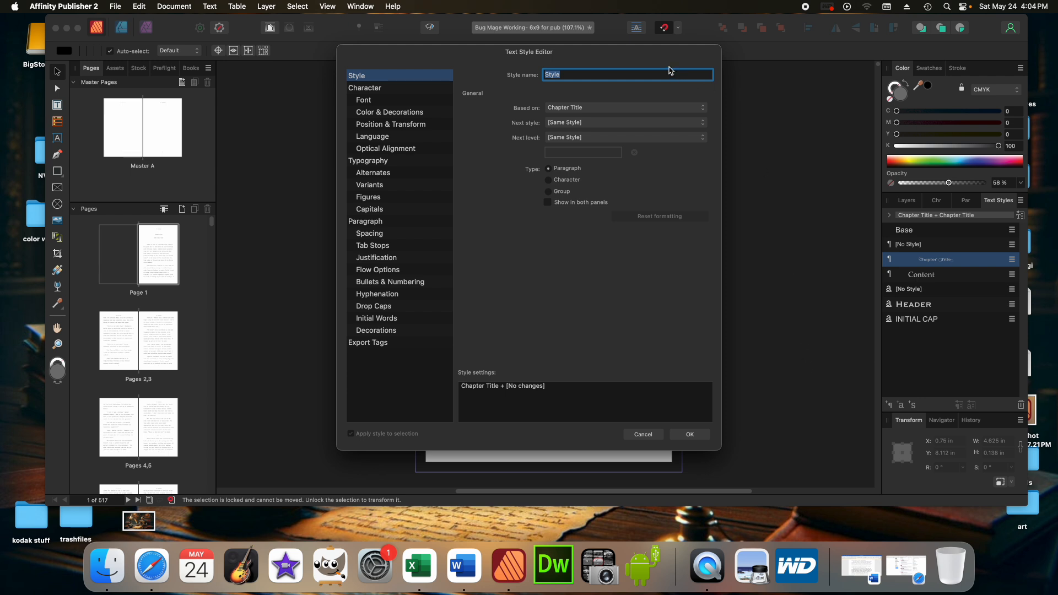
pyautogui.click(567, 74)
pyautogui.moveTo(570, 74); pyautogui.dragTo(517, 74)
pyautogui.write('Chapter Number')
pyautogui.click(566, 125)
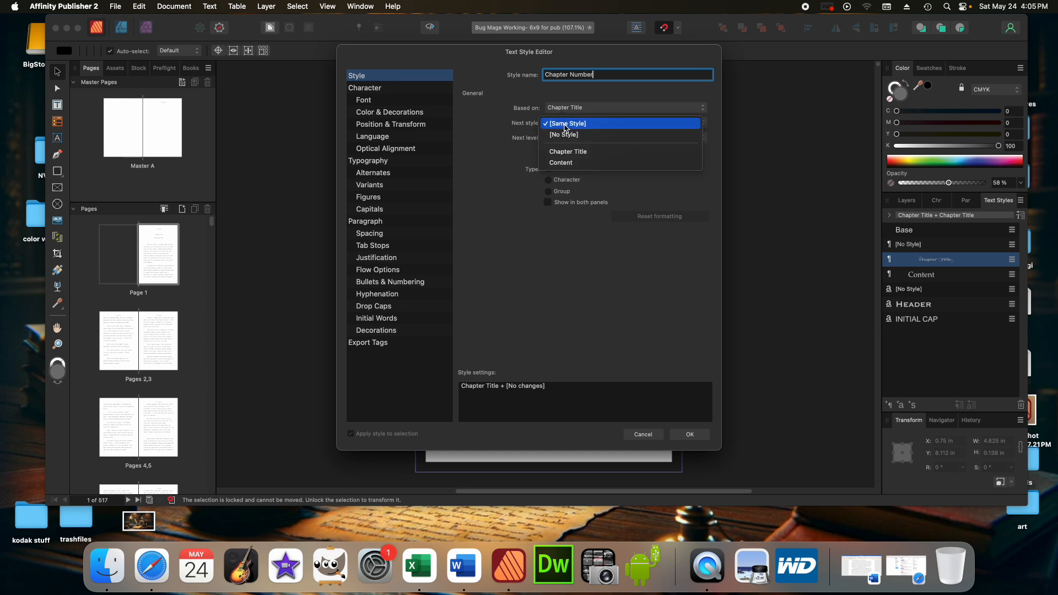
pyautogui.click(566, 125)
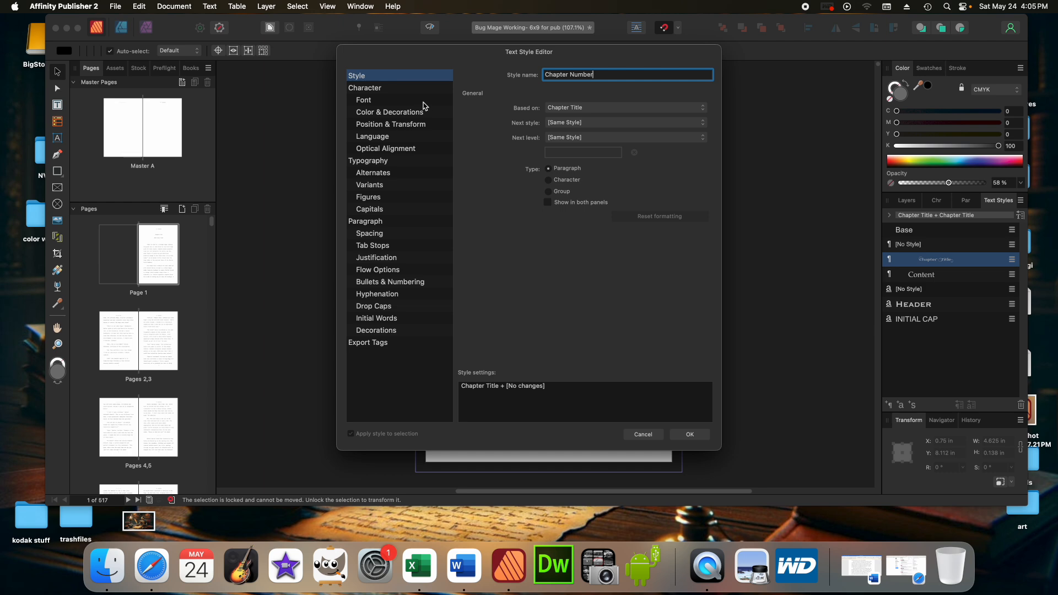
# Set the Chapter Number style's font family to Prida01 with the Bold font style.
pyautogui.click(367, 100)
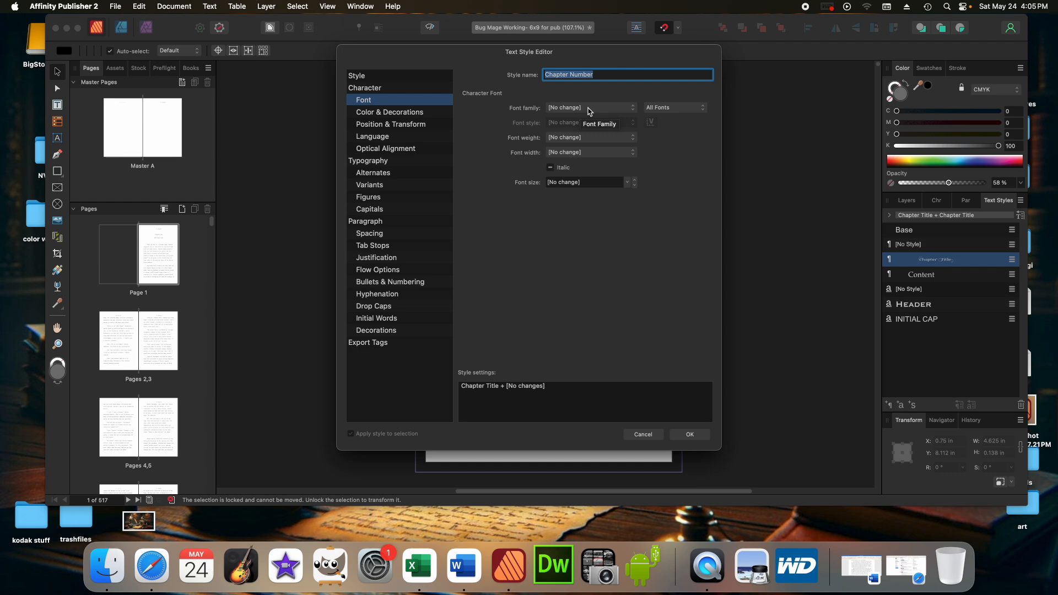
pyautogui.click(635, 112)
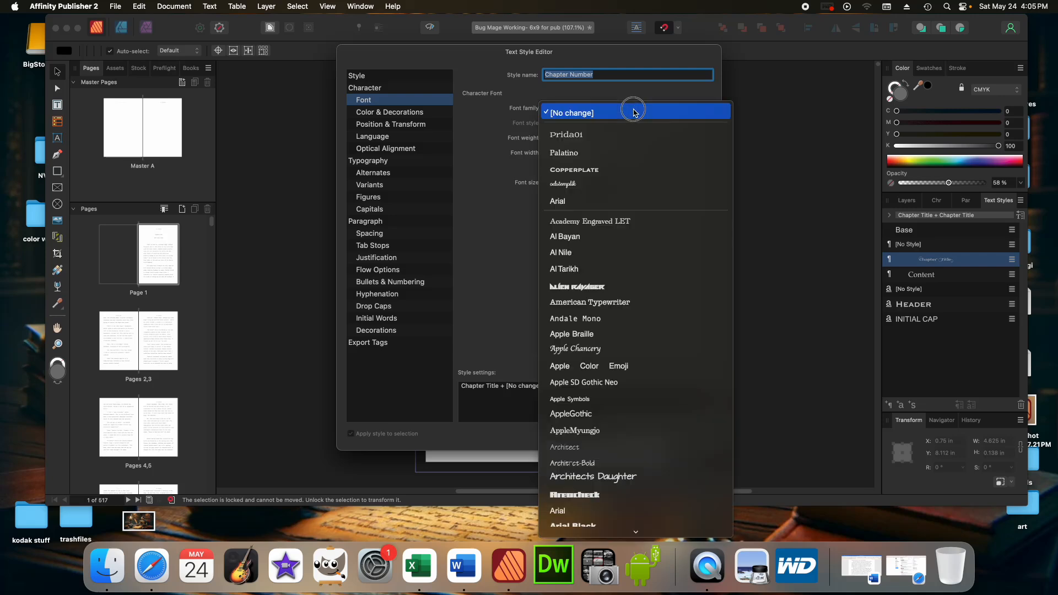
pyautogui.click(615, 135)
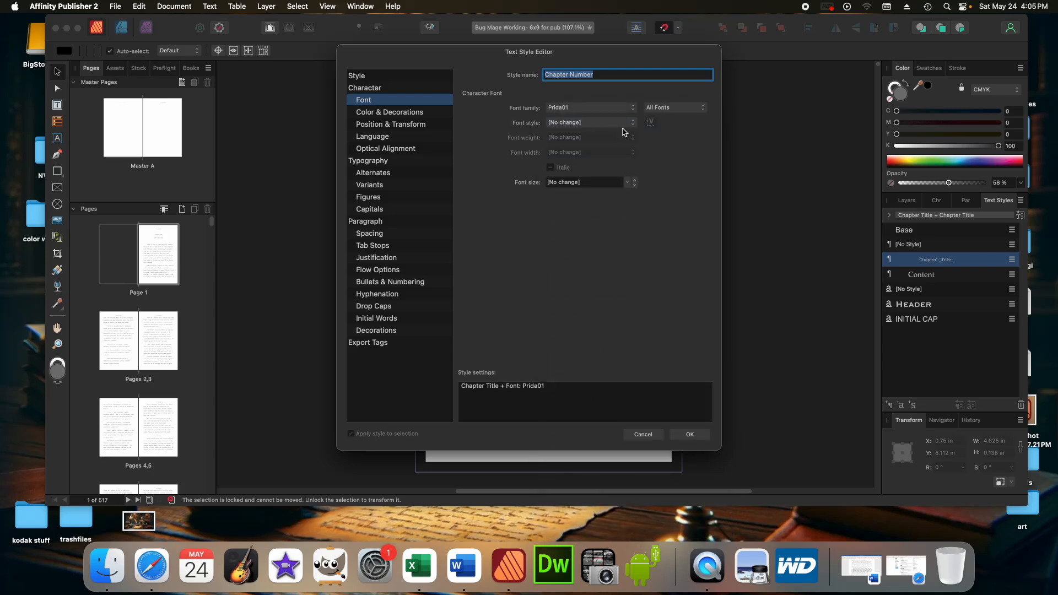
pyautogui.click(634, 123)
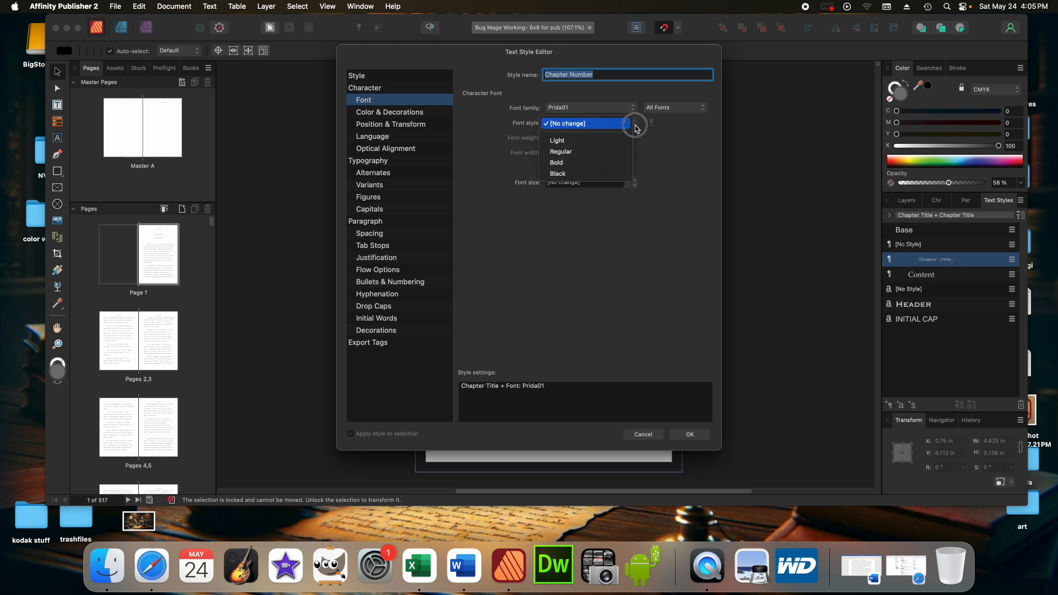
pyautogui.click(572, 164)
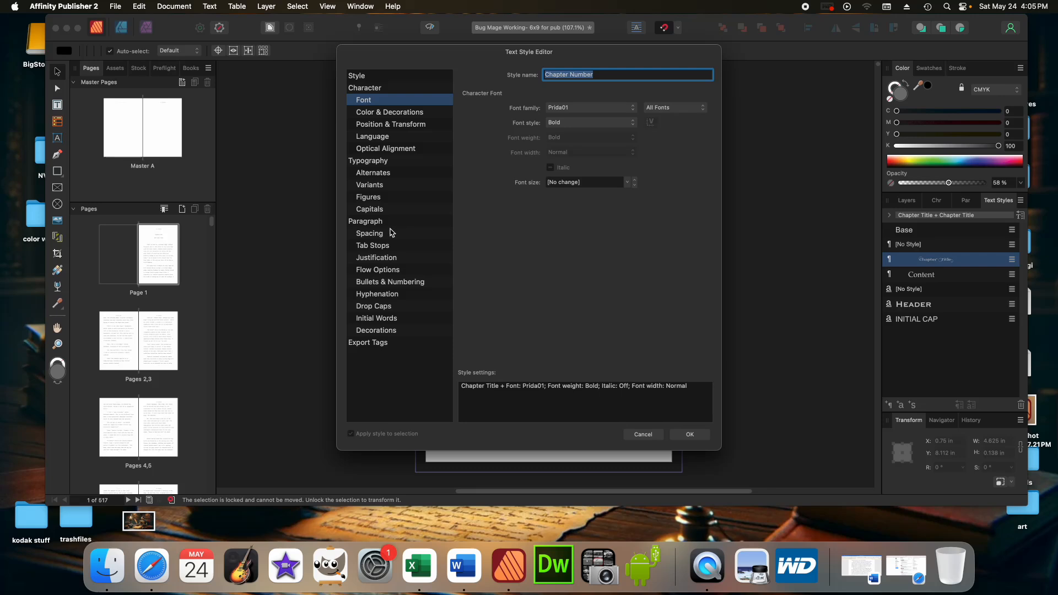
# Check the Chapter Number style's remaining character and typography settings, and set its paragraph alignment to Center.
pyautogui.click(369, 115)
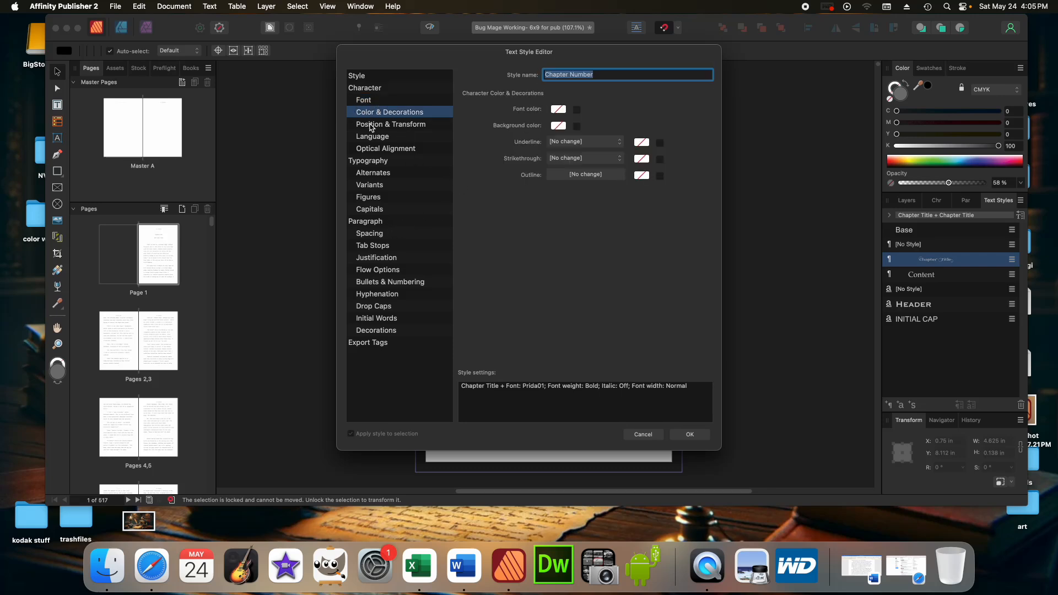
pyautogui.click(369, 124)
pyautogui.click(372, 138)
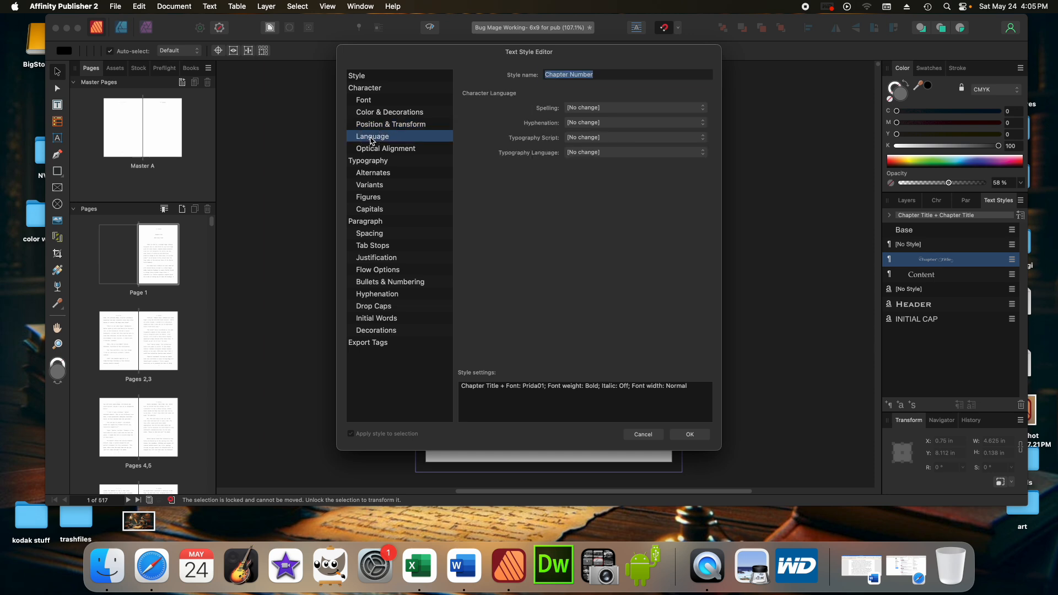
pyautogui.click(372, 149)
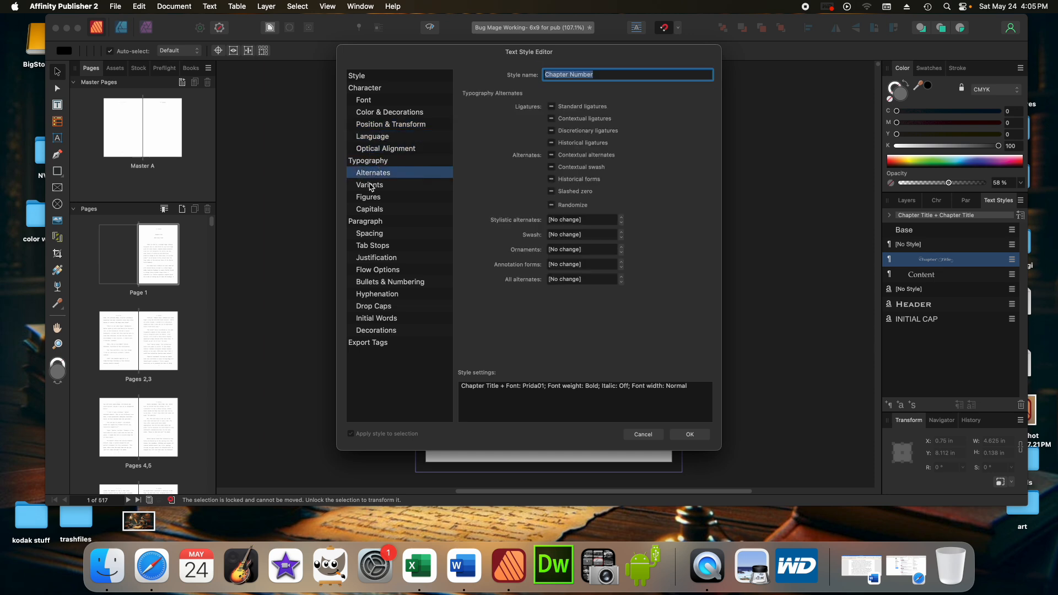
pyautogui.click(370, 186)
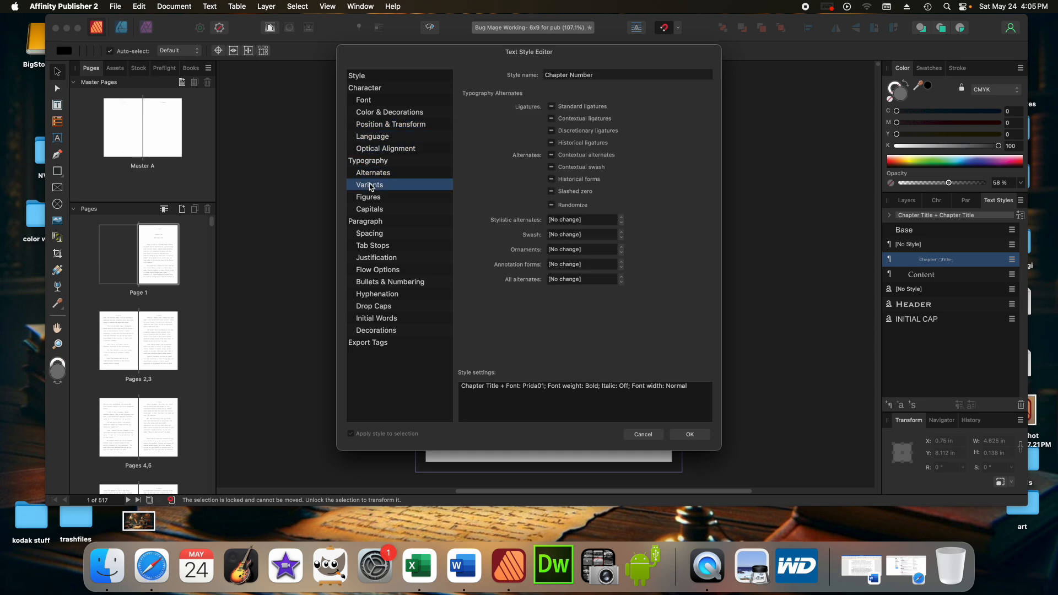
pyautogui.click(370, 211)
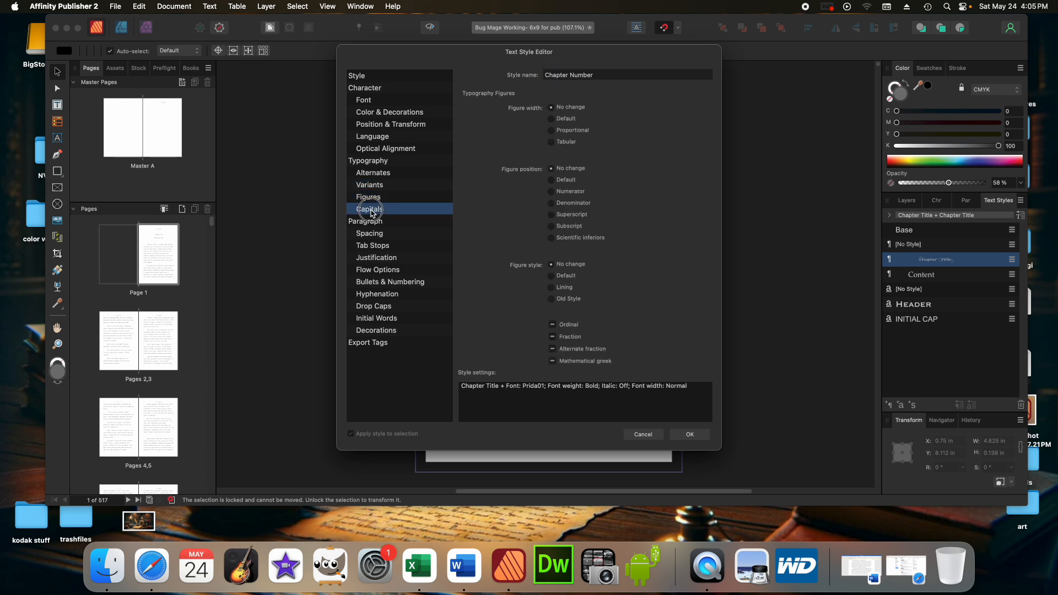
pyautogui.click(369, 236)
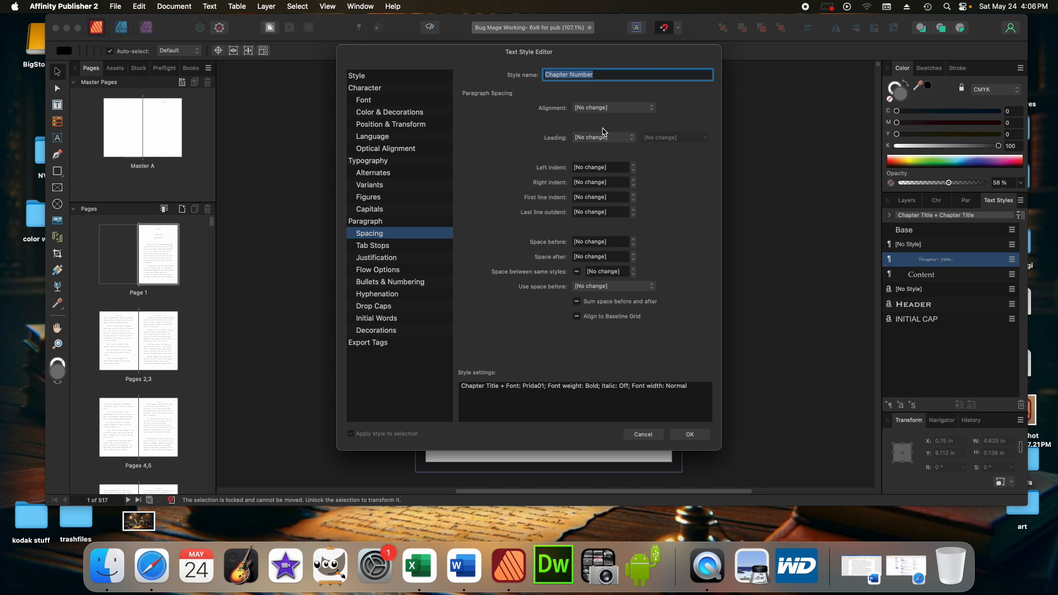
pyautogui.click(652, 109)
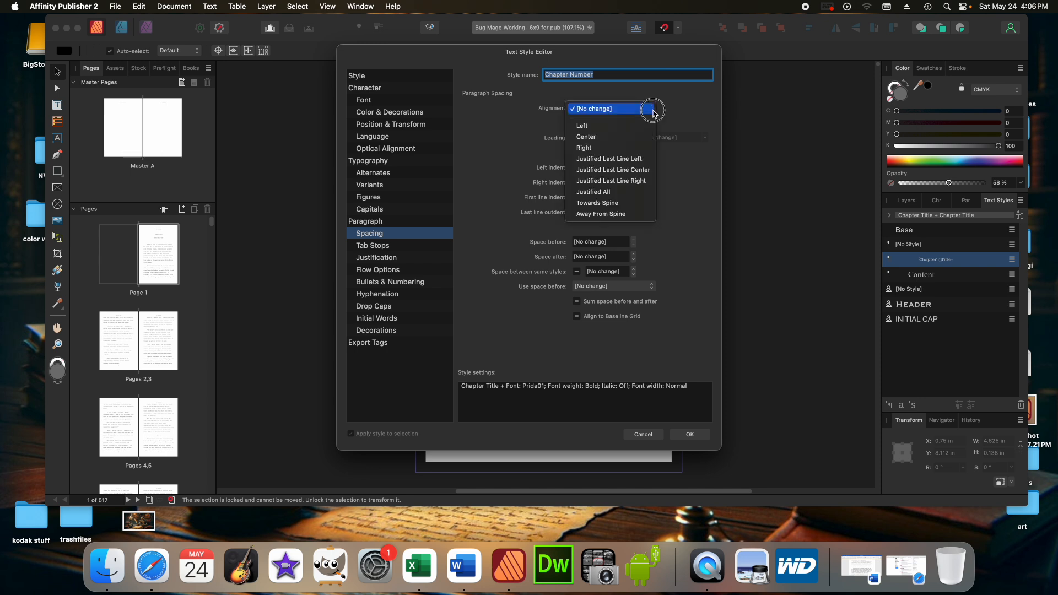
pyautogui.click(634, 136)
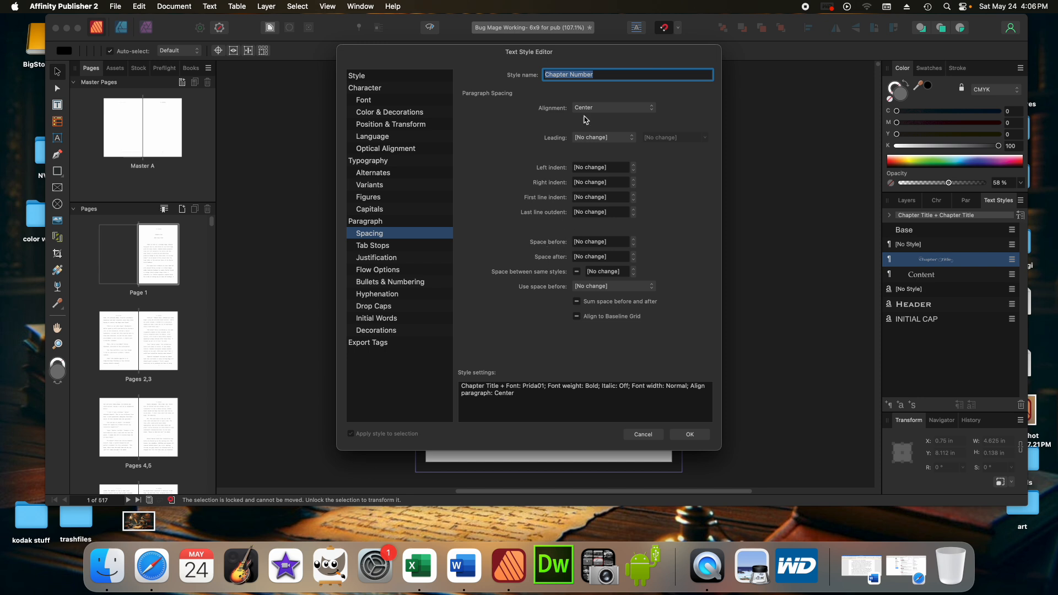
# Set the Chapter Number style's space before the paragraph to 220 pt.
pyautogui.moveTo(632, 52); pyautogui.dragTo(414, 44)
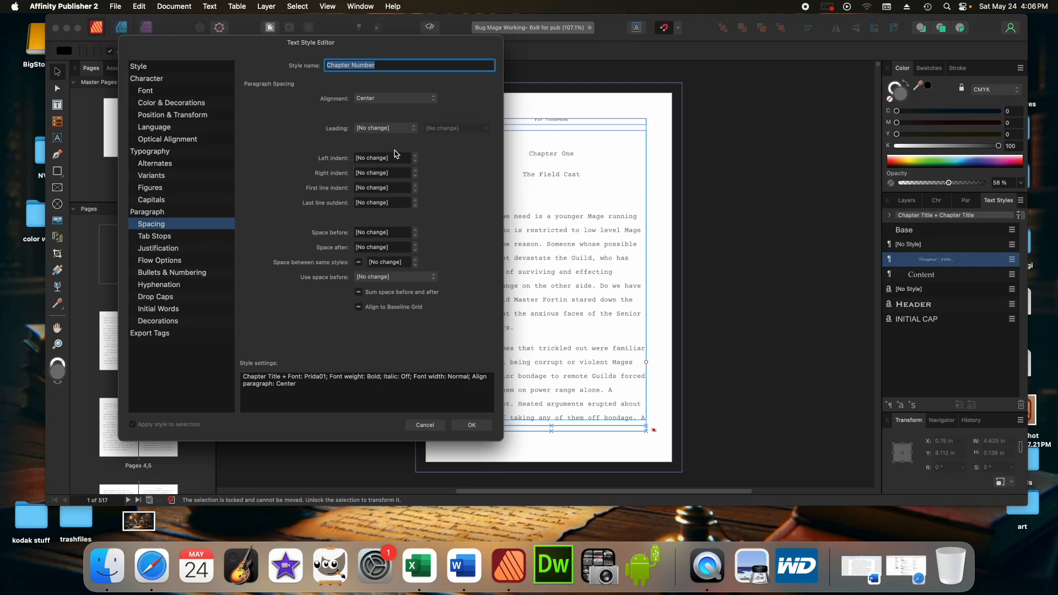
pyautogui.click(415, 235)
pyautogui.click(348, 230)
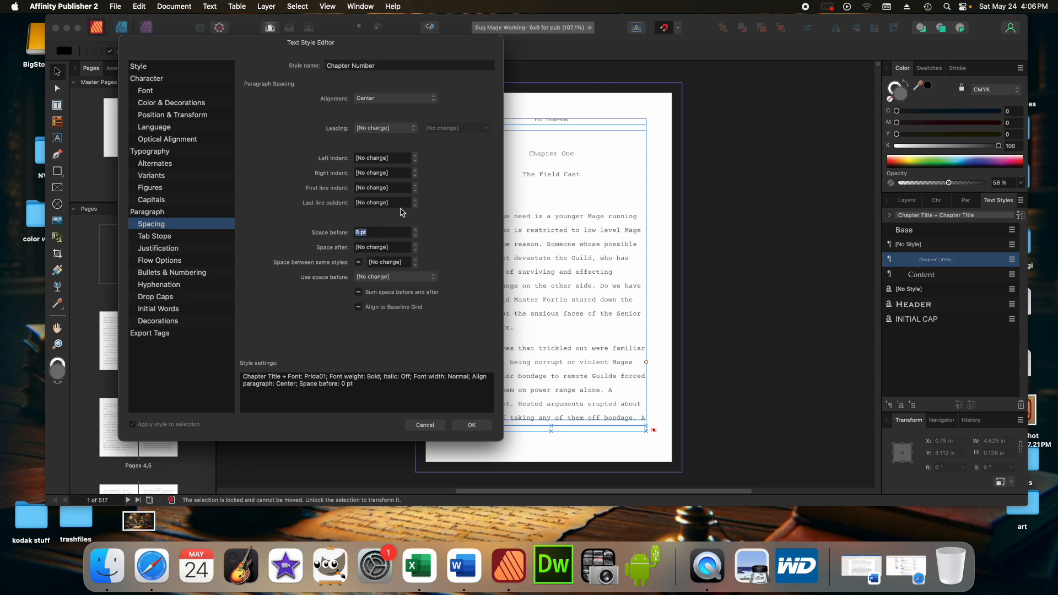
pyautogui.write('2')
pyautogui.moveTo(251, 46); pyautogui.dragTo(510, 45)
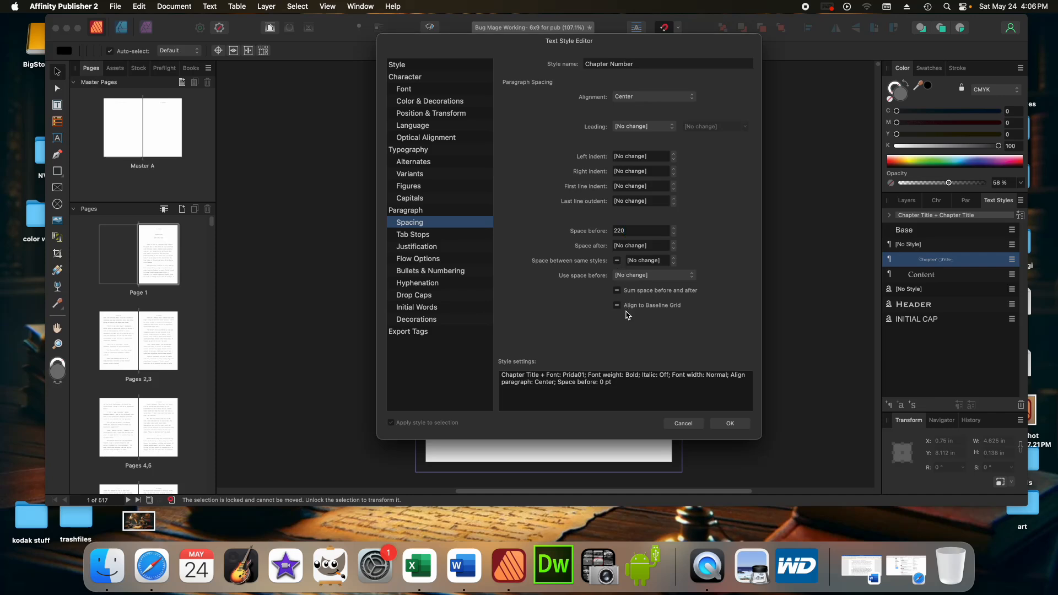
# Set the Chapter Number style's flow so that its paragraphs start On Next Odd Page.
pyautogui.click(417, 259)
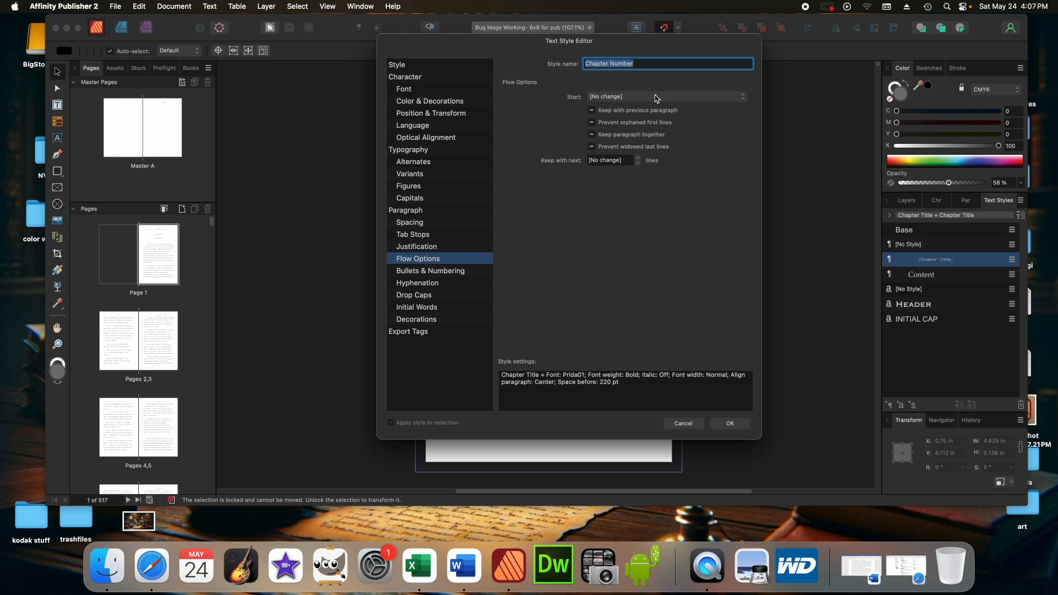
pyautogui.click(744, 101)
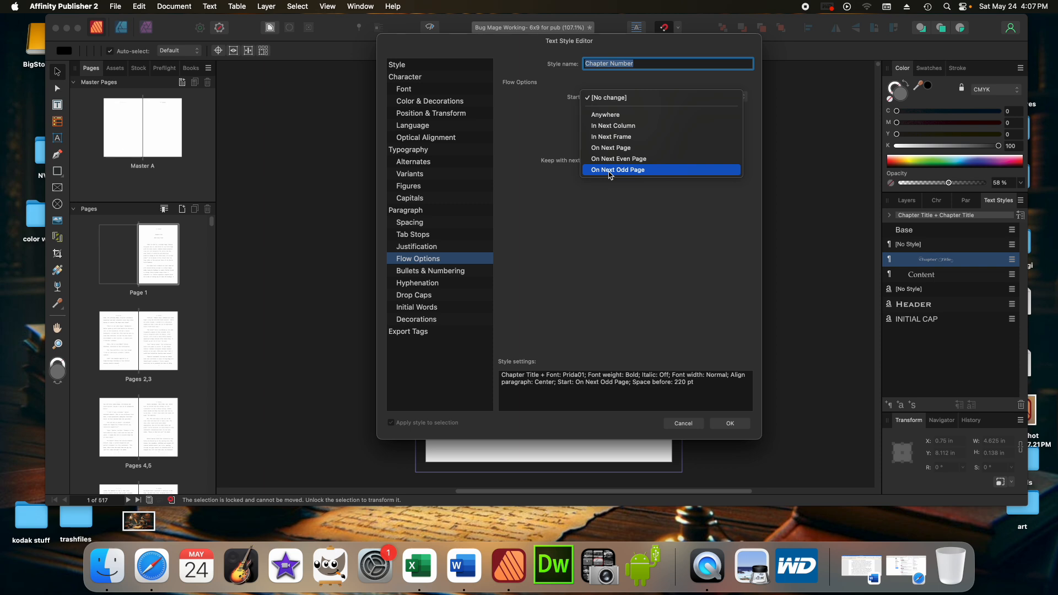
pyautogui.click(610, 169)
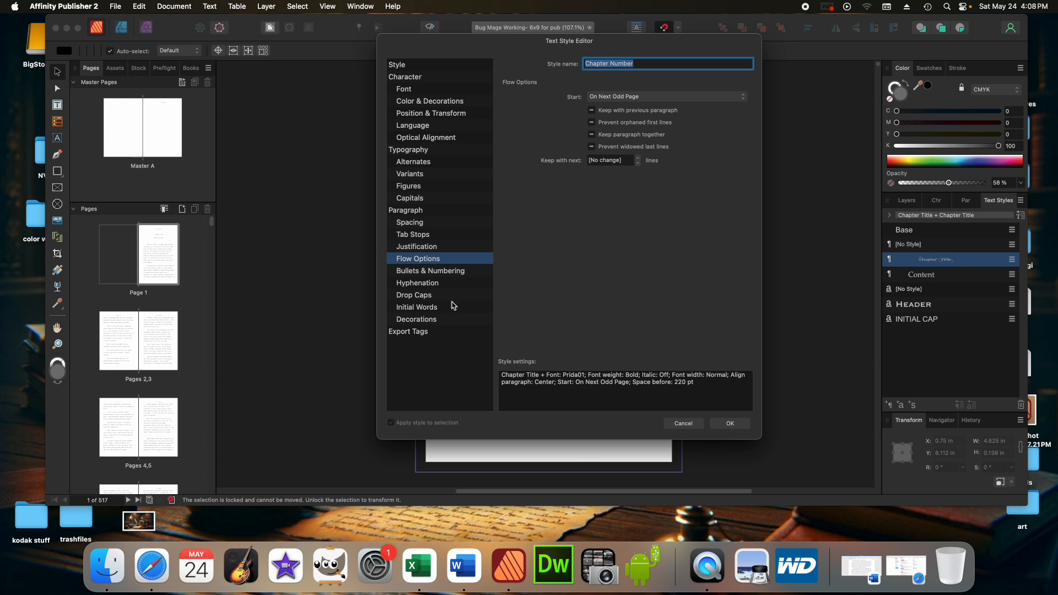
# Review the Chapter Number style's settings from bullets and numbering through export tags, and save the style.
pyautogui.click(427, 272)
pyautogui.click(422, 284)
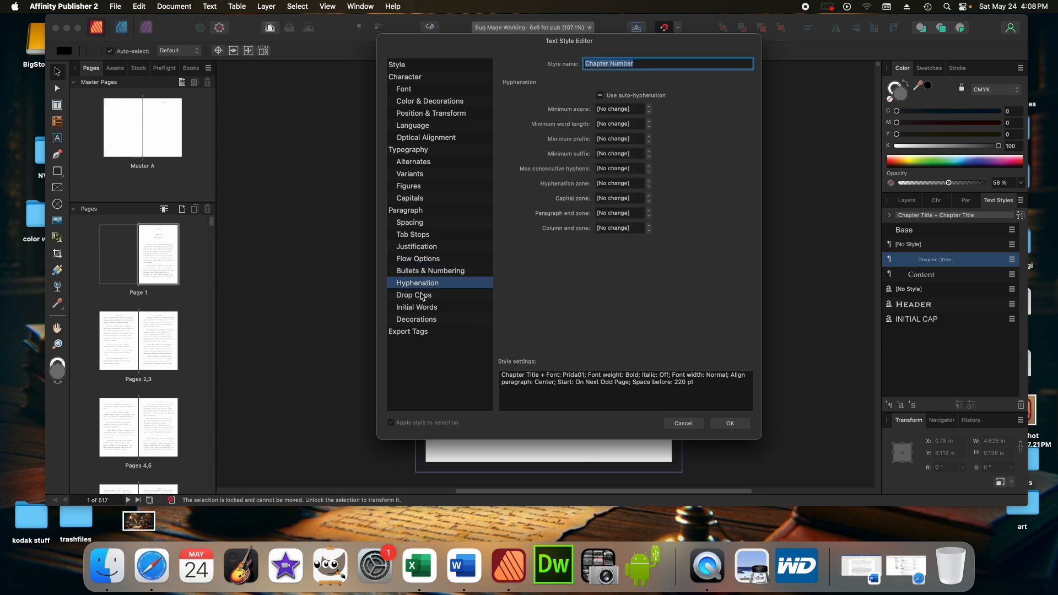
pyautogui.click(423, 298)
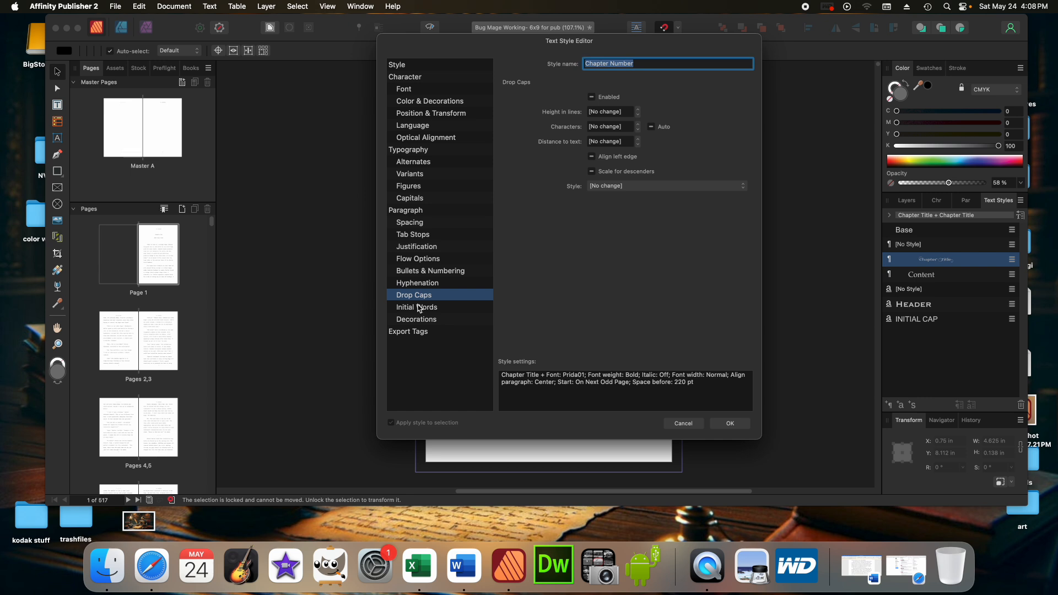
pyautogui.click(420, 309)
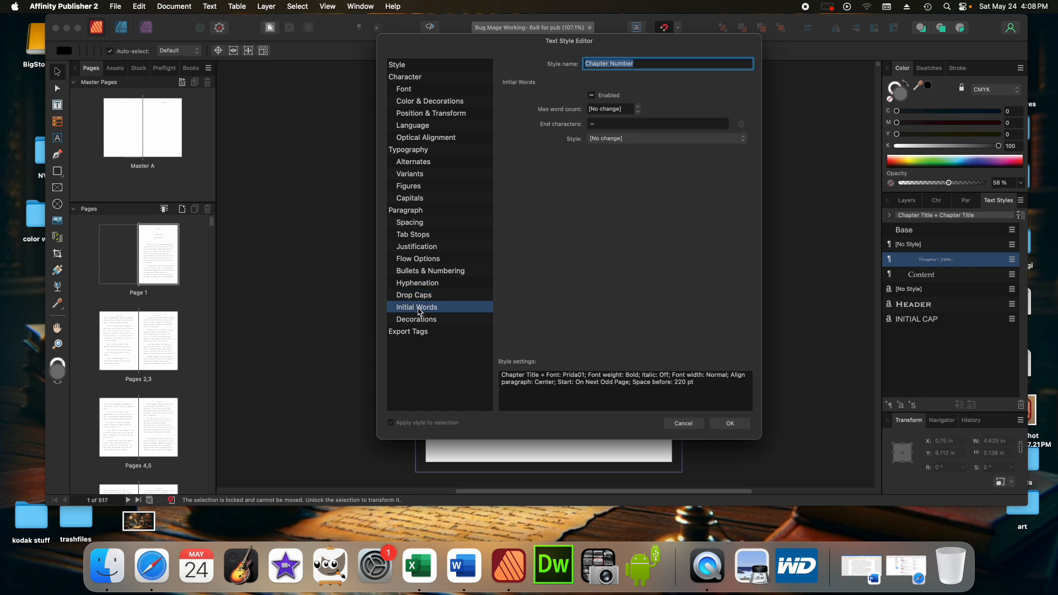
pyautogui.click(423, 320)
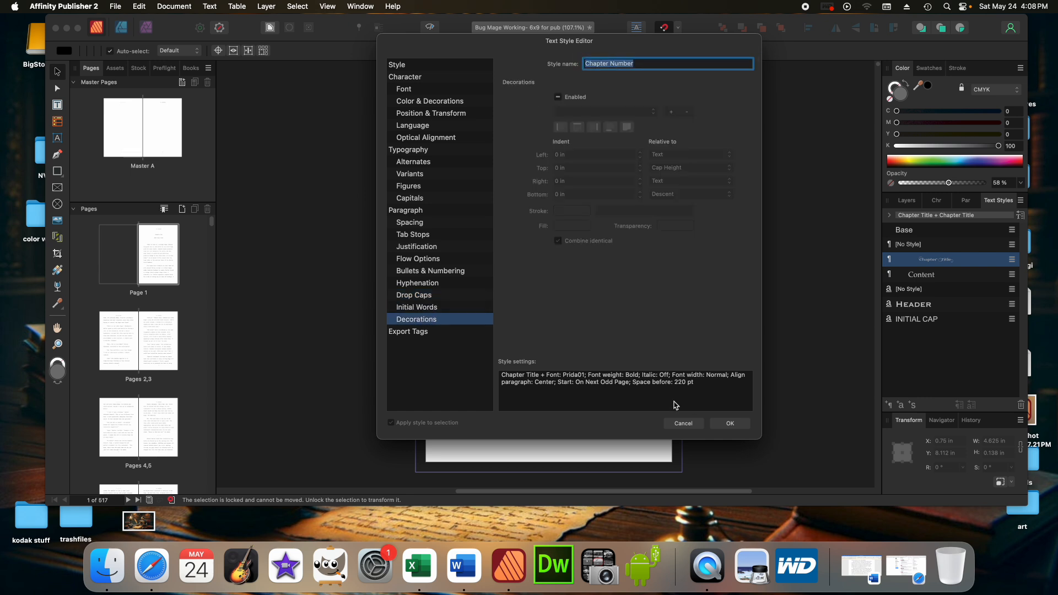
pyautogui.click(417, 334)
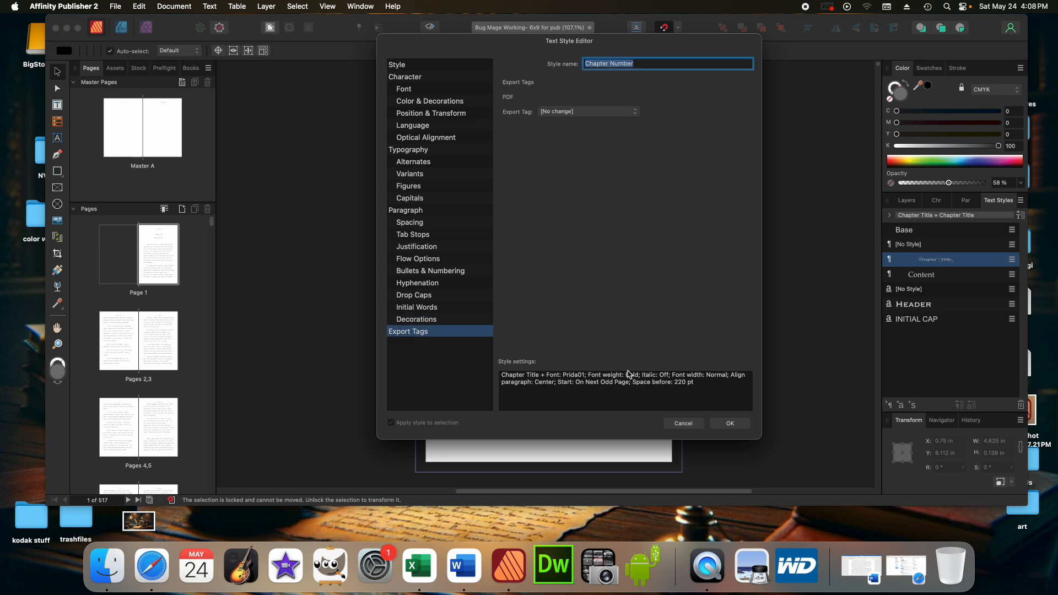
pyautogui.click(731, 424)
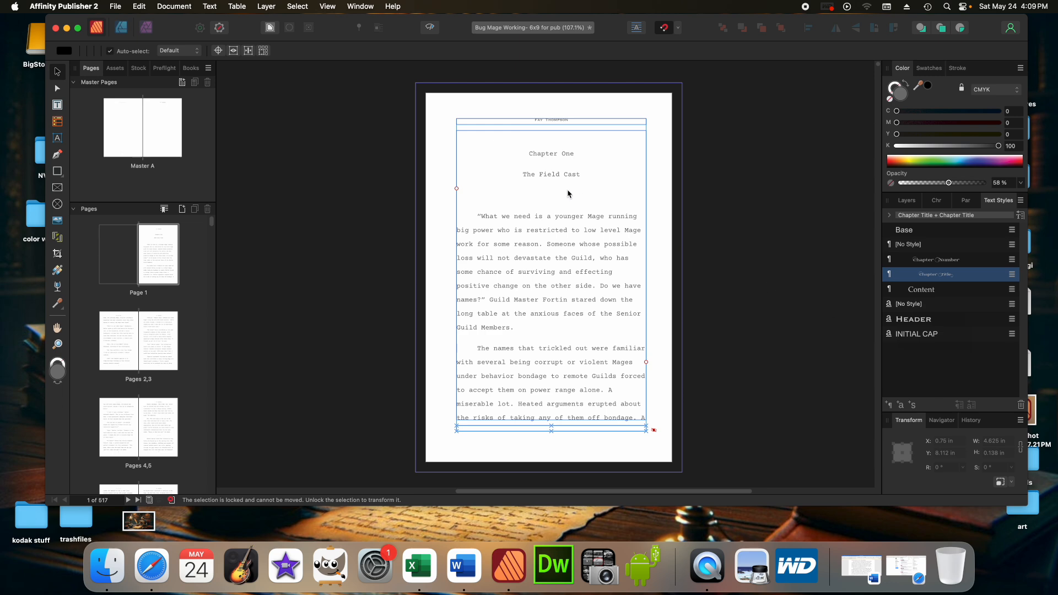
# Select the "Chapter One" heading on page 1 and apply the Chapter Number style to it.
pyautogui.click(524, 157)
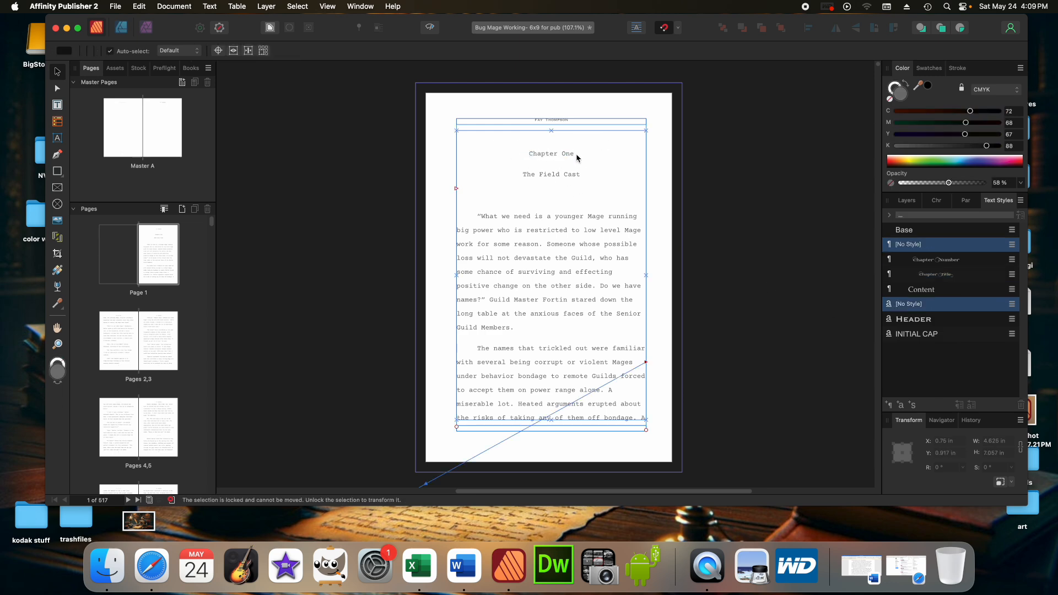
pyautogui.click(570, 157)
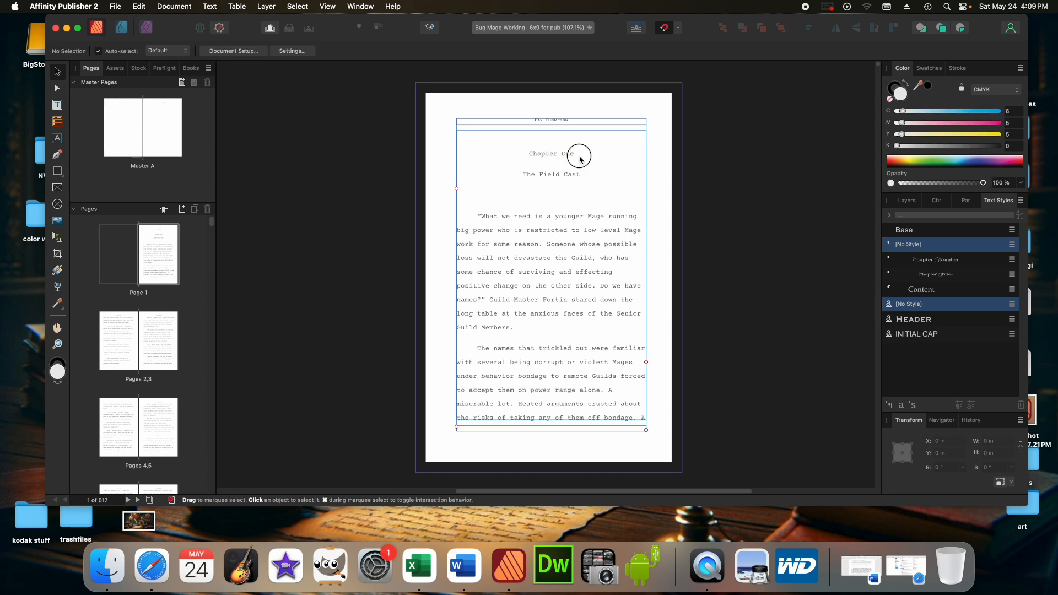
pyautogui.click(575, 155)
pyautogui.moveTo(576, 157); pyautogui.dragTo(503, 154)
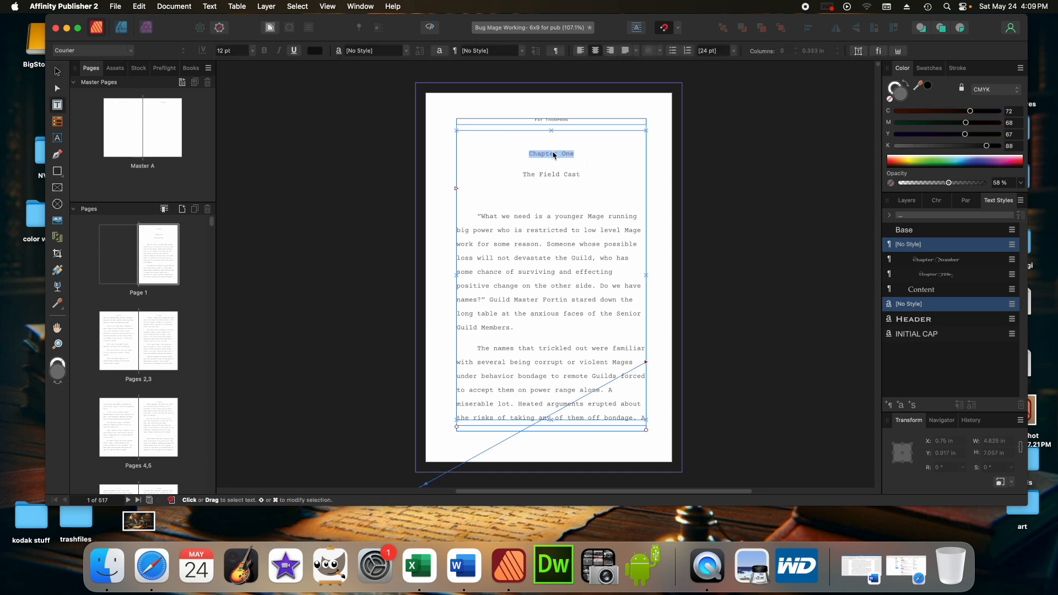
pyautogui.click(941, 261)
pyautogui.scroll(-10, 663, 314)
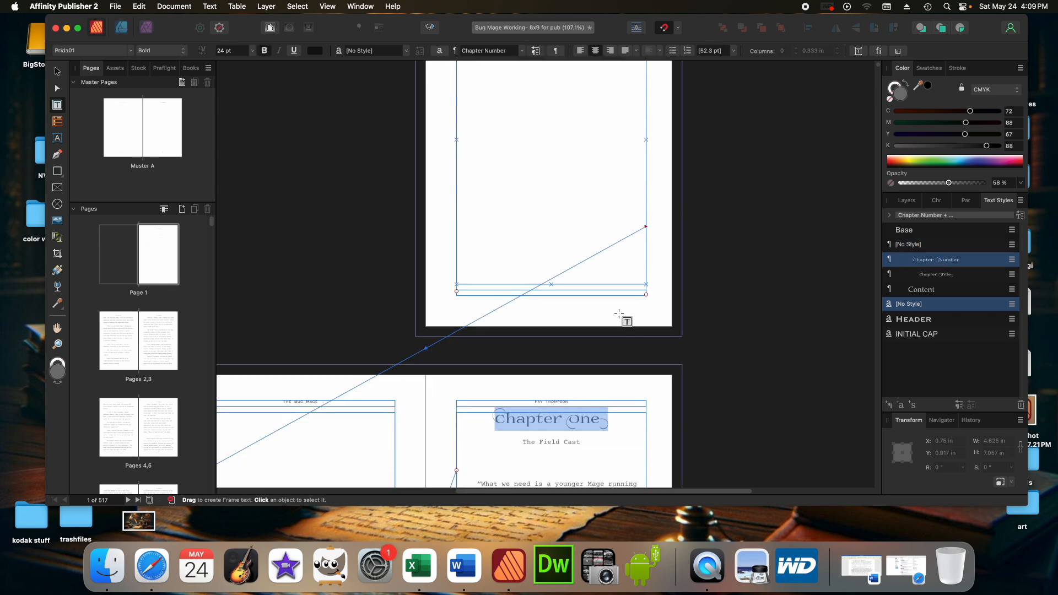
pyautogui.scroll(-3, 617, 317)
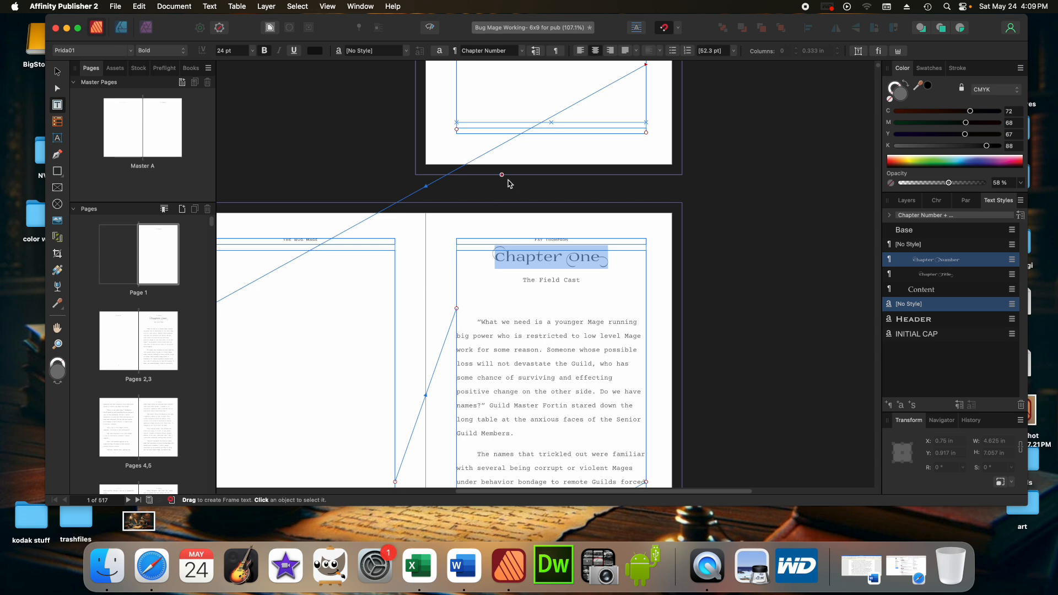
# Delete the blank lines in the empty text frame on page 1.
pyautogui.moveTo(394, 110); pyautogui.dragTo(472, 115)
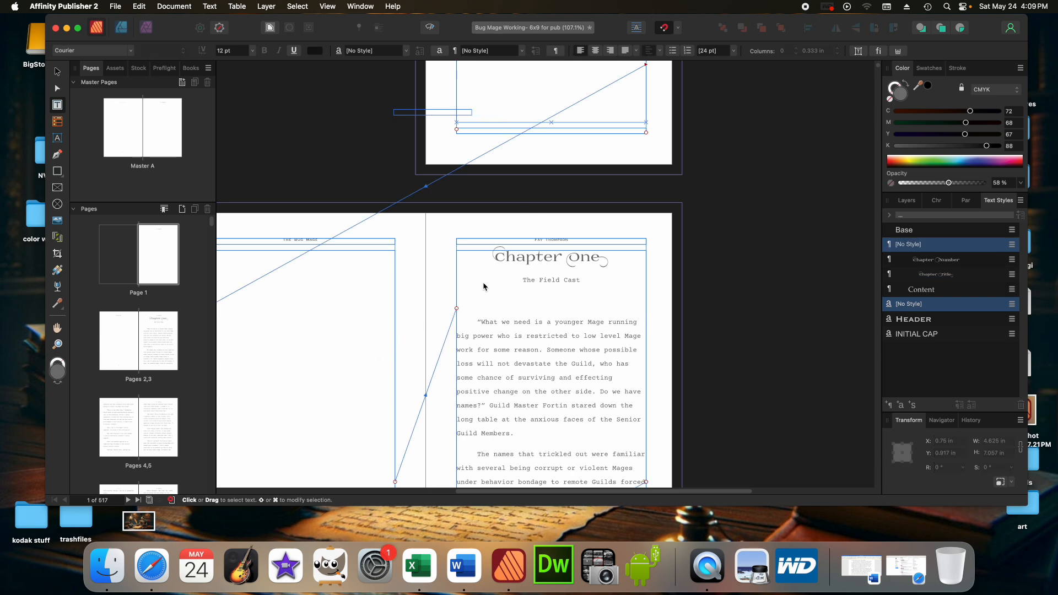
pyautogui.scroll(3, 543, 121)
pyautogui.scroll(-2, 545, 124)
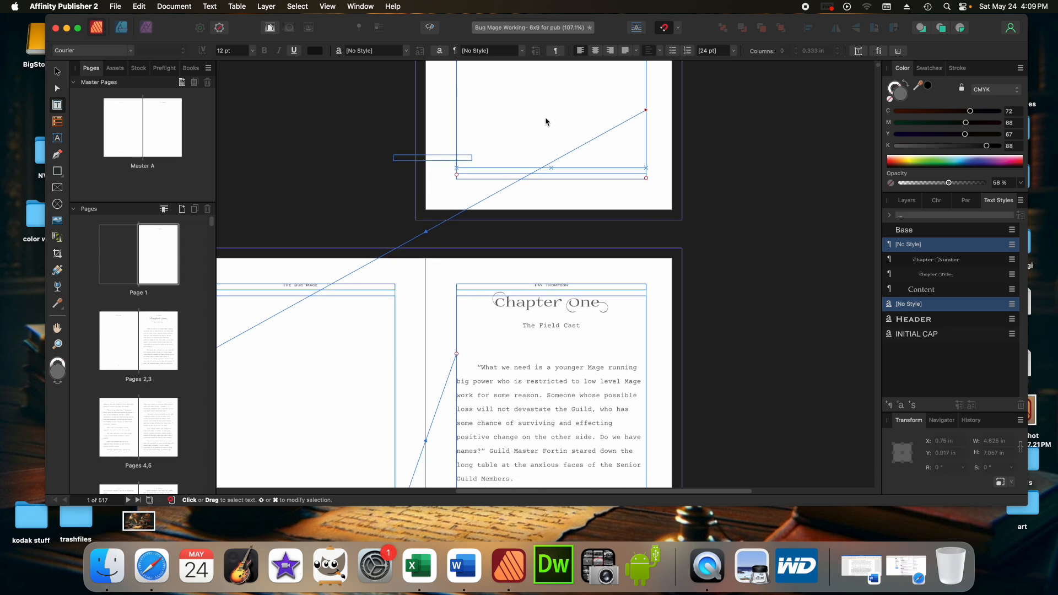
pyautogui.click(707, 490)
pyautogui.moveTo(707, 490); pyautogui.dragTo(650, 490)
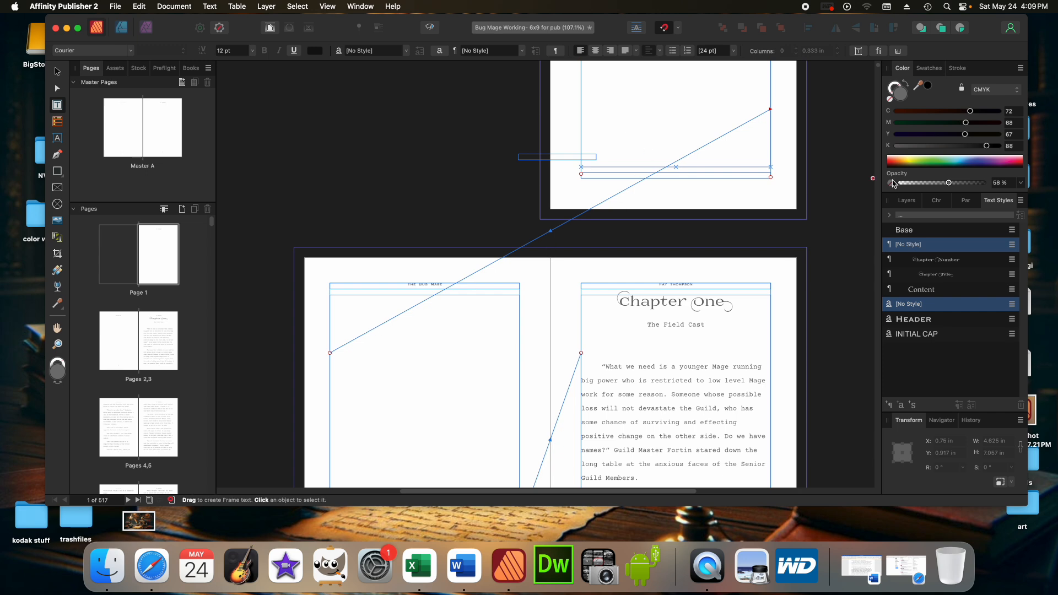
pyautogui.scroll(-5, 858, 182)
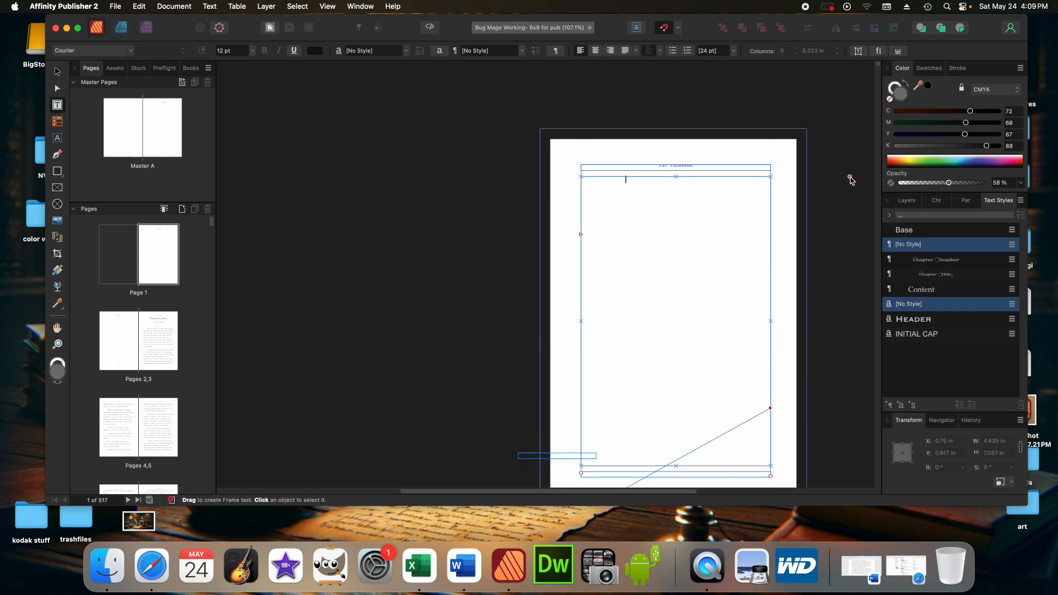
pyautogui.click(639, 243)
pyautogui.click(672, 204)
pyautogui.press('BackSpace')
pyautogui.press('BackSpace')
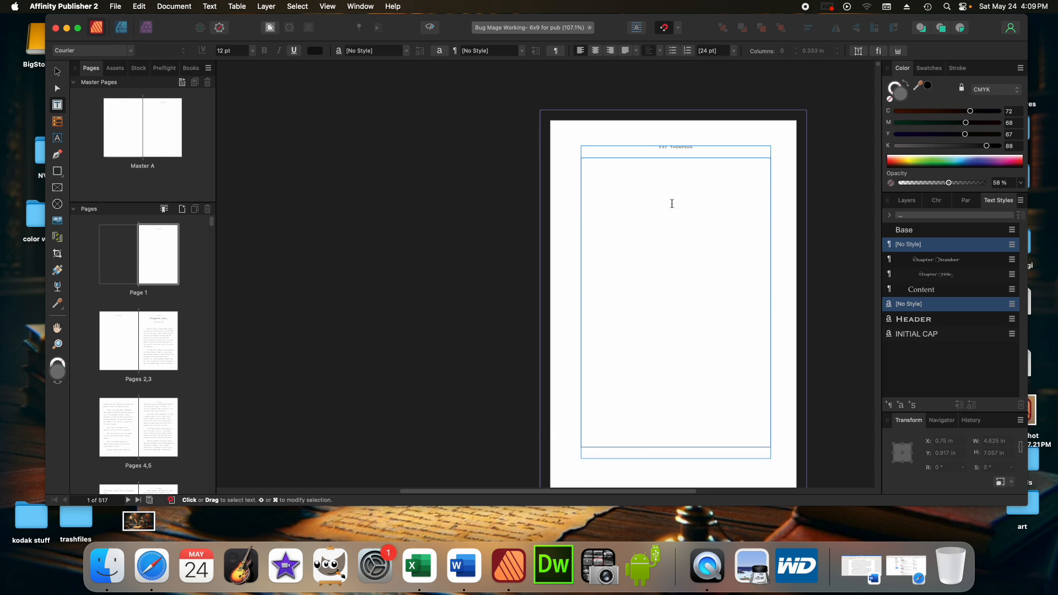
pyautogui.press('Escape')
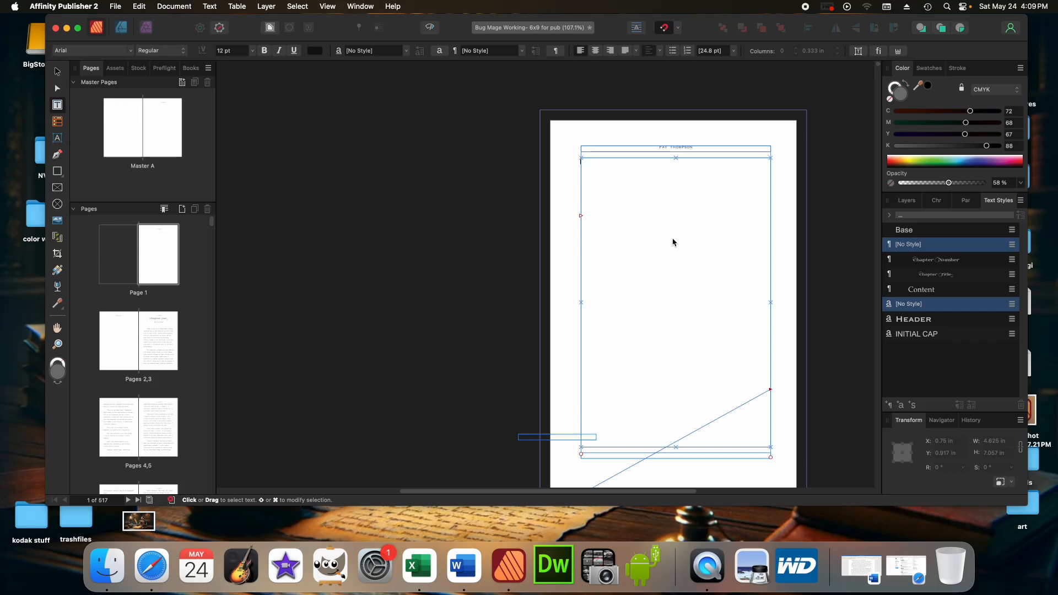
# Remove the empty space before the "Chapter One" heading on page 3 so that it moves back to page 1.
pyautogui.scroll(-5, 669, 296)
pyautogui.click(447, 398)
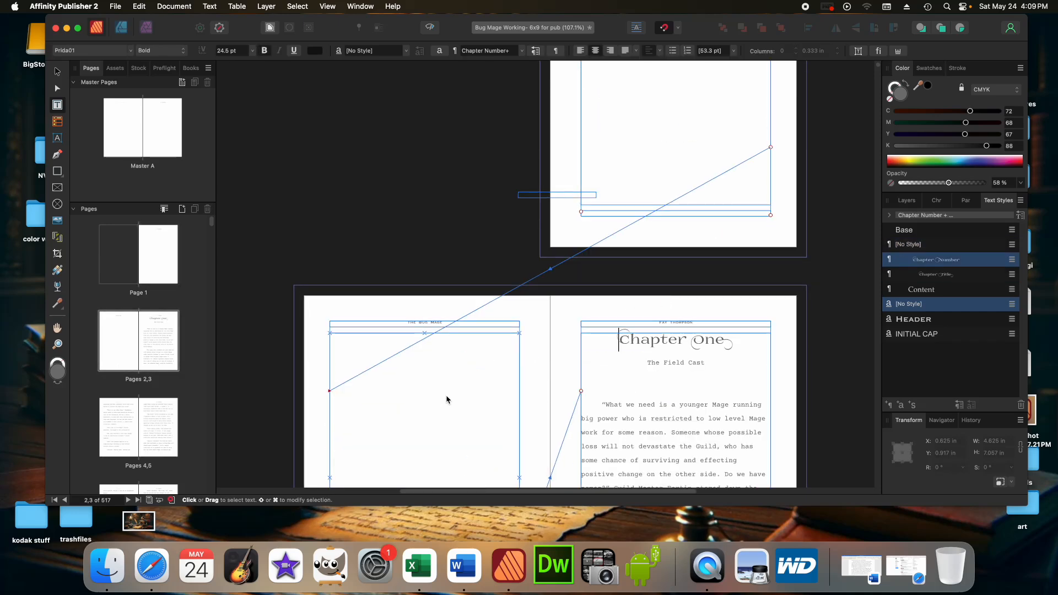
pyautogui.press('BackSpace')
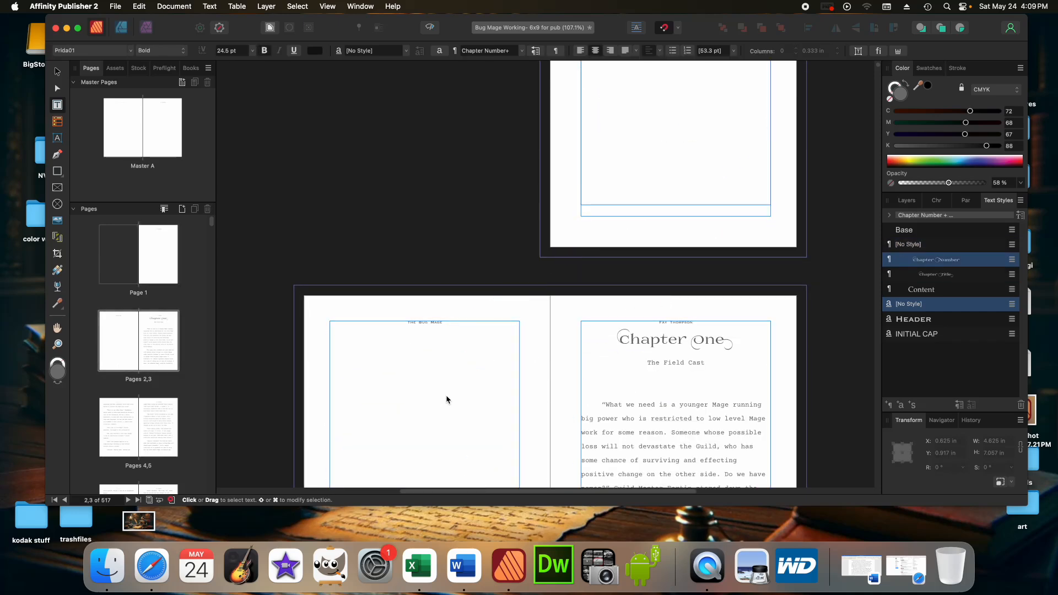
pyautogui.press('Escape')
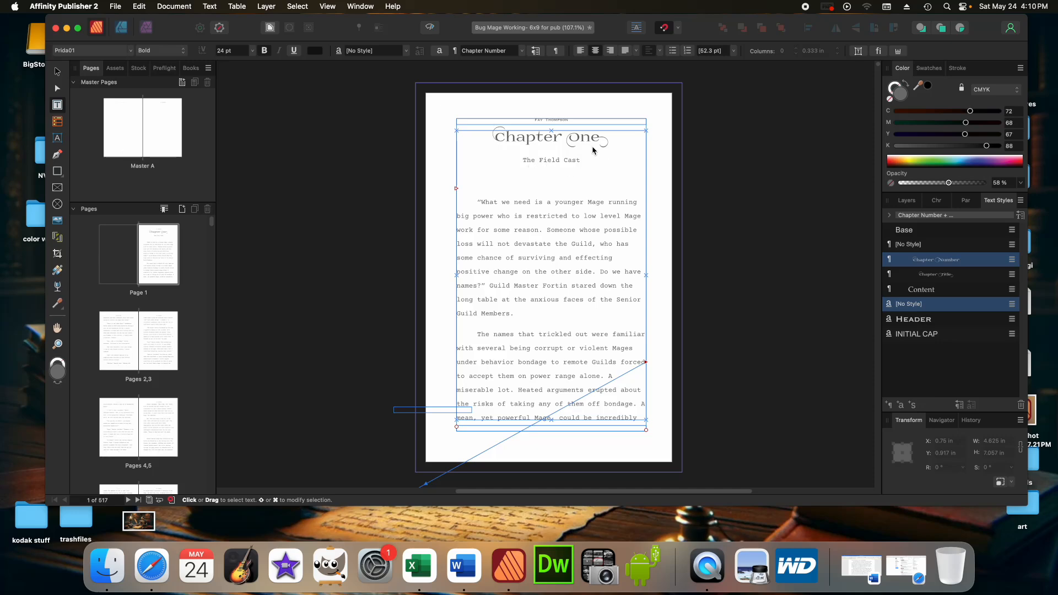
# Review the Chapter Number style's character position and paragraph spacing settings, and close the style editor.
pyautogui.doubleClick(956, 262)
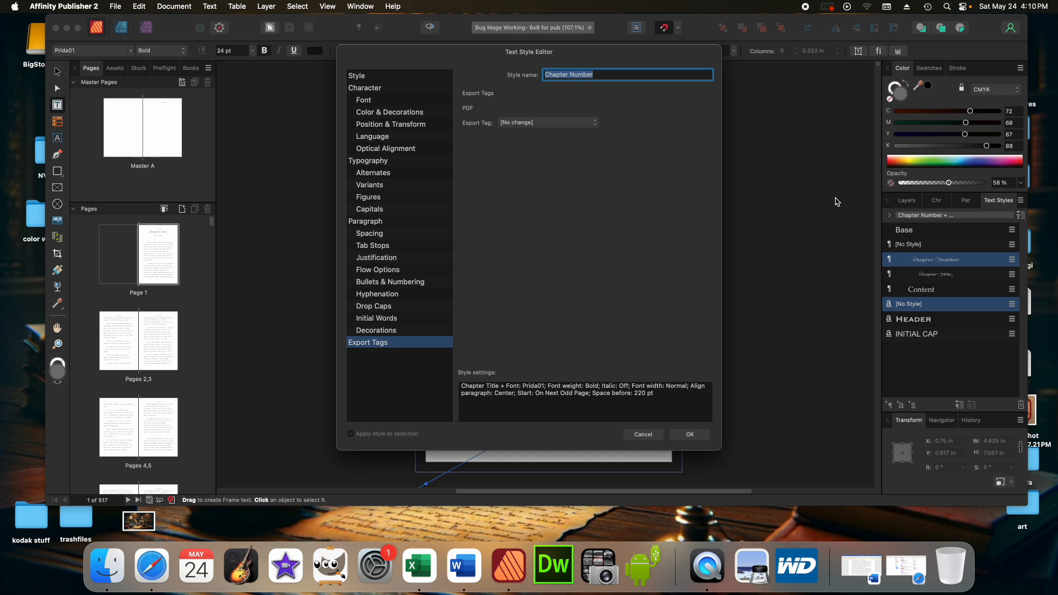
pyautogui.click(374, 129)
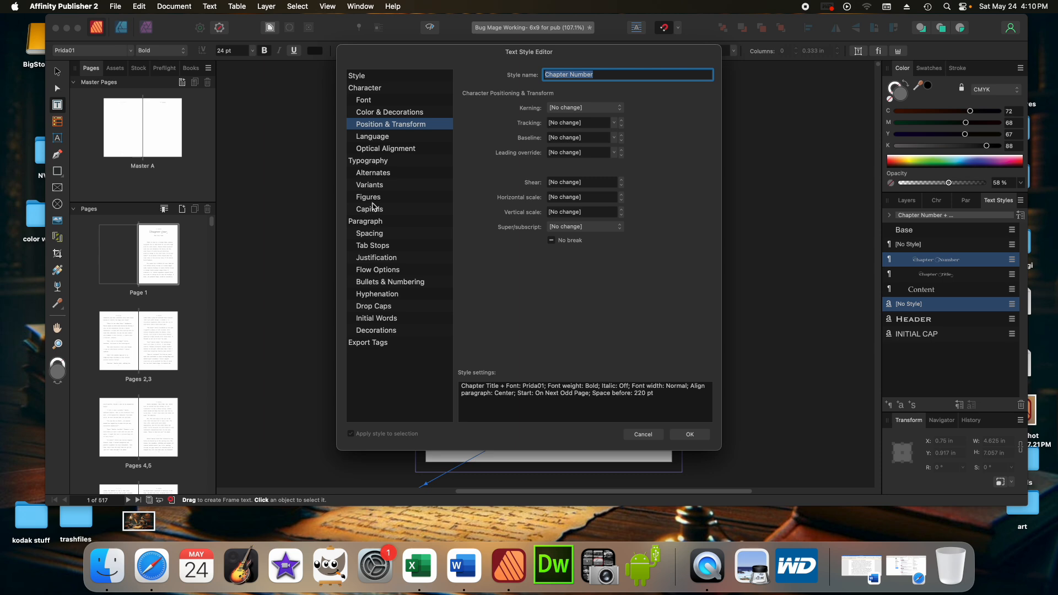
pyautogui.click(373, 236)
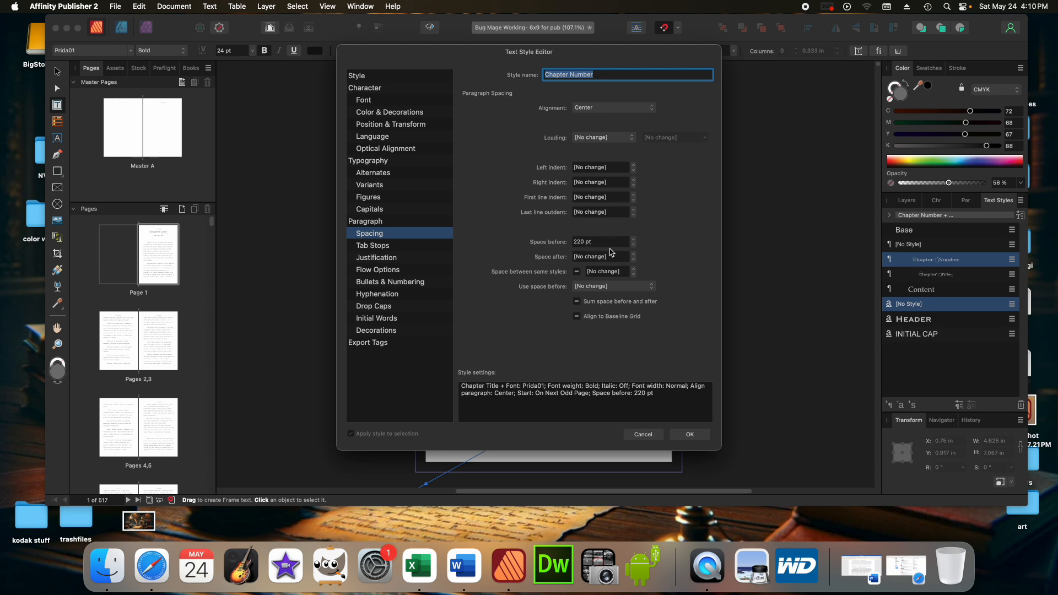
pyautogui.click(690, 435)
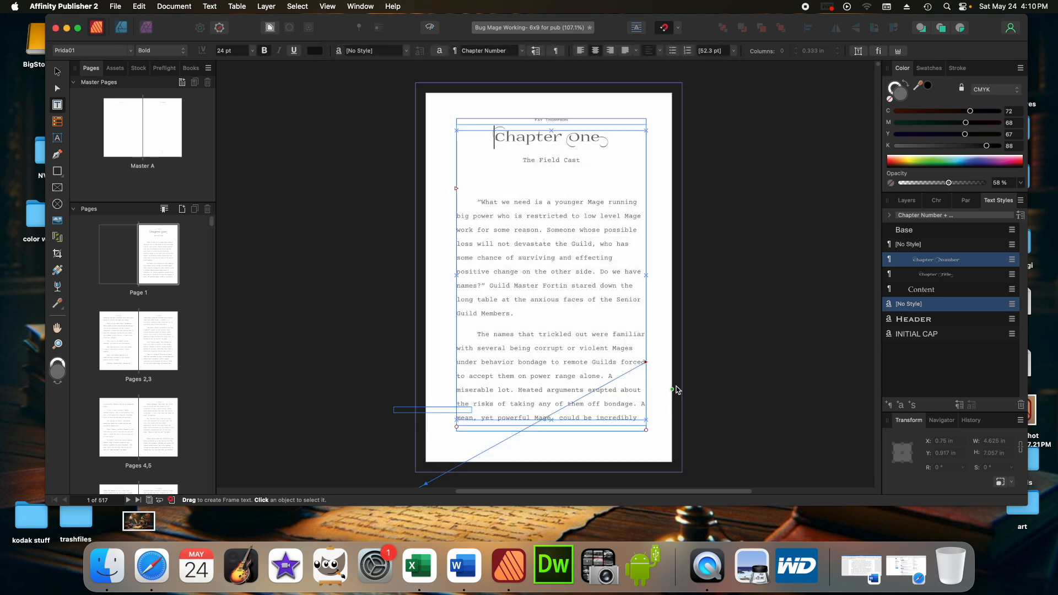
# Apply the Chapter Title style to "The Field Cast" on page 1.
pyautogui.click(529, 160)
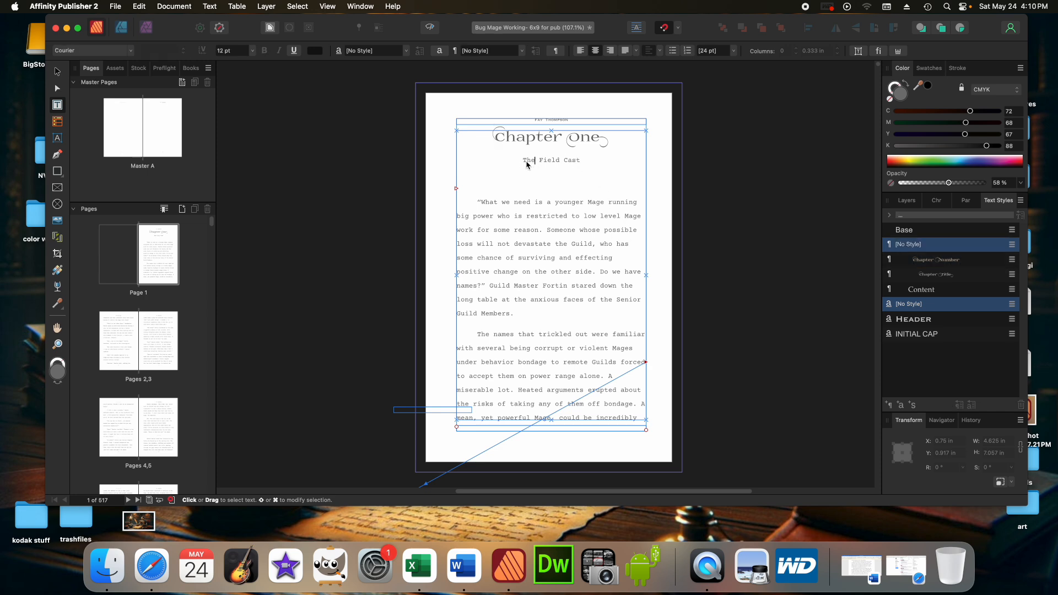
pyautogui.moveTo(521, 161); pyautogui.dragTo(583, 161)
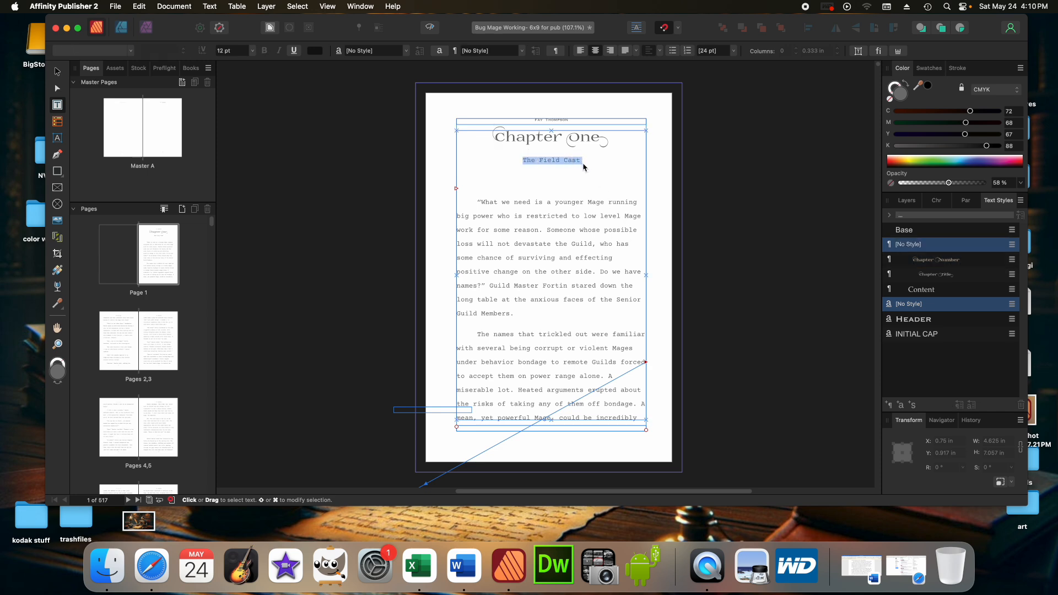
pyautogui.click(939, 278)
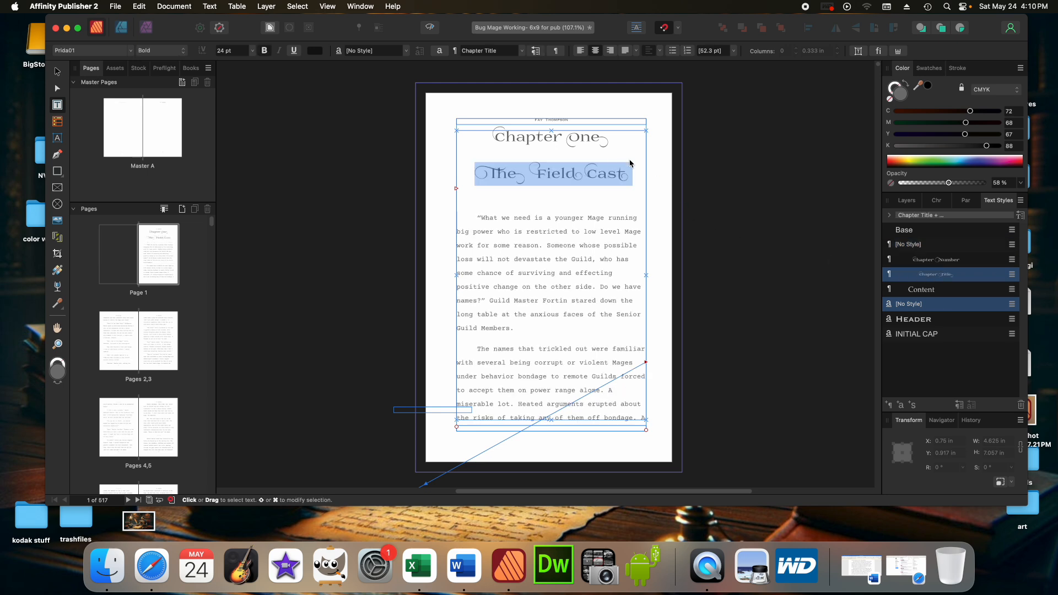
# Set the Chapter Number style's font size to 12 pt and save the style.
pyautogui.click(558, 139)
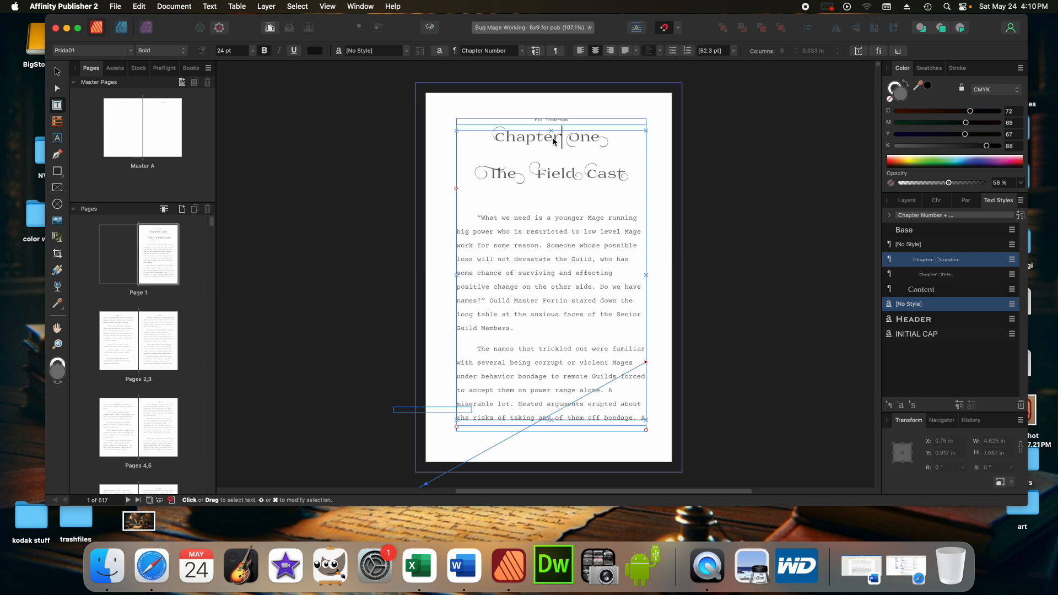
pyautogui.doubleClick(952, 260)
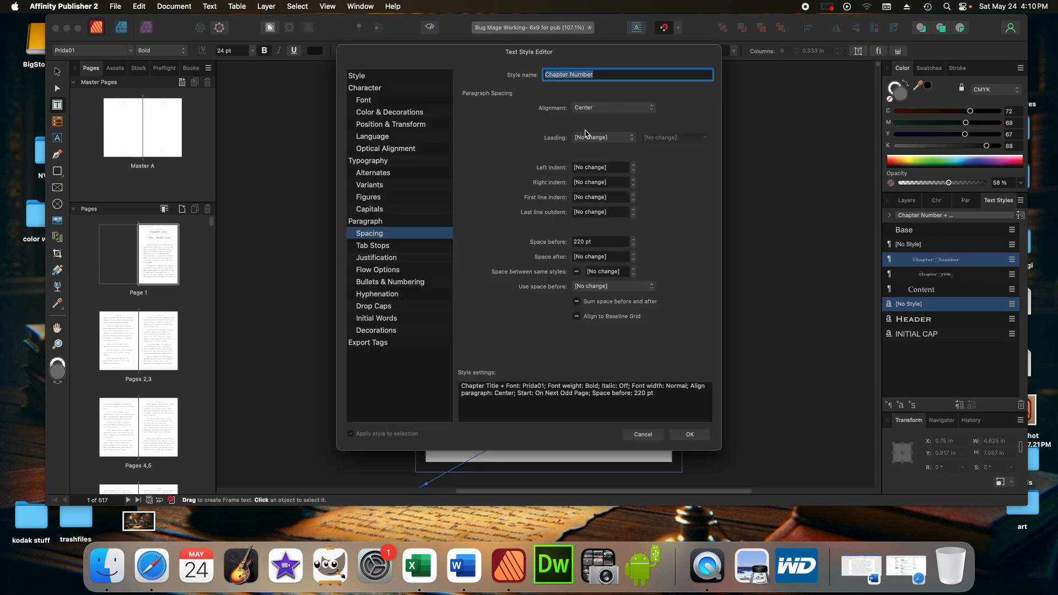
pyautogui.click(366, 99)
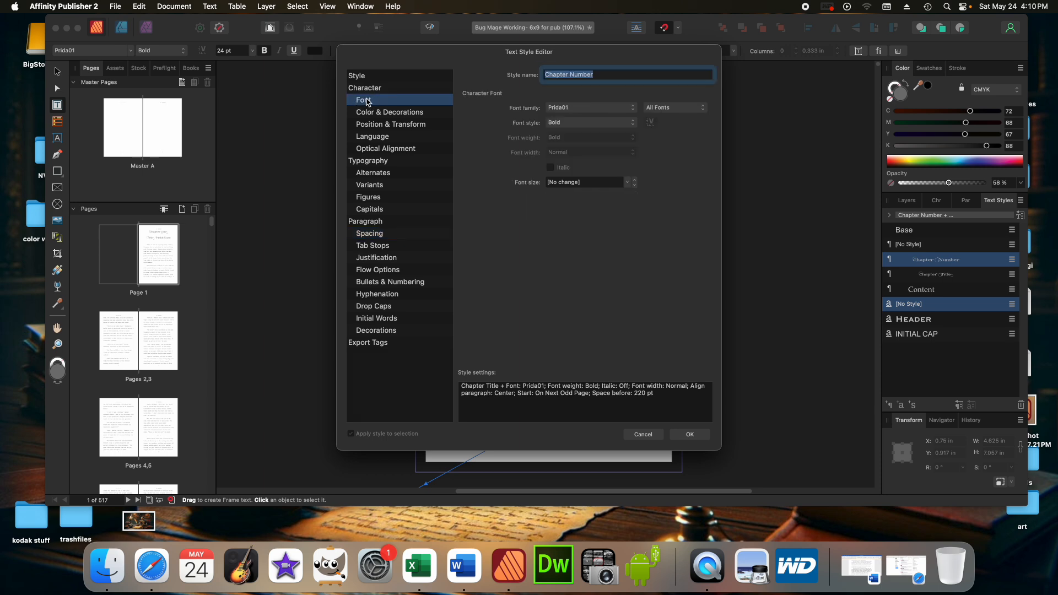
pyautogui.click(629, 184)
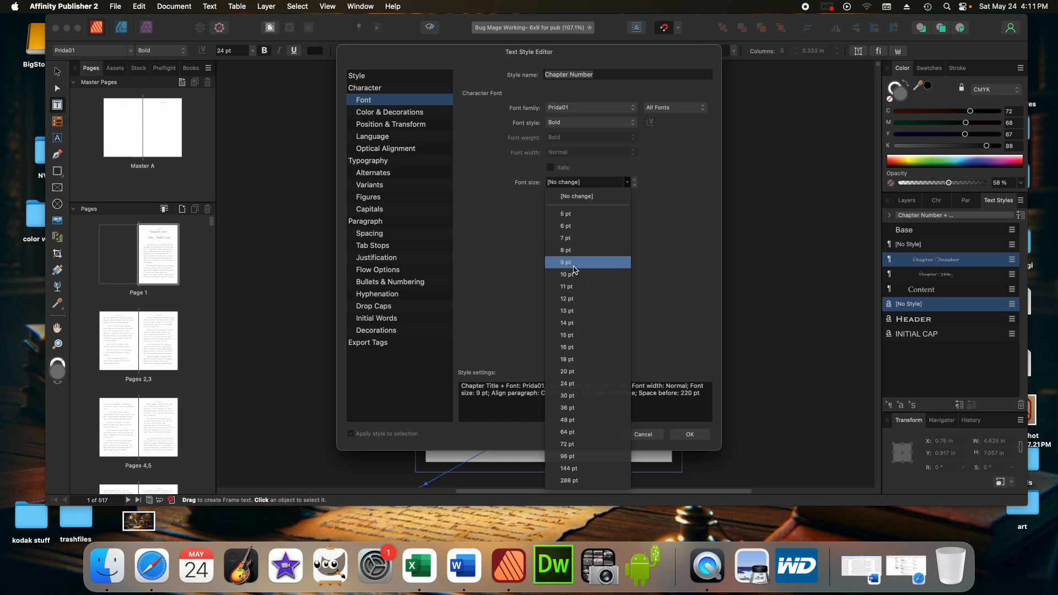
pyautogui.click(572, 298)
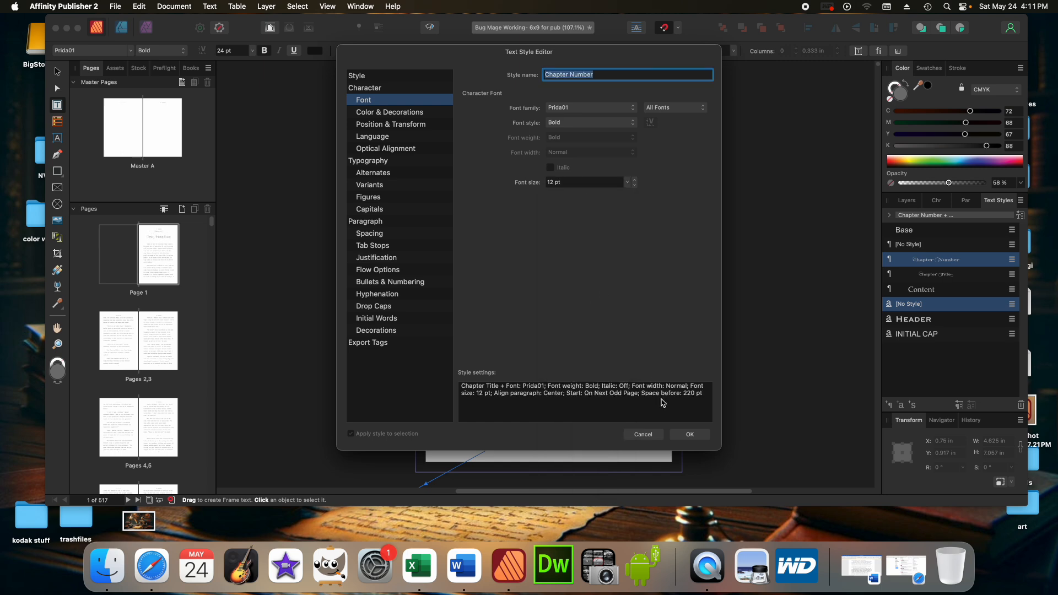
pyautogui.click(699, 437)
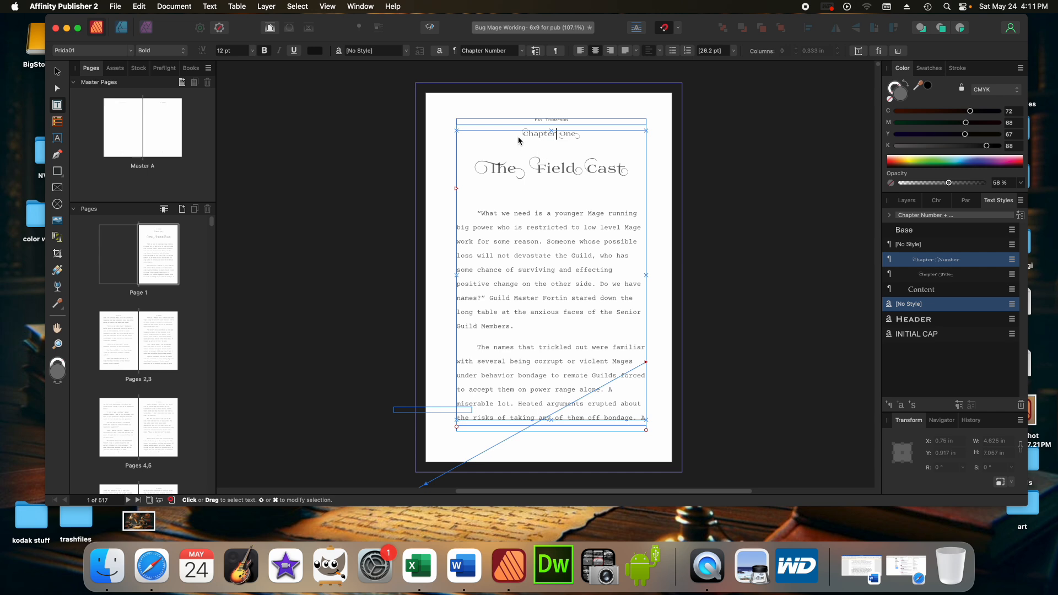
# Check the Chapter Number style's space before the paragraph against the "Chapter One" heading on page 1.
pyautogui.moveTo(521, 136); pyautogui.dragTo(588, 137)
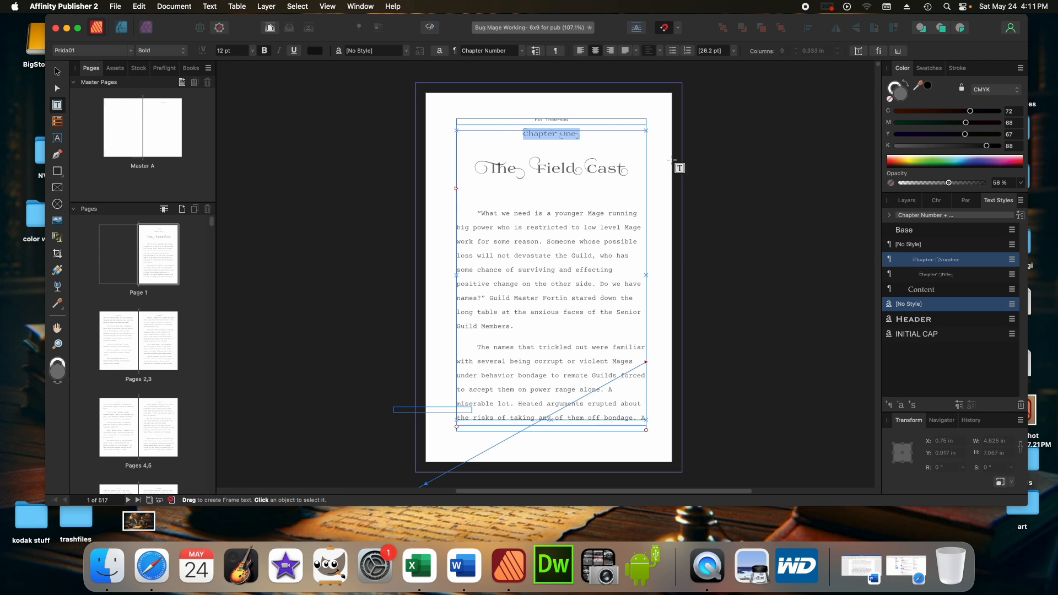
pyautogui.doubleClick(969, 259)
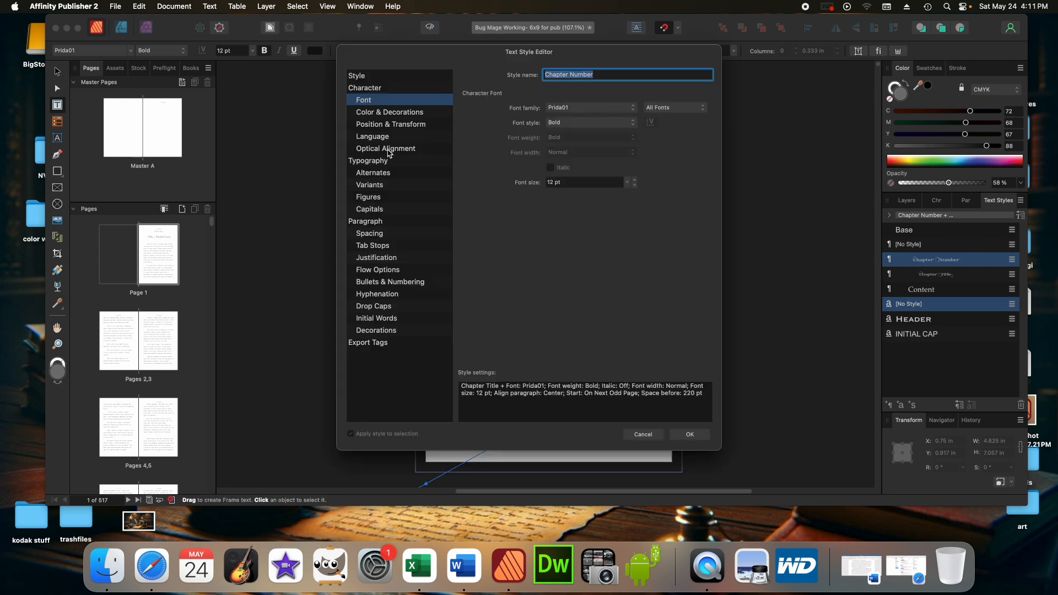
pyautogui.click(370, 235)
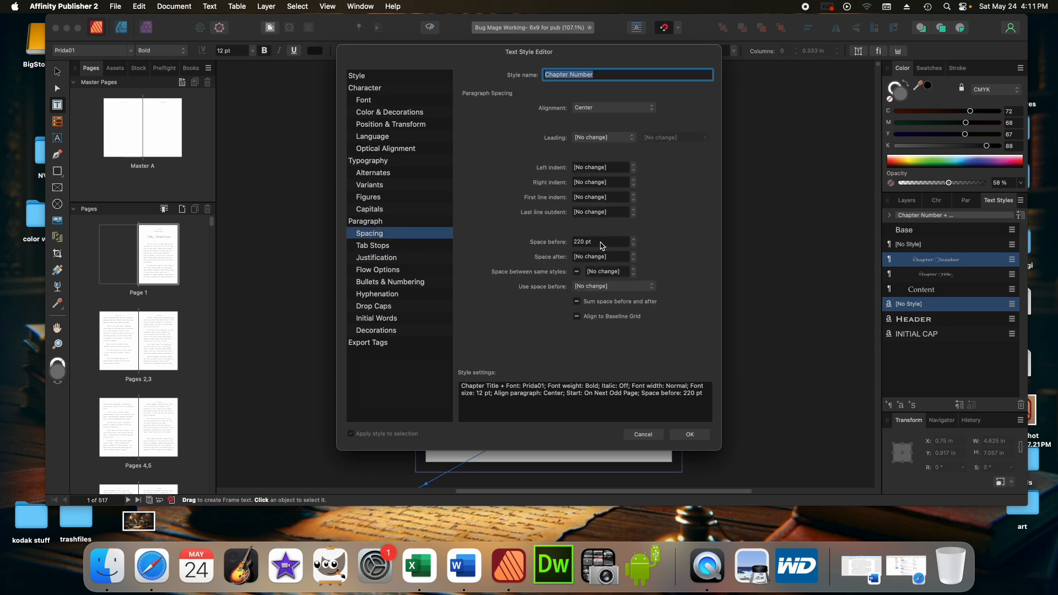
pyautogui.click(602, 242)
pyautogui.click(602, 246)
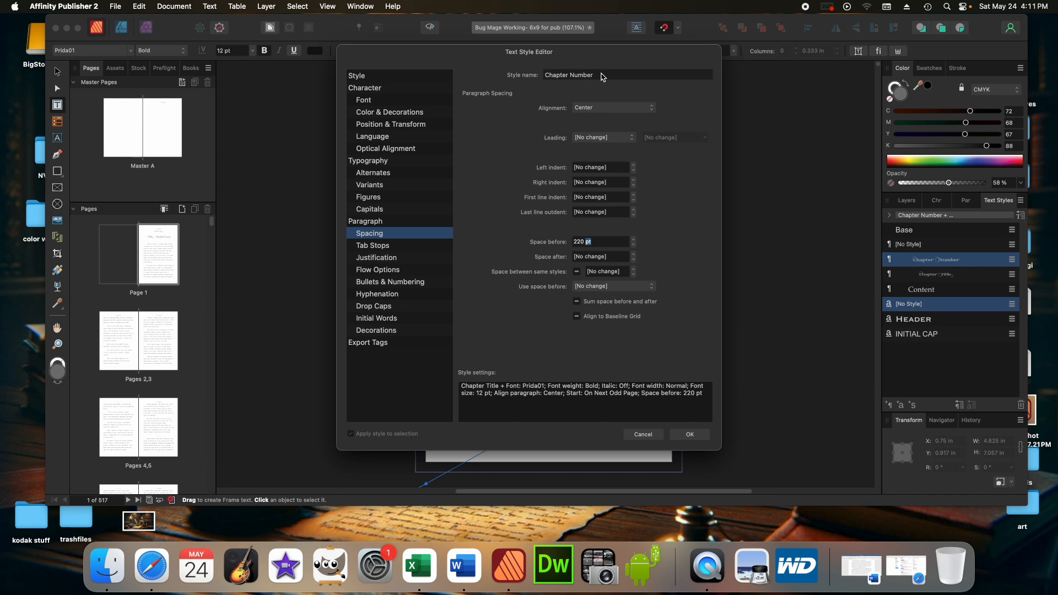
pyautogui.click(690, 436)
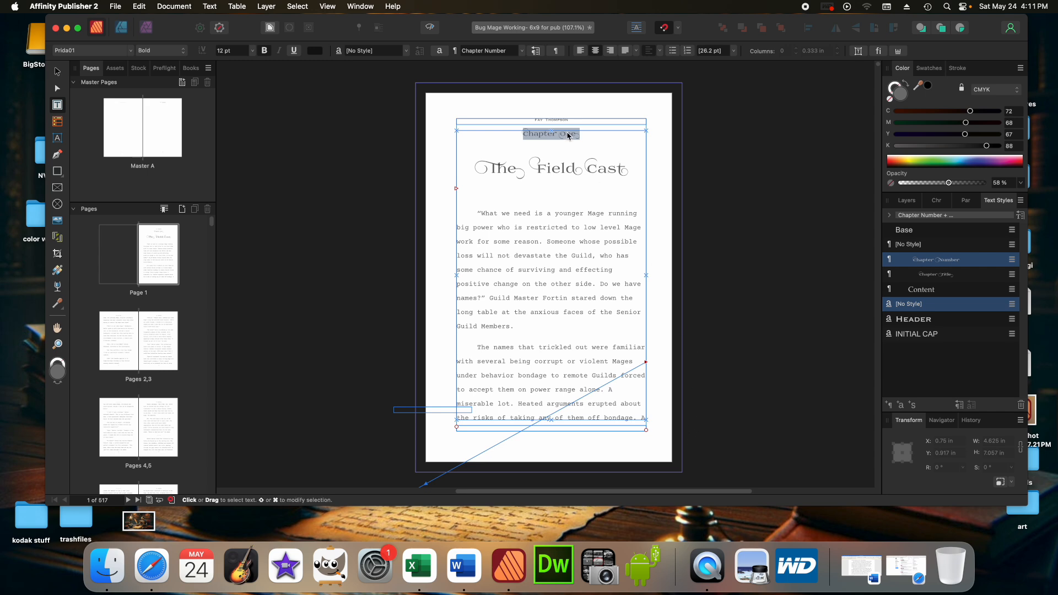
pyautogui.click(568, 136)
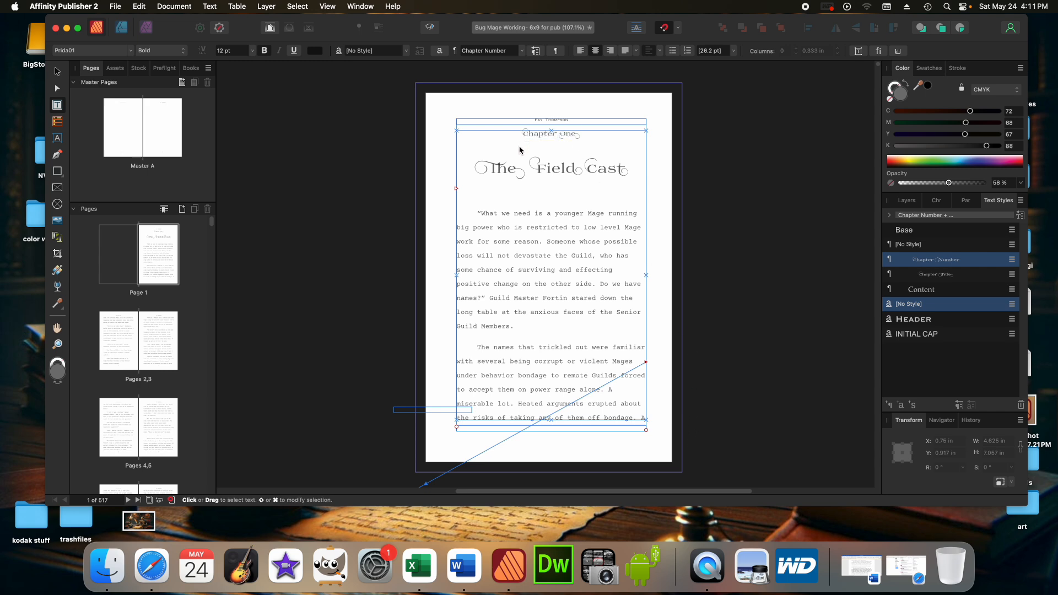
pyautogui.click(540, 170)
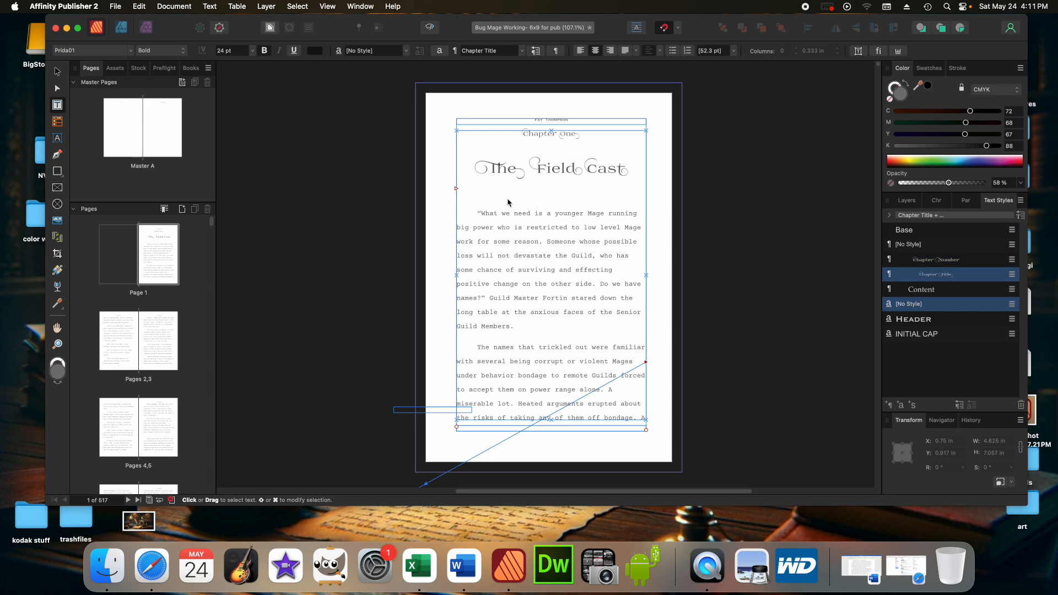
pyautogui.moveTo(461, 215); pyautogui.dragTo(627, 331)
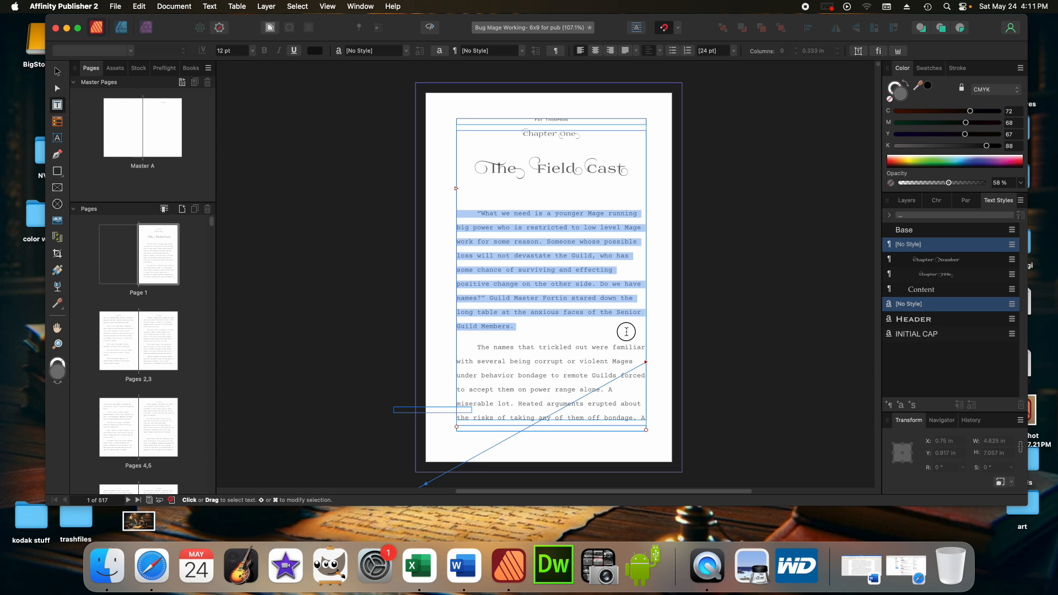
pyautogui.click(520, 184)
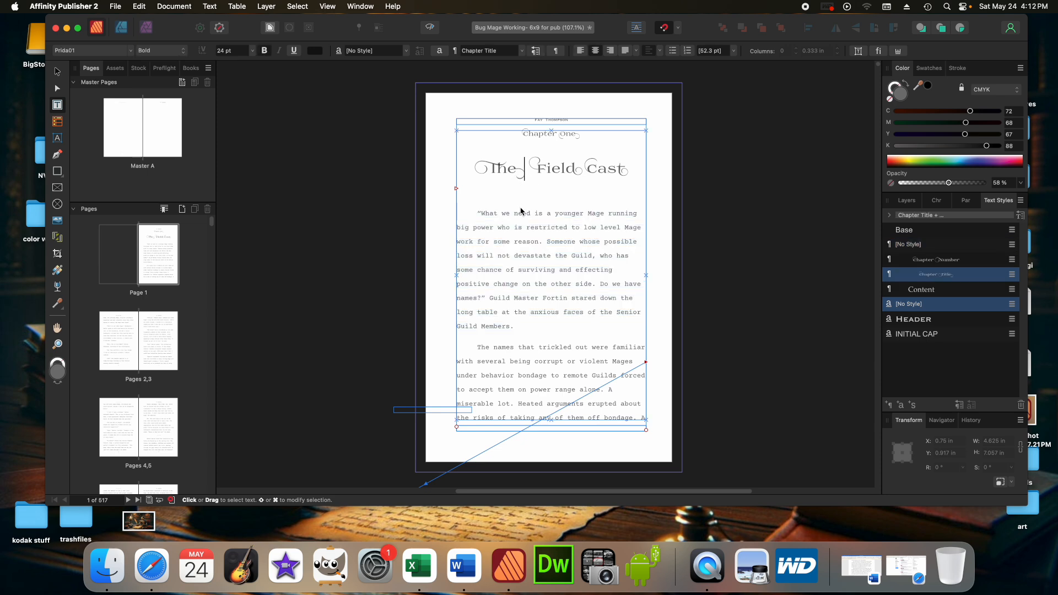
# Apply the Content style to Chapter One's body text, from "What we need" on page 1 up to the Chapter Two heading.
pyautogui.click(472, 214)
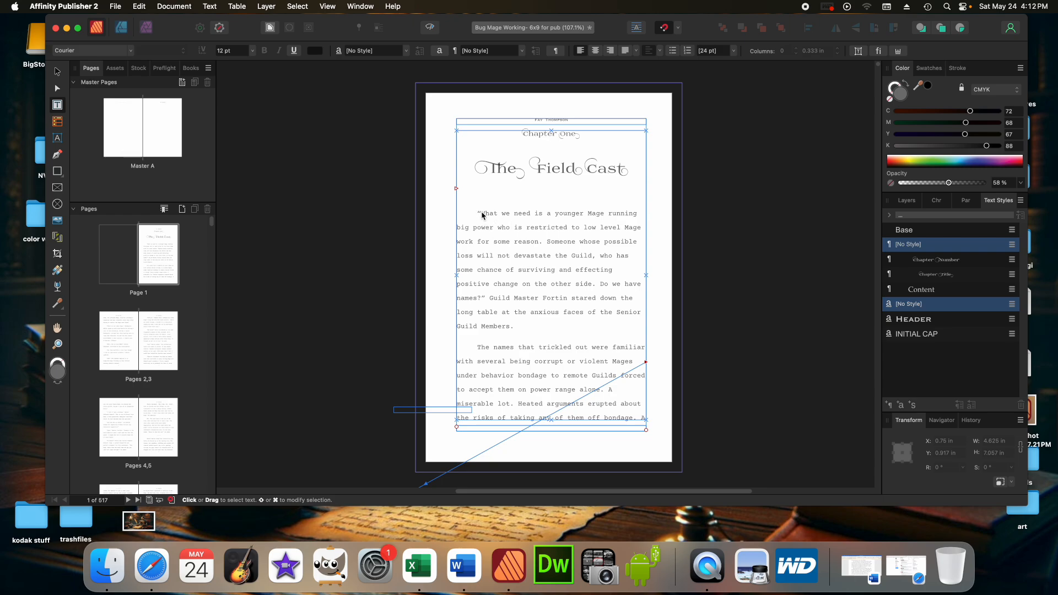
pyautogui.moveTo(471, 215); pyautogui.dragTo(660, 445)
pyautogui.moveTo(641, 488); pyautogui.dragTo(580, 440)
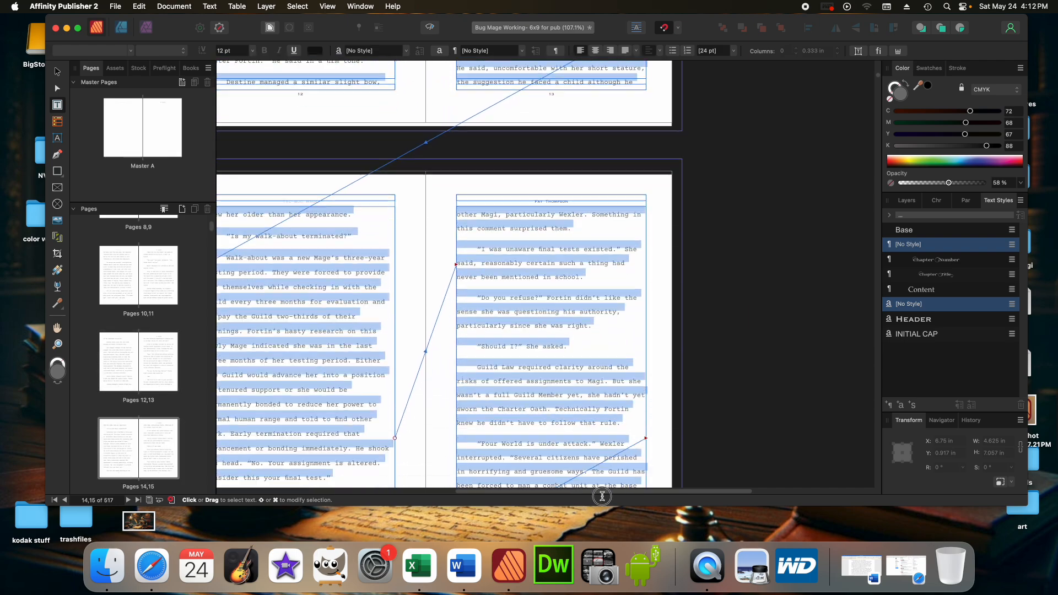
pyautogui.moveTo(601, 491); pyautogui.dragTo(587, 454)
pyautogui.moveTo(602, 499); pyautogui.dragTo(388, 224)
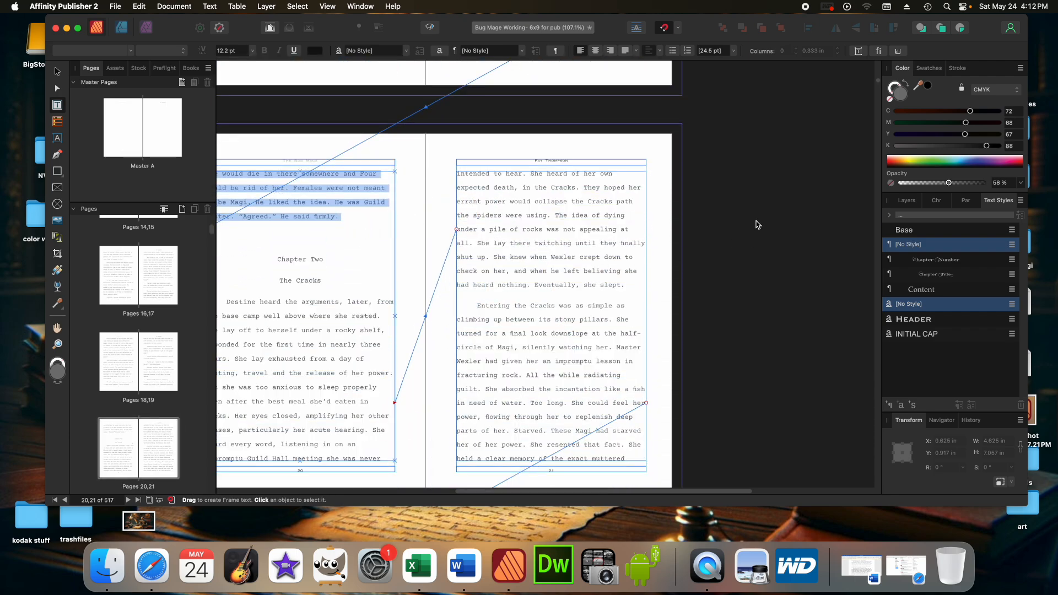
pyautogui.scroll(15, 763, 214)
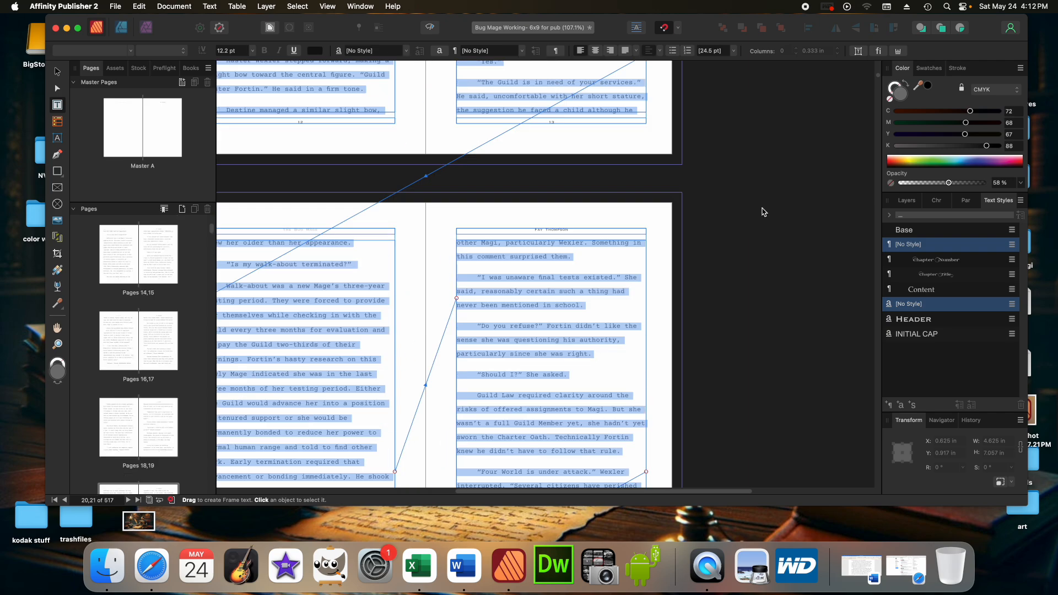
pyautogui.scroll(15, 763, 211)
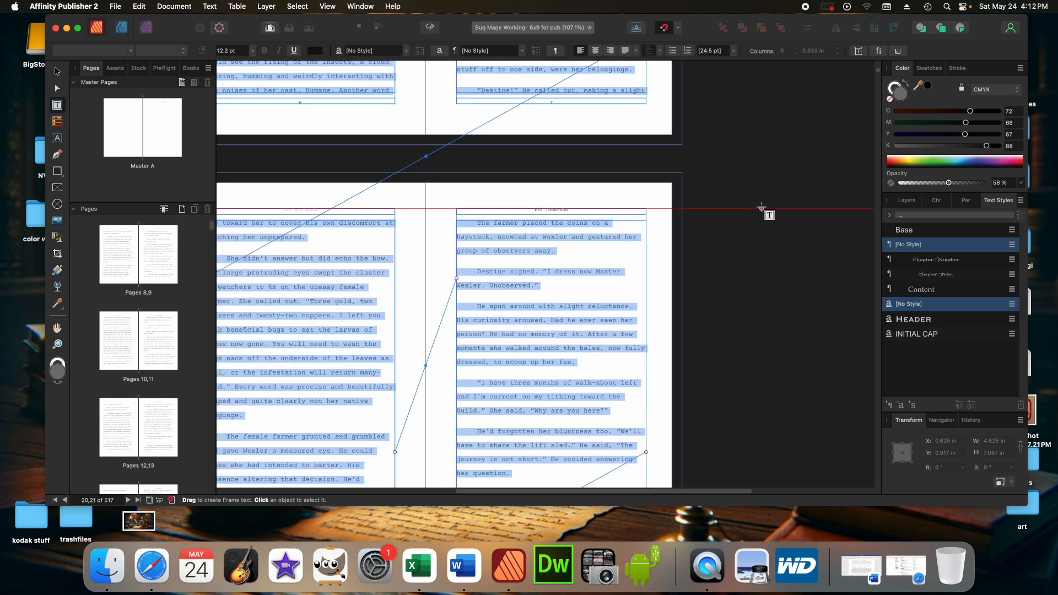
pyautogui.scroll(12, 763, 210)
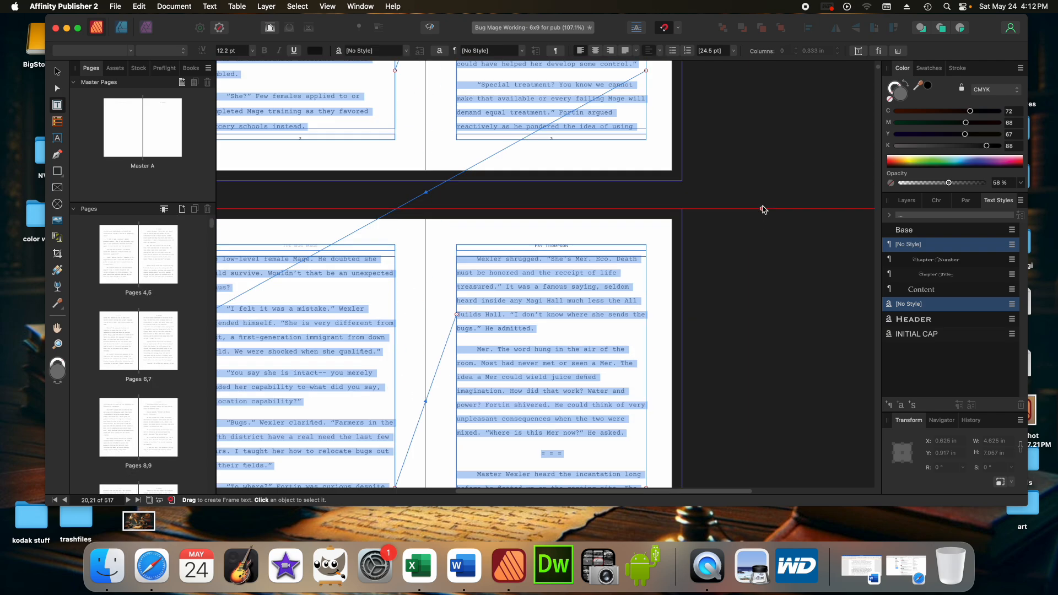
pyautogui.scroll(-5, 762, 208)
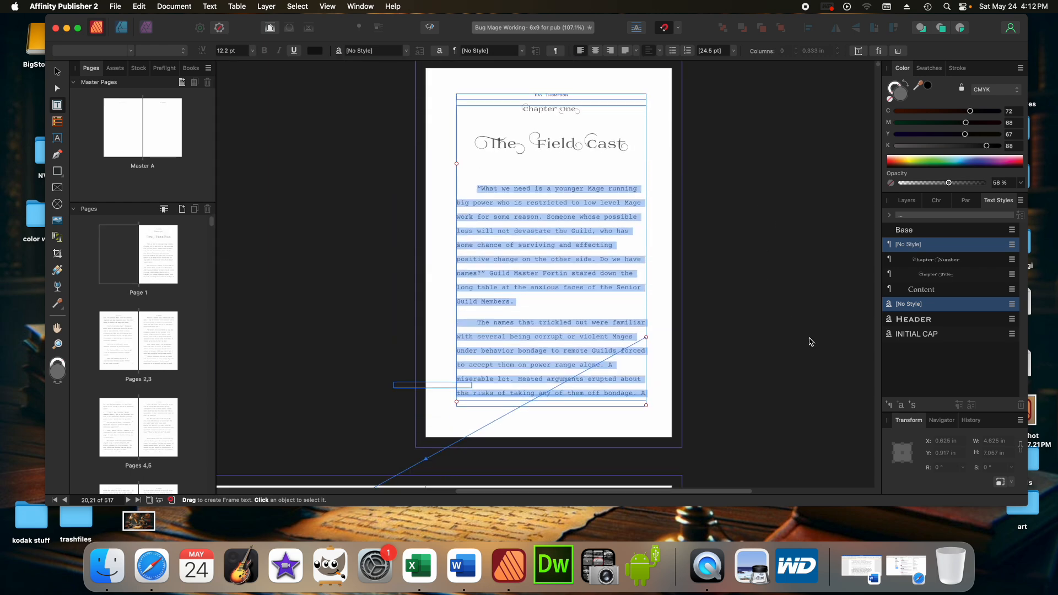
pyautogui.click(933, 292)
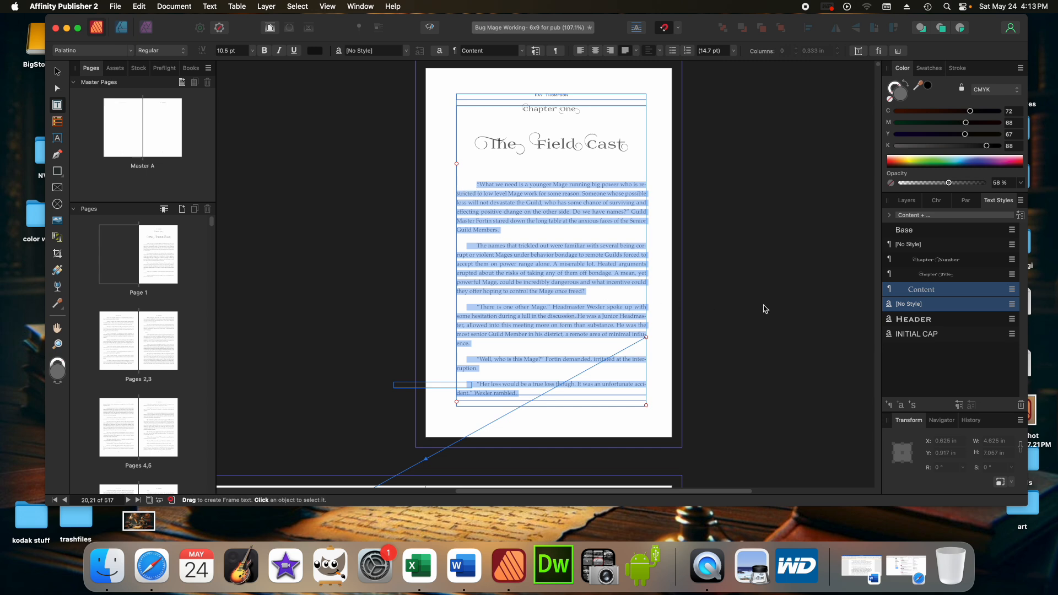
pyautogui.click(649, 251)
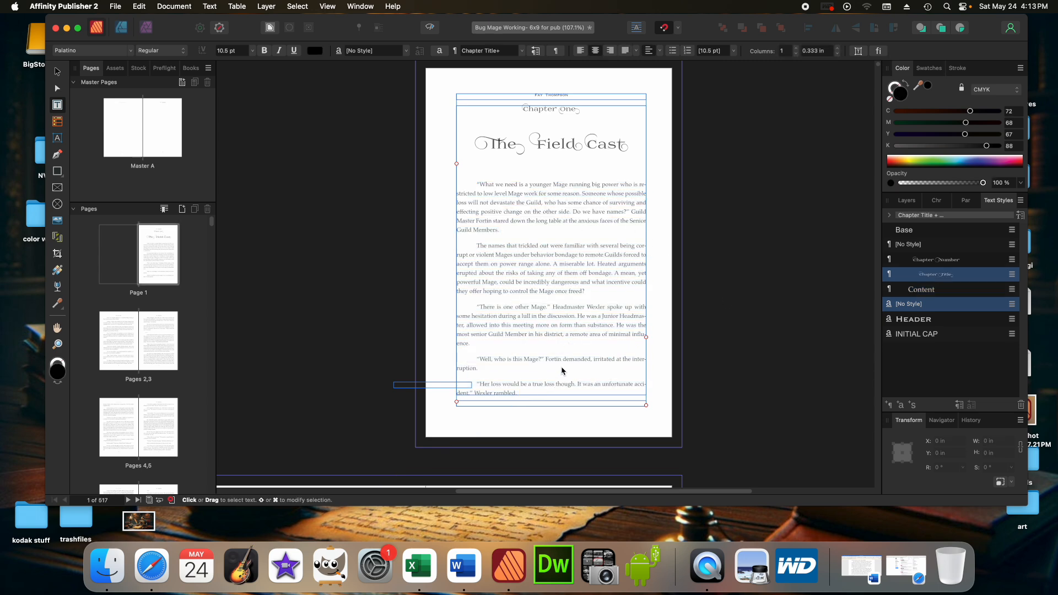
# Set the Content style's space after paragraphs to 0 pt and save the style.
pyautogui.click(505, 383)
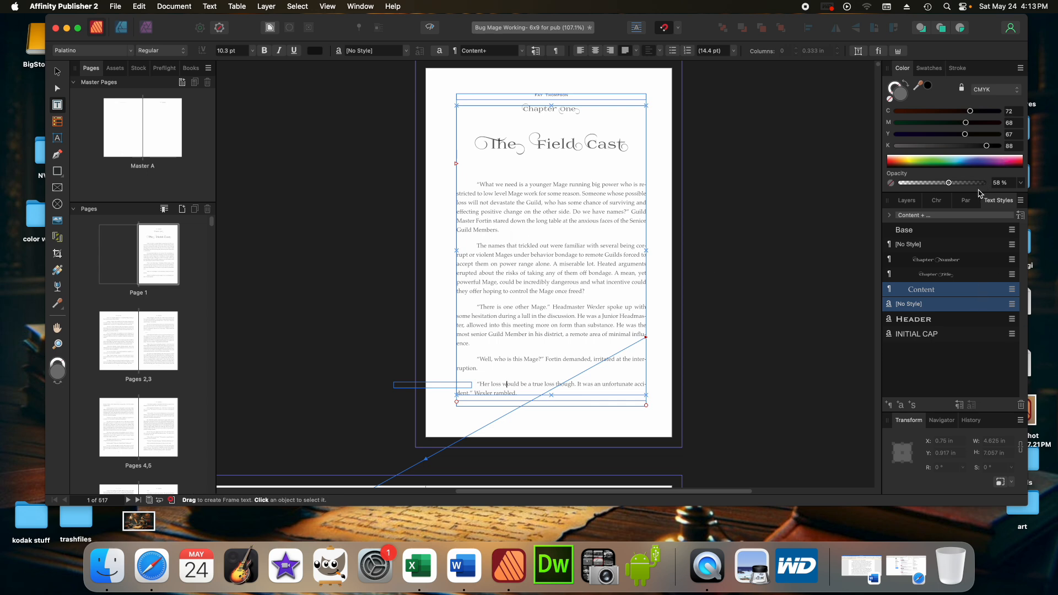
pyautogui.doubleClick(950, 290)
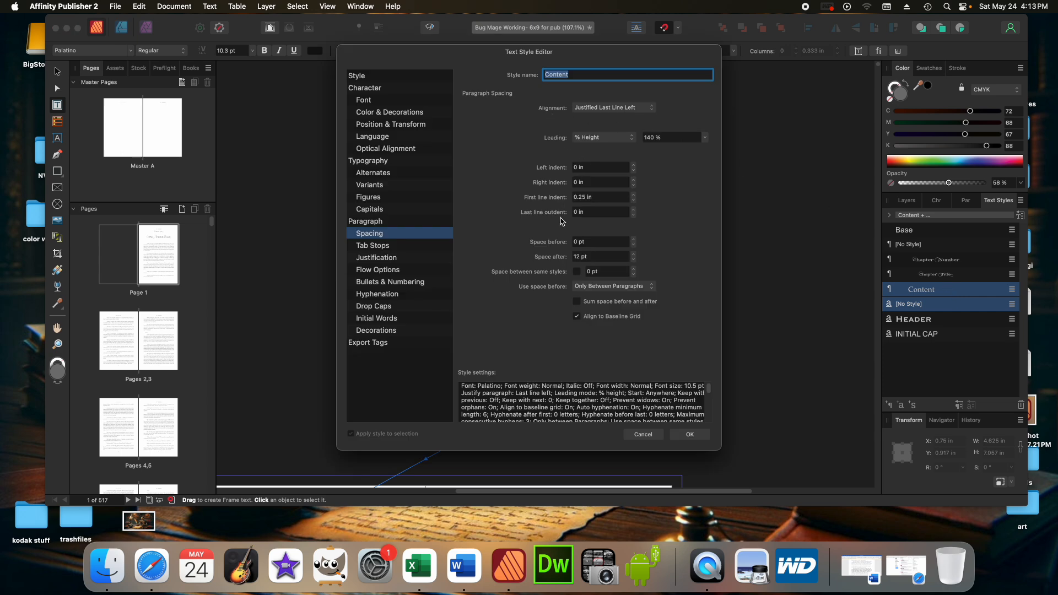
pyautogui.click(583, 258)
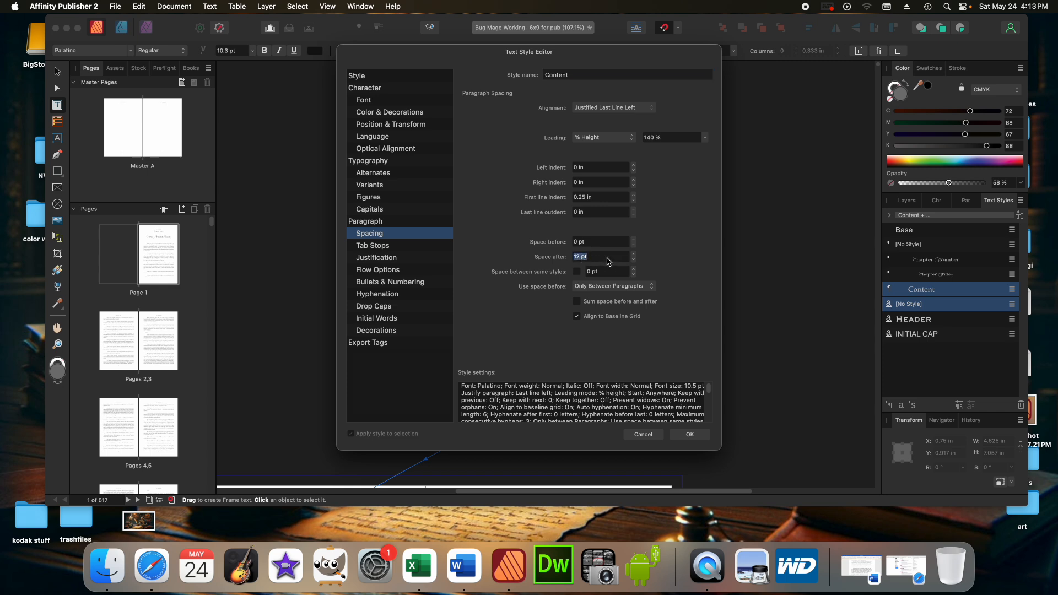
pyautogui.write('0')
pyautogui.click(695, 437)
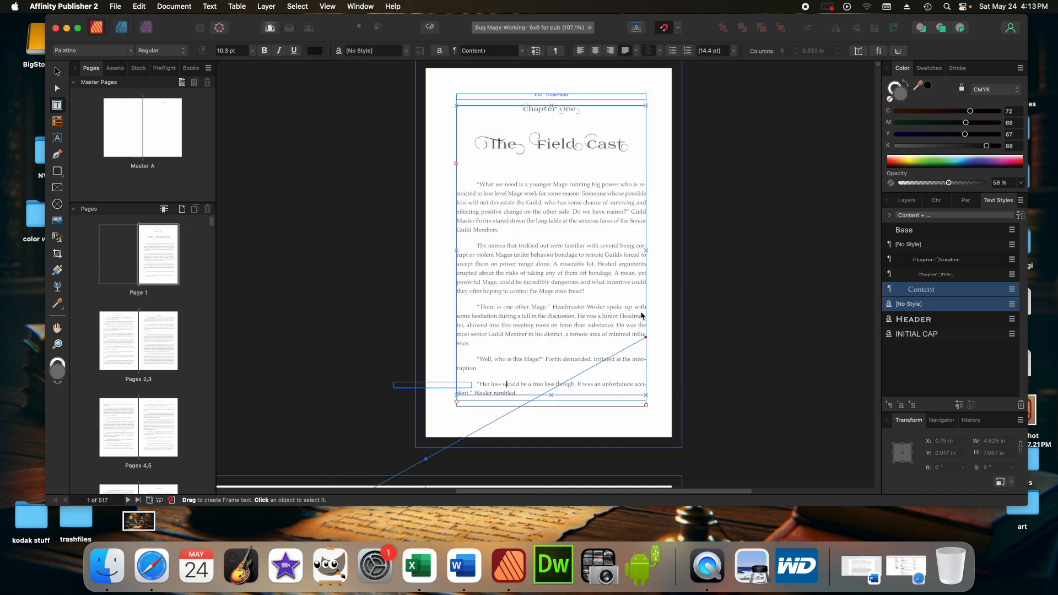
# Reapply the Content style to the opening paragraphs on page 1.
pyautogui.click(935, 290)
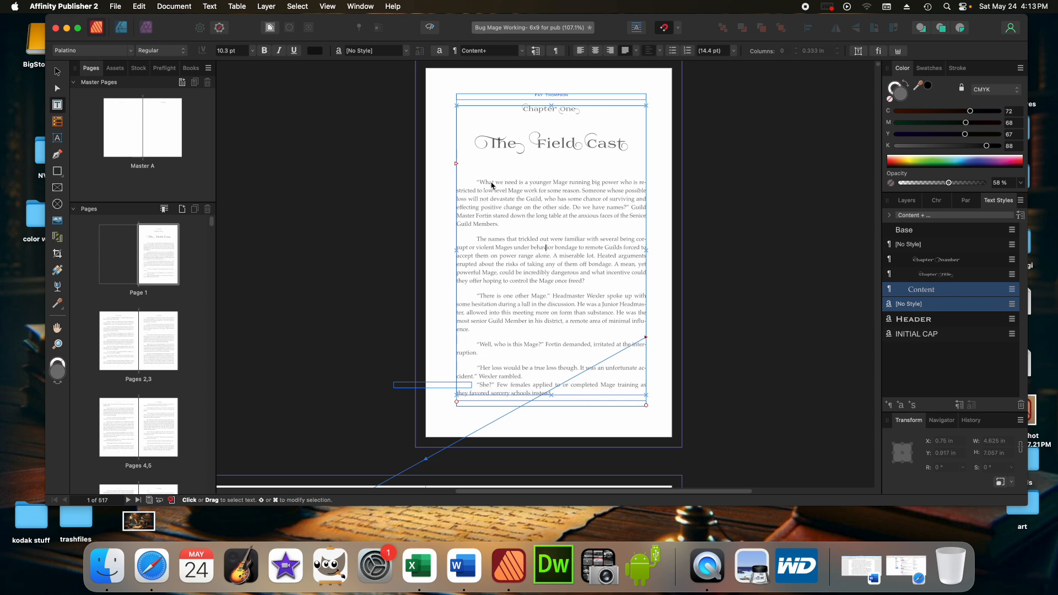
pyautogui.moveTo(477, 181); pyautogui.dragTo(601, 344)
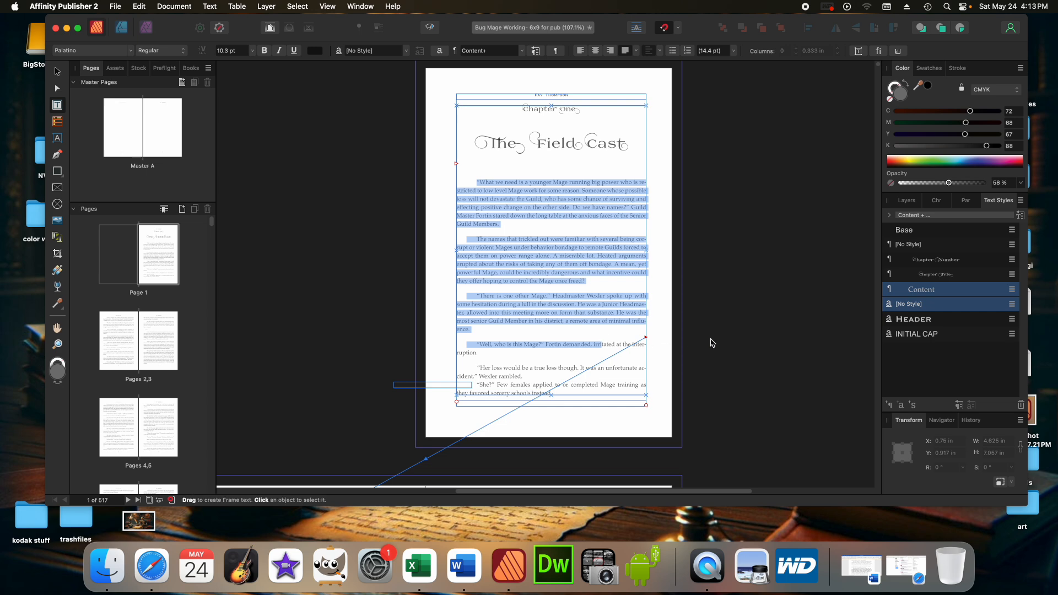
pyautogui.click(924, 294)
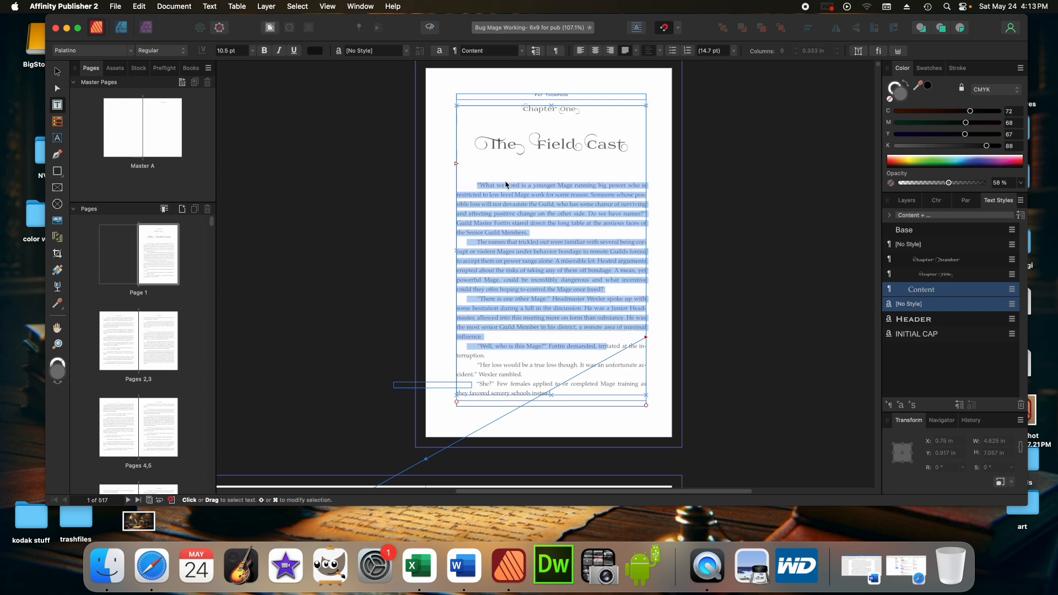
pyautogui.click(546, 290)
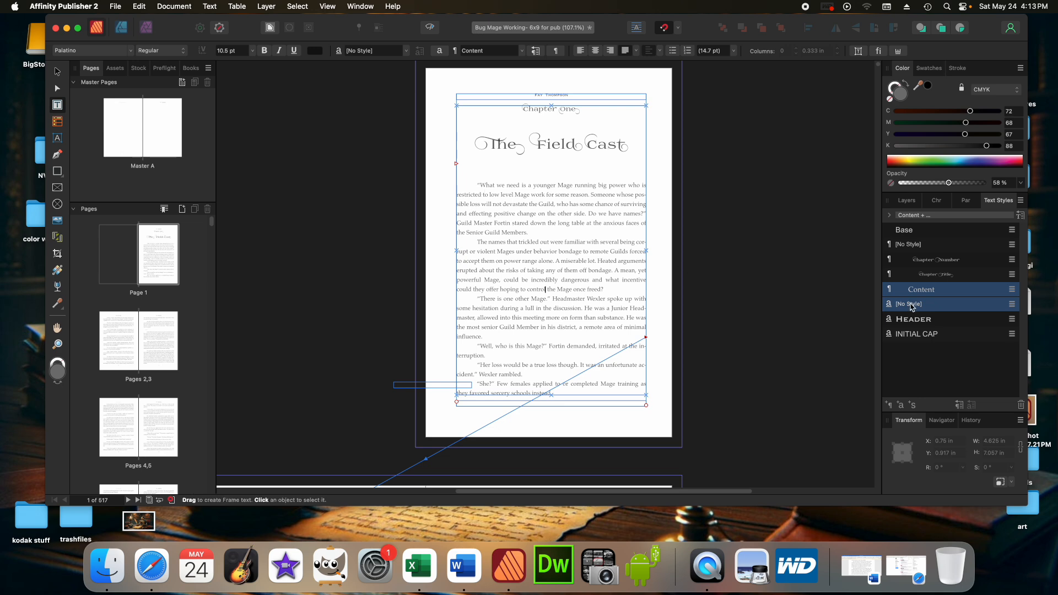
# Set the Content style's first line indent to 0.13 in, save it and reapply the style to page 1's first body paragraph.
pyautogui.doubleClick(944, 292)
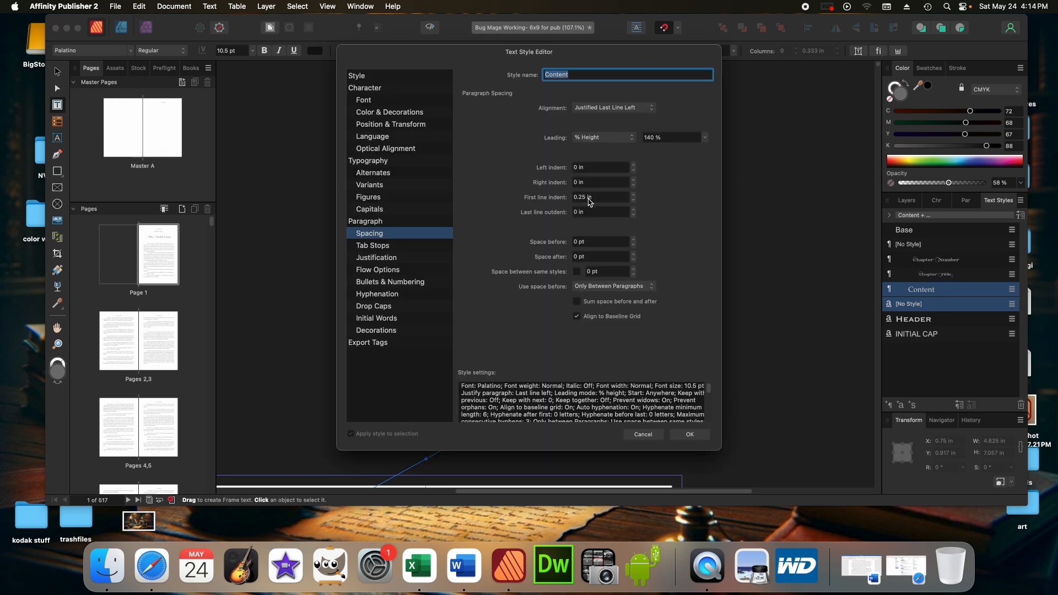
pyautogui.moveTo(498, 55); pyautogui.dragTo(227, 43)
pyautogui.click(360, 190)
pyautogui.click(360, 190)
pyautogui.click(360, 190)
pyautogui.click(360, 190)
pyautogui.click(360, 189)
pyautogui.click(360, 189)
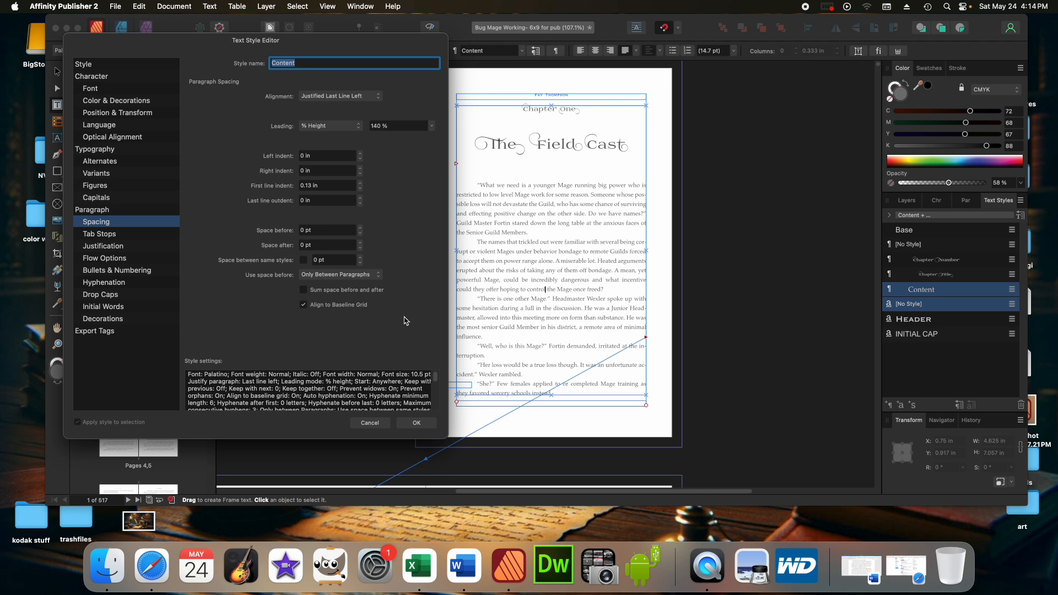
pyautogui.click(416, 423)
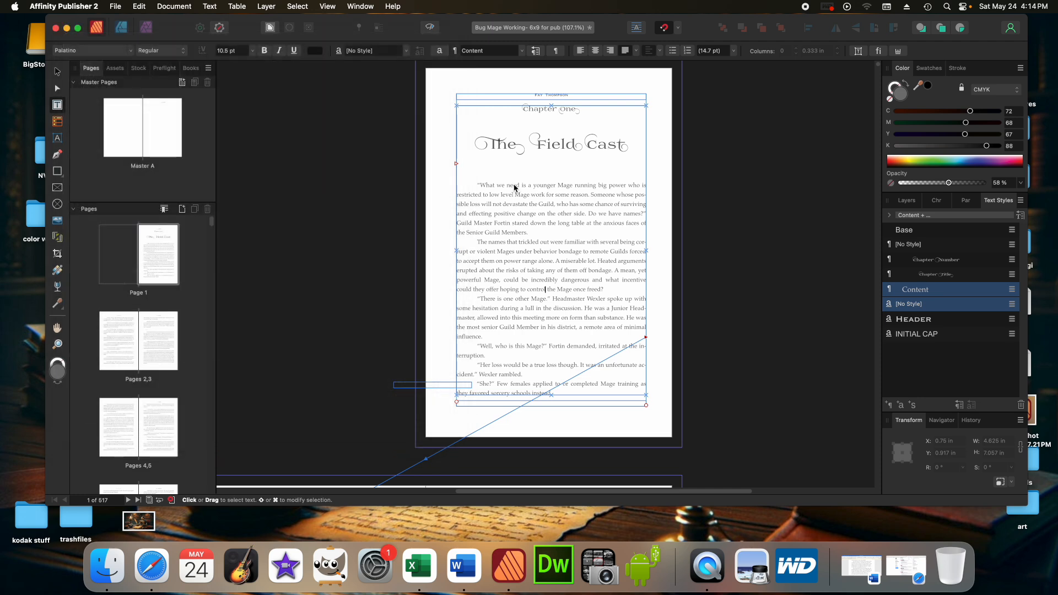
pyautogui.moveTo(475, 187); pyautogui.dragTo(577, 236)
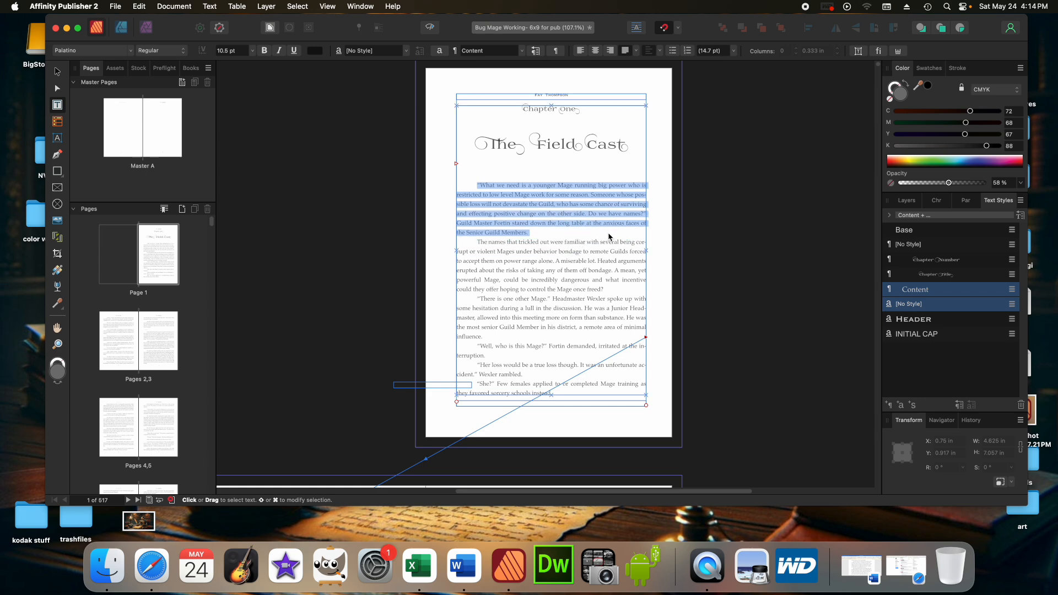
pyautogui.click(948, 293)
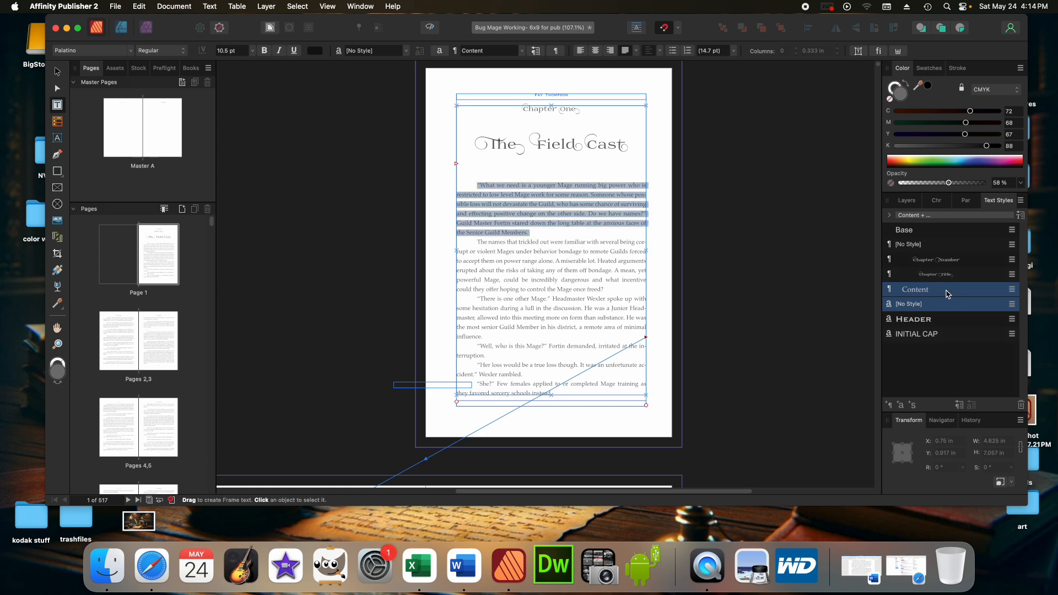
# Set the Content style's first line indent to 0.05 in, save it and reapply the style to page 1's first body paragraph.
pyautogui.doubleClick(949, 293)
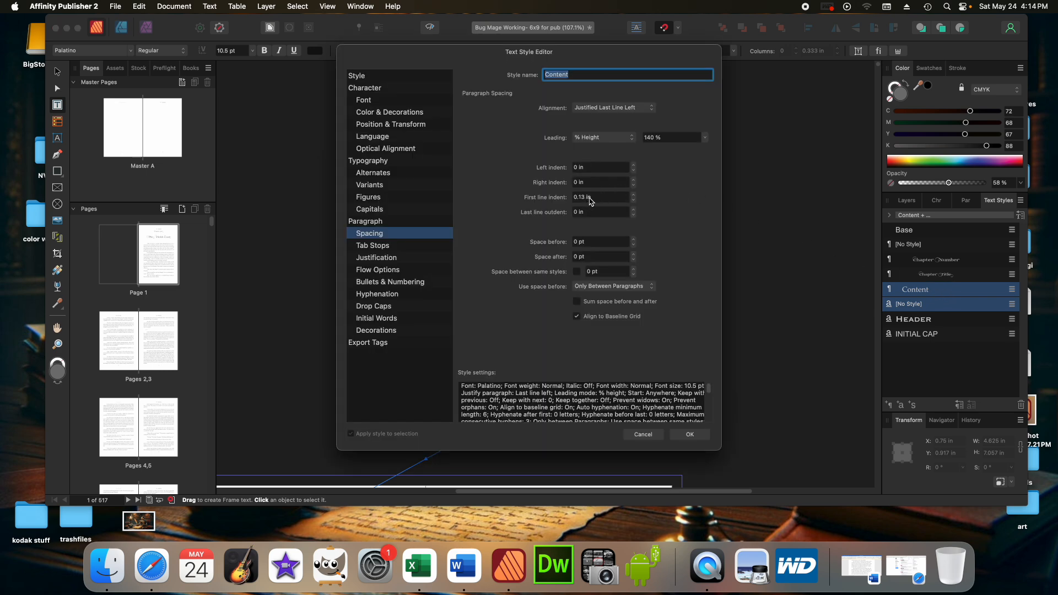
pyautogui.moveTo(595, 60); pyautogui.dragTo(288, 47)
pyautogui.click(329, 188)
pyautogui.click(330, 188)
pyautogui.click(329, 188)
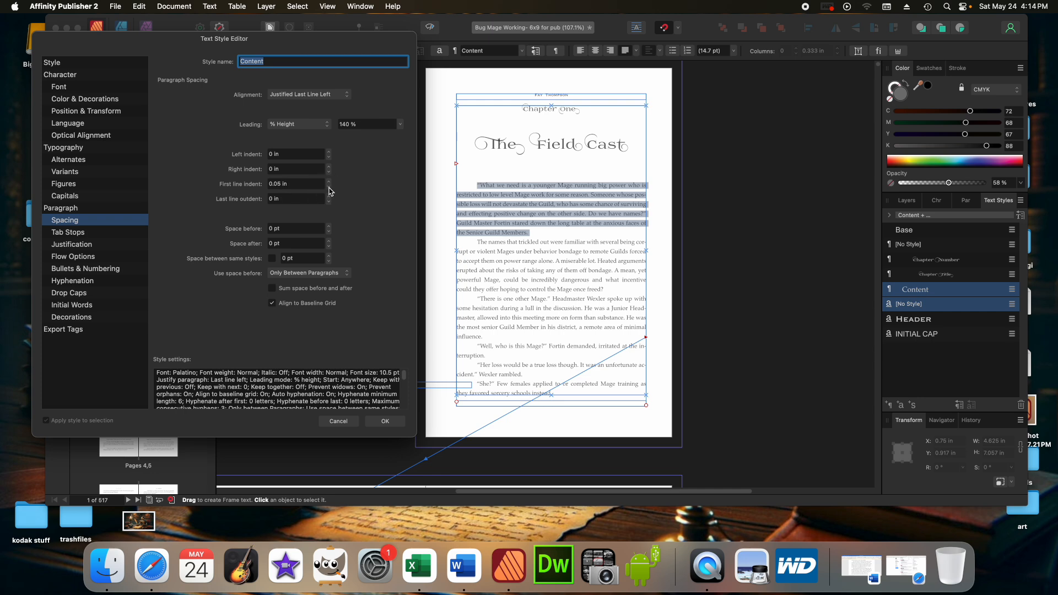
pyautogui.click(329, 188)
pyautogui.click(329, 183)
pyautogui.click(390, 422)
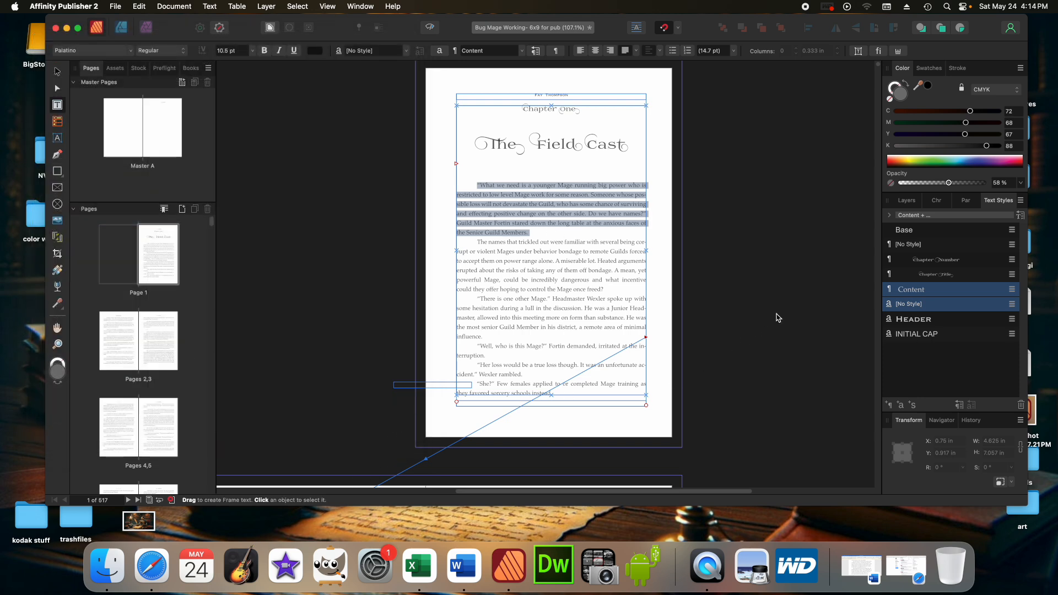
pyautogui.click(945, 293)
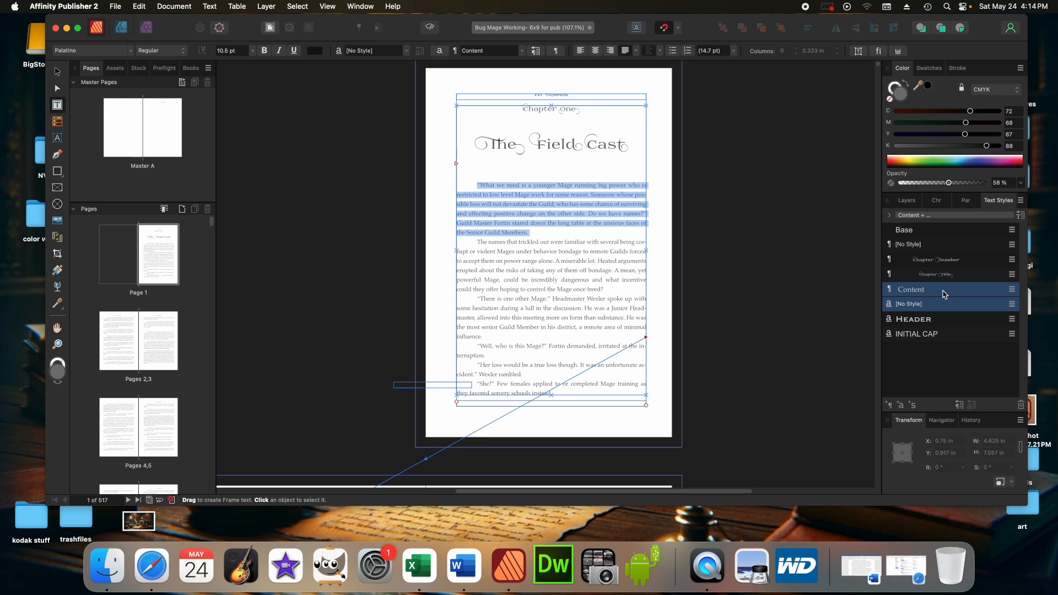
# Try the Chapter Title style on page 1's first body paragraph and undo the style change.
pyautogui.click(920, 277)
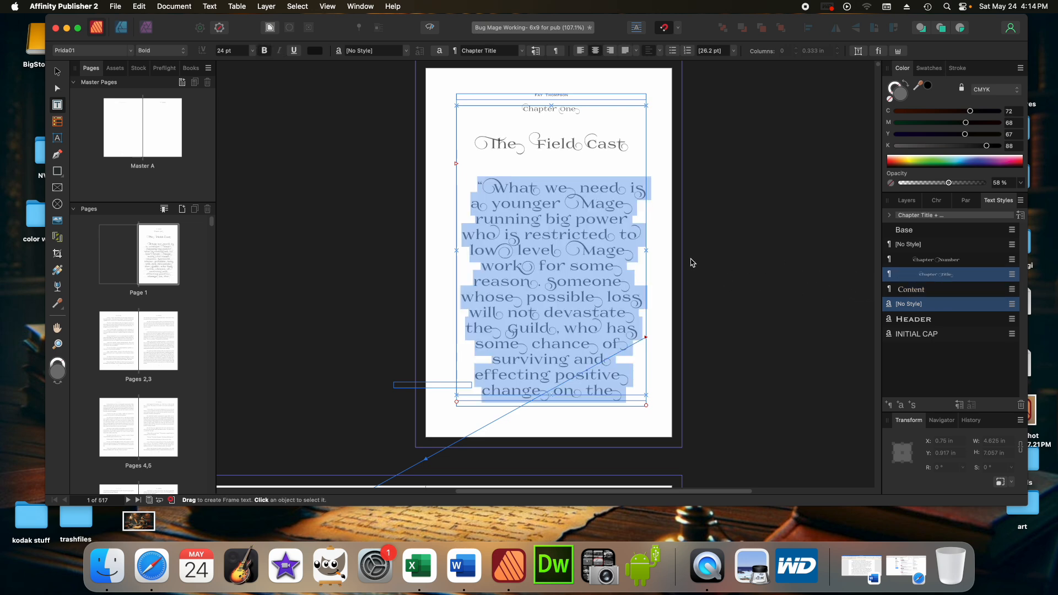
pyautogui.click(115, 7)
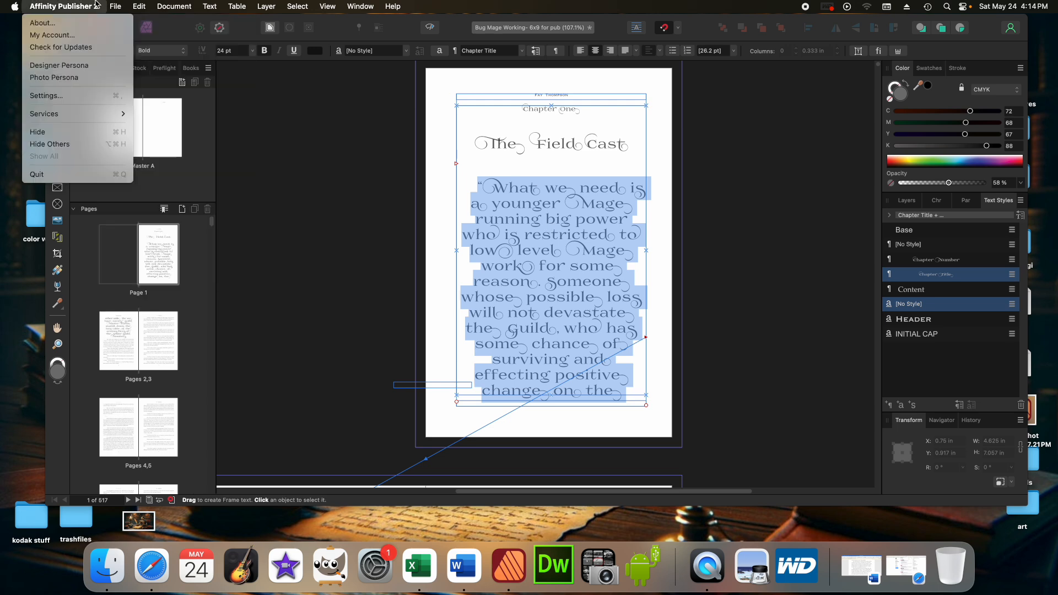
pyautogui.moveTo(139, 8)
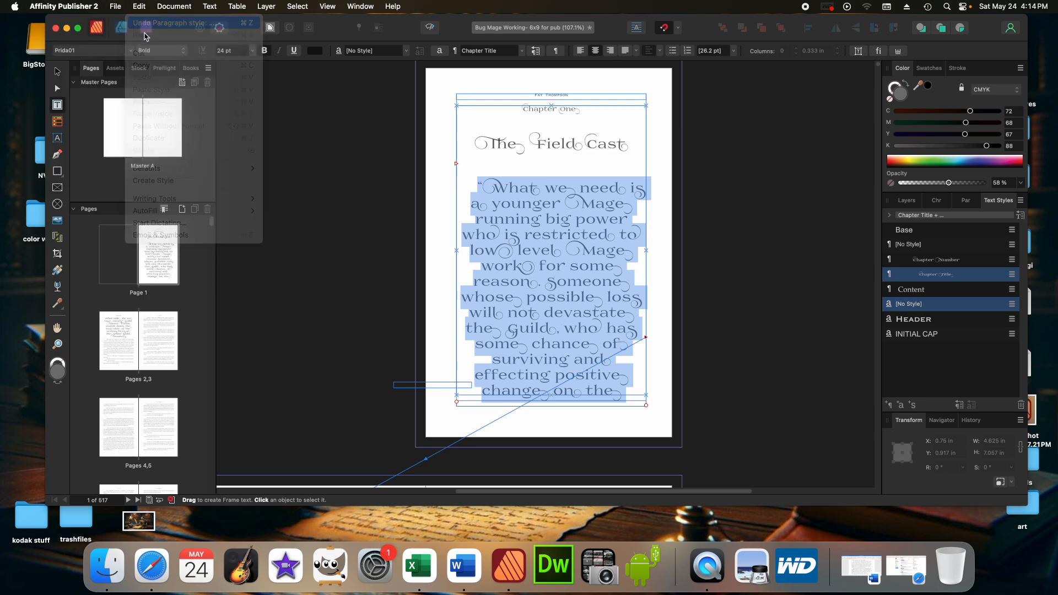
pyautogui.click(143, 26)
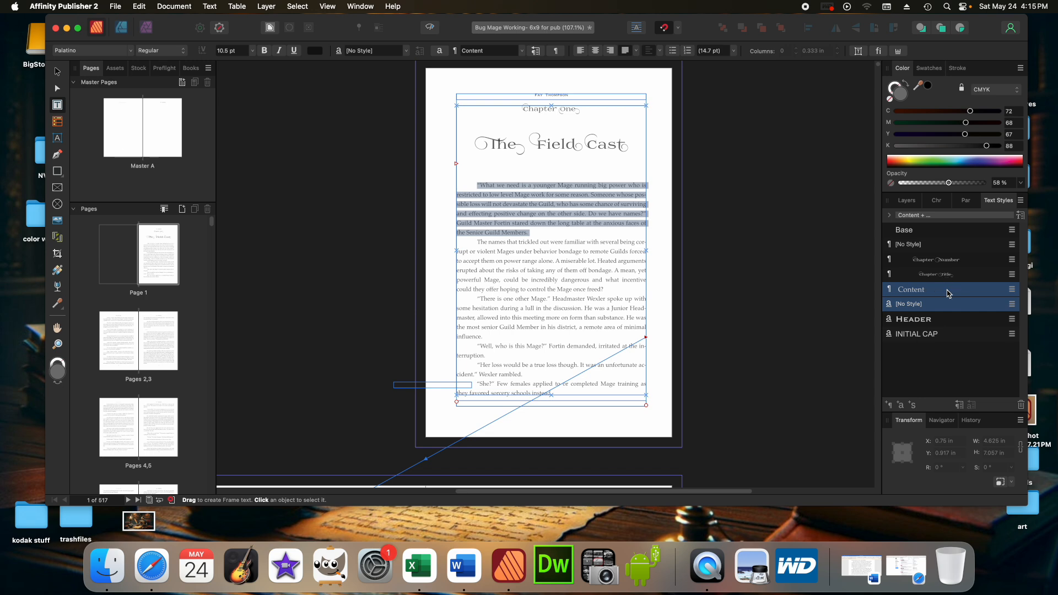
# Check the Content style's paragraph spacing settings and reapply the style to the paragraph starting "What we need" on page 1.
pyautogui.doubleClick(947, 293)
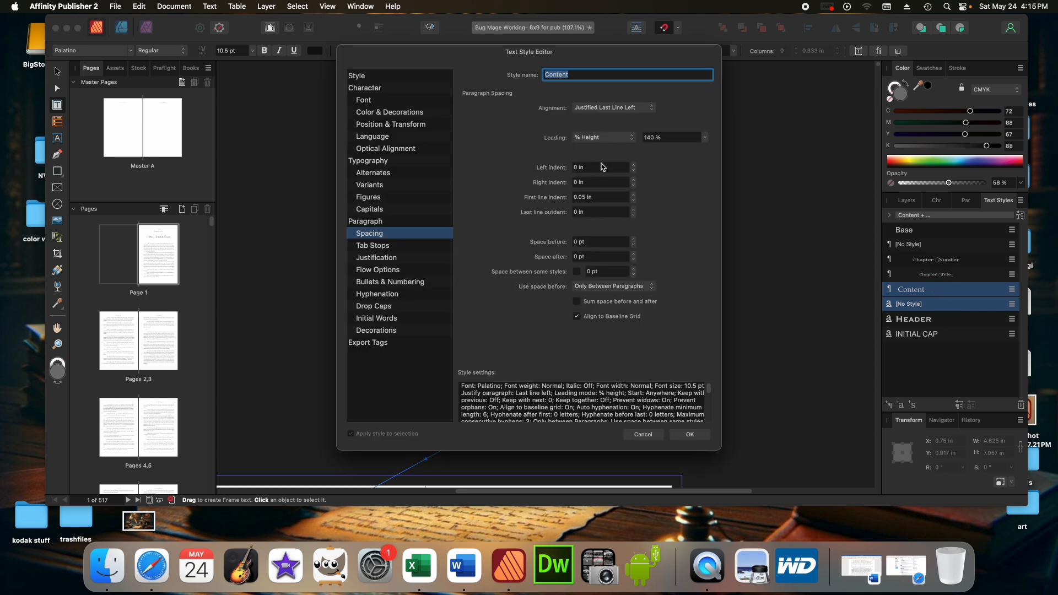
pyautogui.click(687, 433)
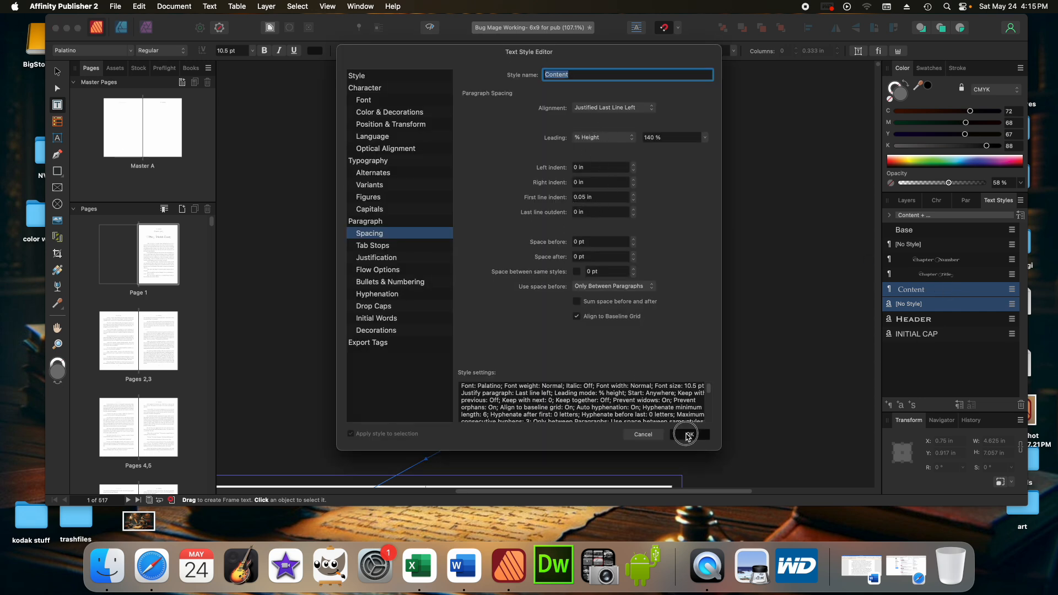
pyautogui.click(565, 223)
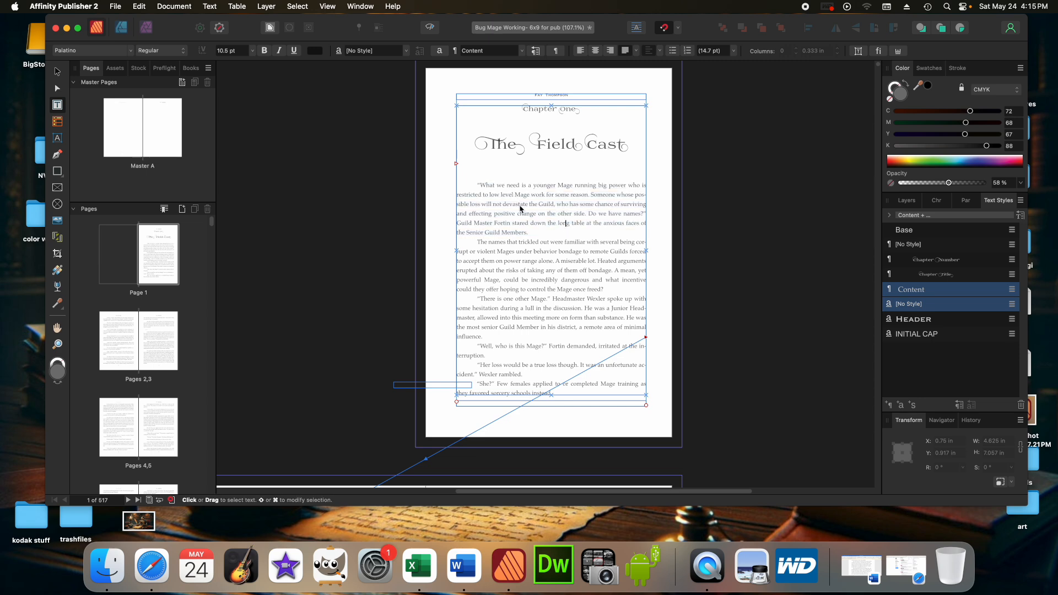
pyautogui.moveTo(474, 187); pyautogui.dragTo(554, 240)
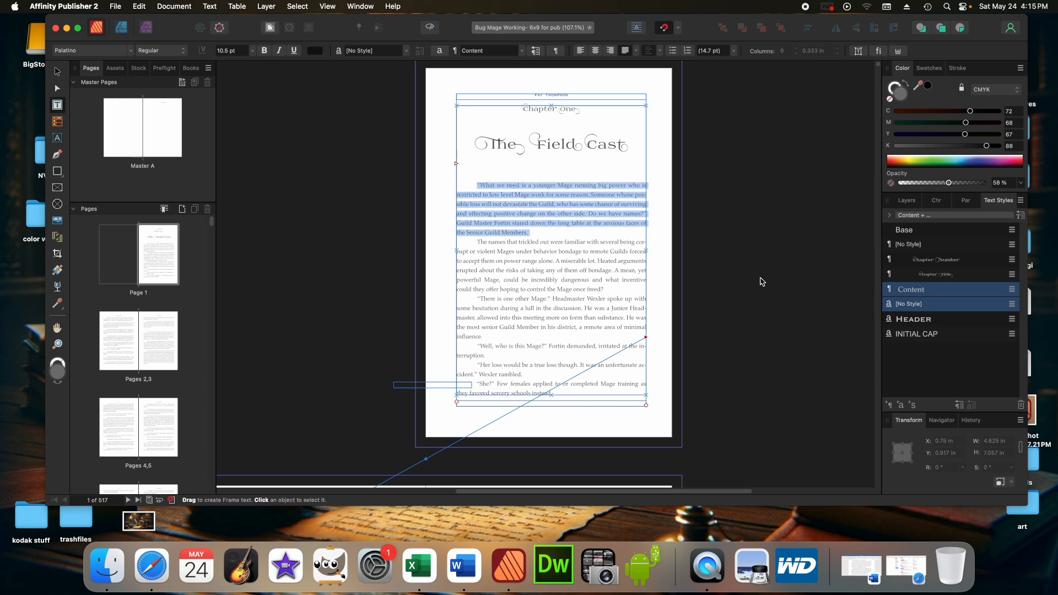
pyautogui.click(929, 290)
pyautogui.click(474, 188)
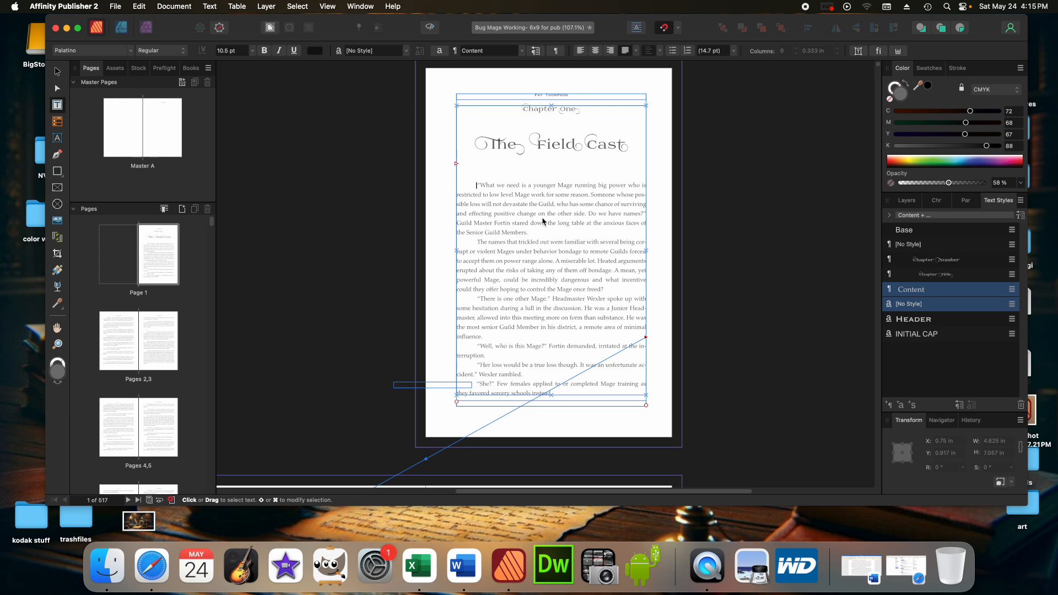
# Review the Content style's paragraph alignment, leading and indent settings and close the style editor.
pyautogui.doubleClick(933, 295)
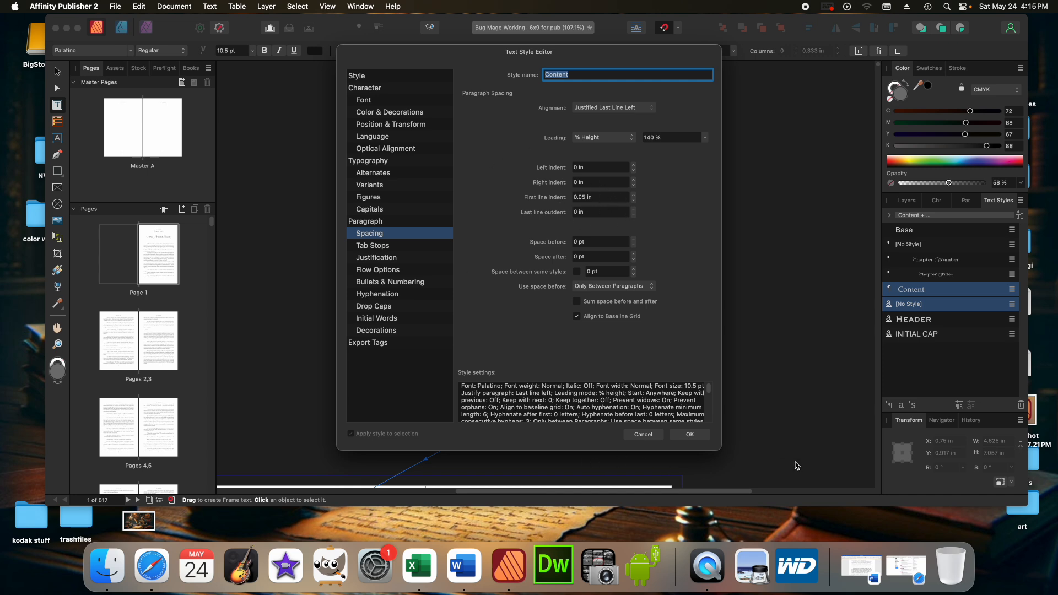
pyautogui.click(694, 435)
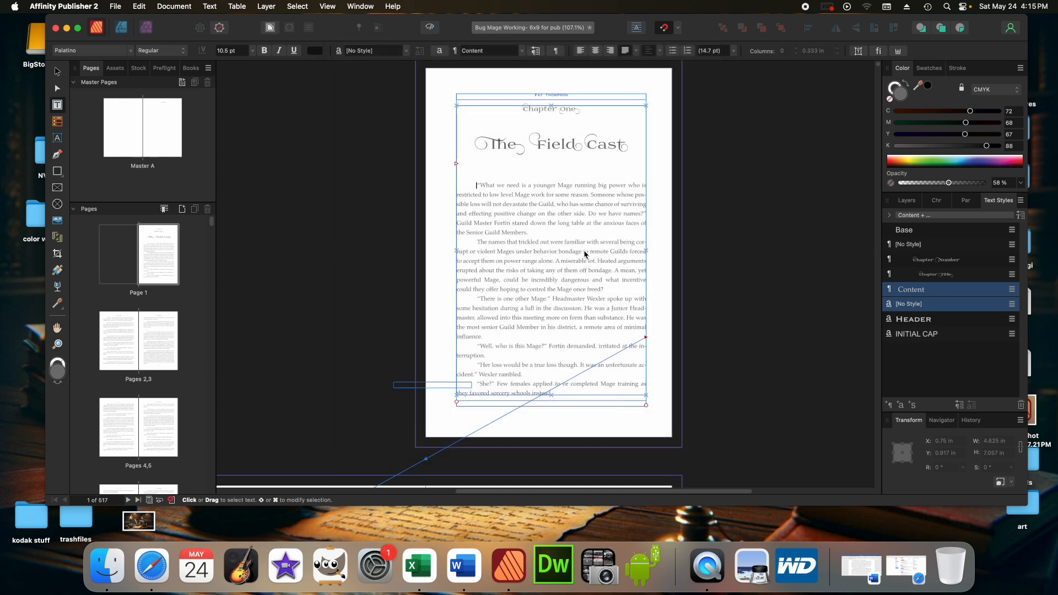
pyautogui.scroll(1, 611, 239)
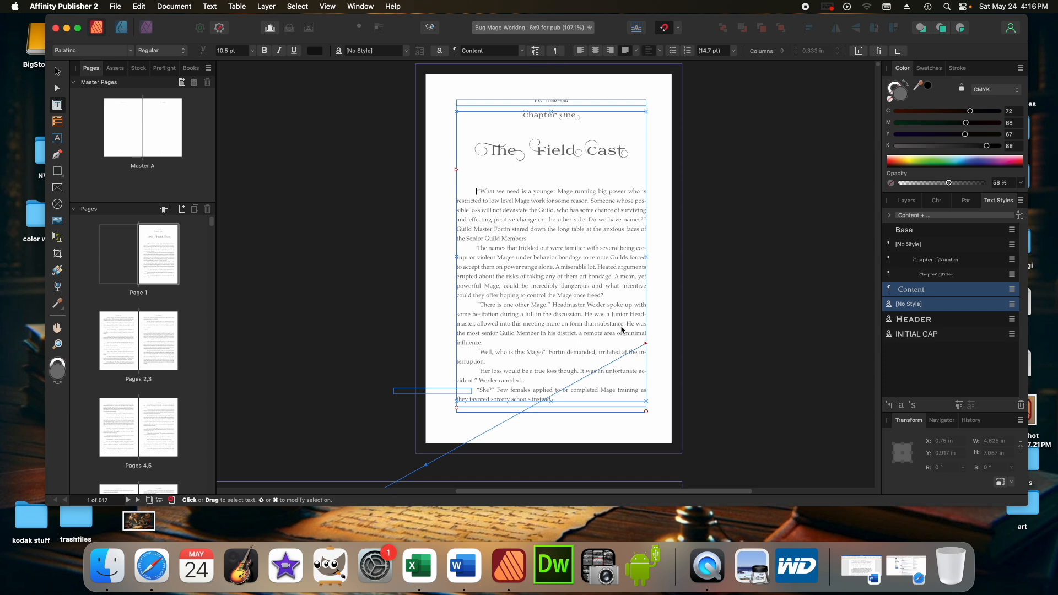
# Try inserting blank paragraphs before the "Chapter One" heading on page 1 to move the chapter start down.
pyautogui.scroll(2, 529, 275)
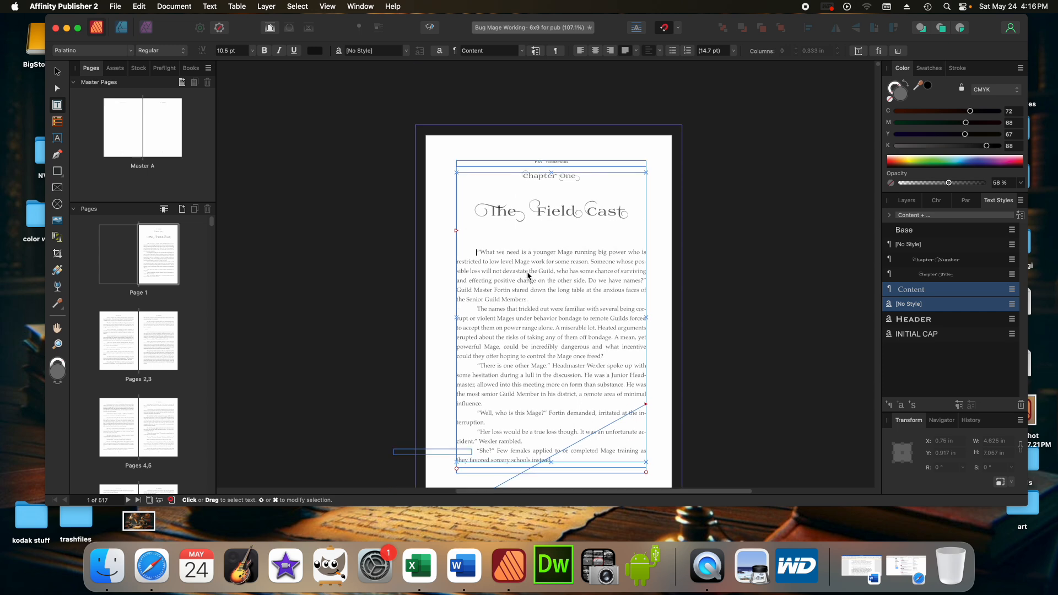
pyautogui.click(522, 179)
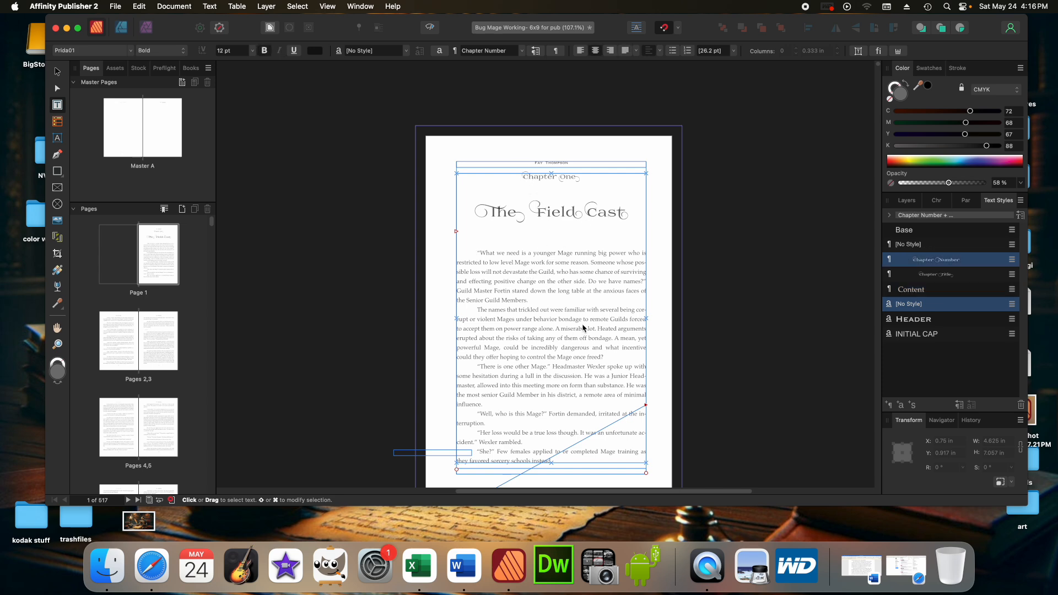
pyautogui.press('Return')
pyautogui.press('Return')
pyautogui.press('Return')
pyautogui.press('Return')
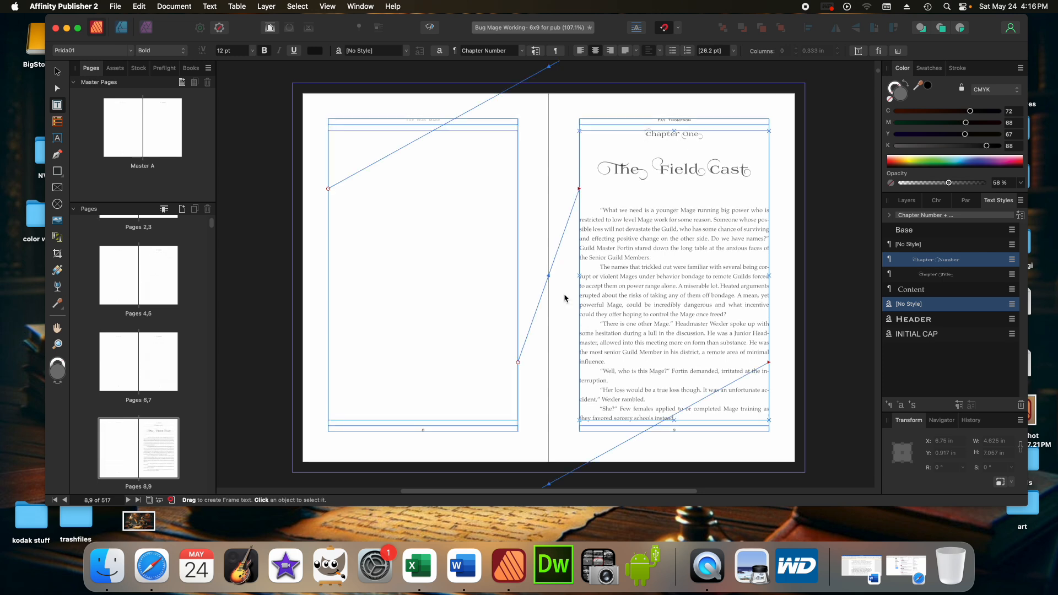
# Undo the blank paragraph insertions before the "Chapter One" heading step by step.
pyautogui.scroll(3, 570, 310)
pyautogui.scroll(5, 695, 331)
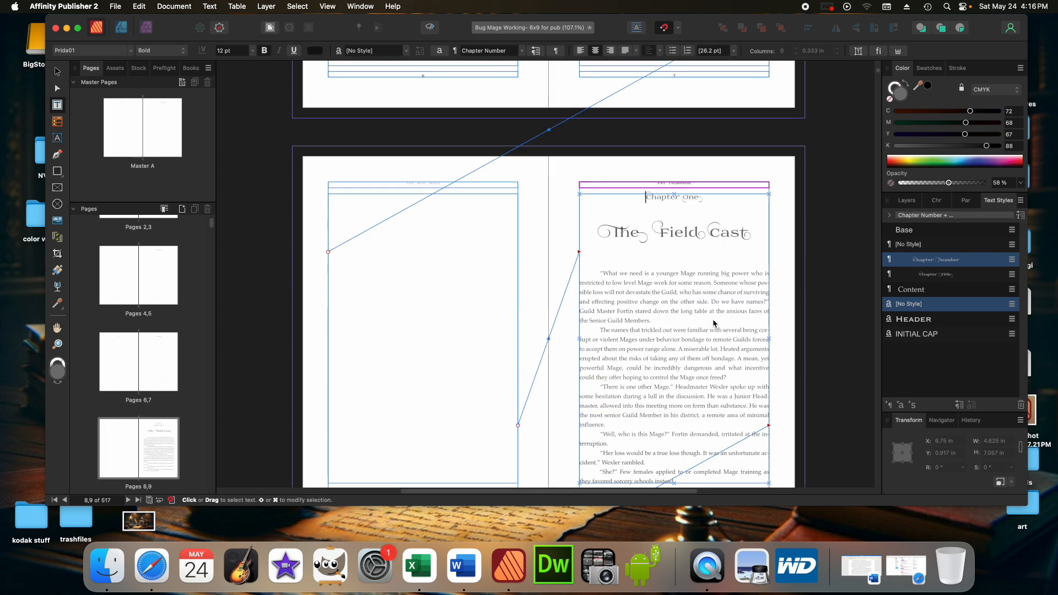
pyautogui.click(673, 337)
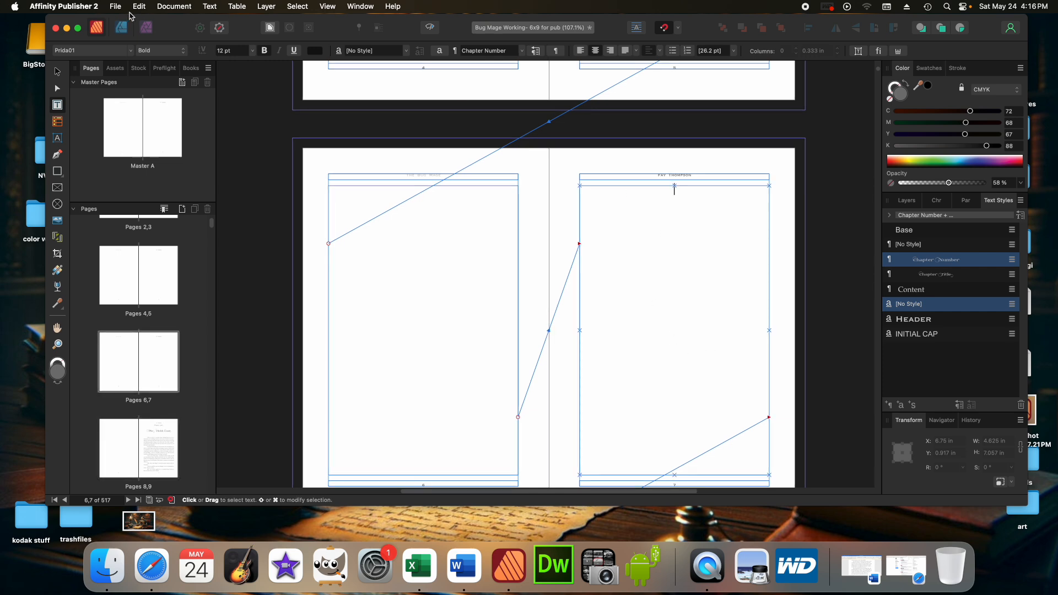
pyautogui.click(139, 7)
pyautogui.press('super+z')
pyautogui.click(139, 7)
pyautogui.click(143, 23)
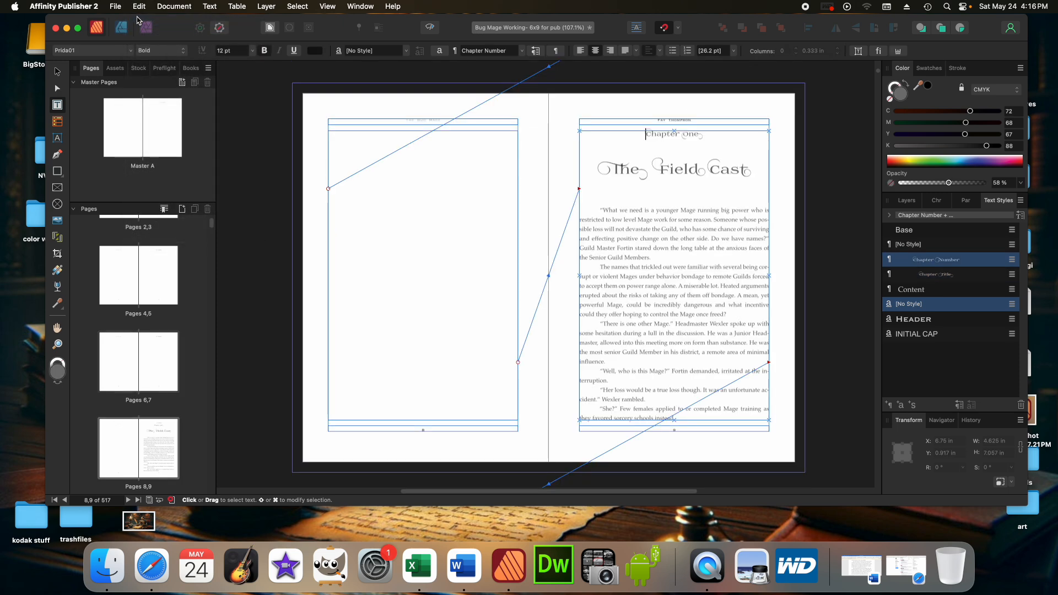
pyautogui.scroll(3, 622, 298)
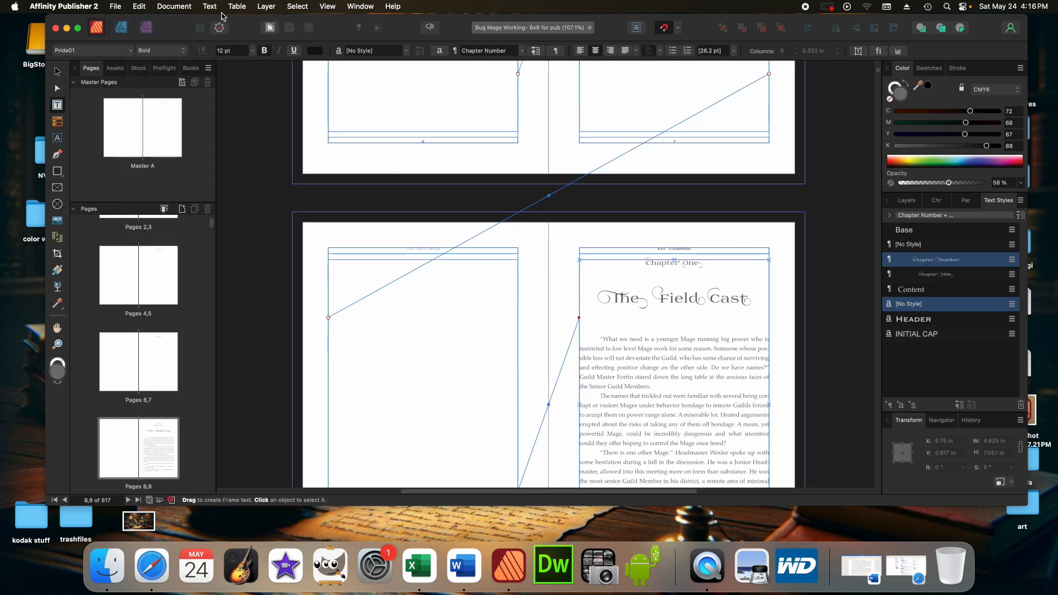
pyautogui.click(139, 7)
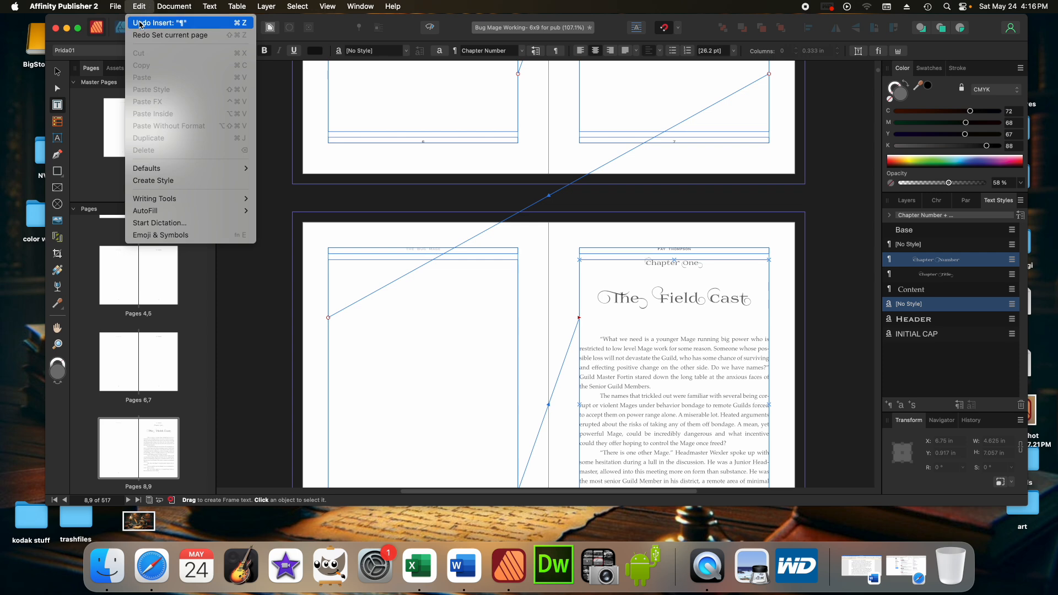
pyautogui.click(140, 23)
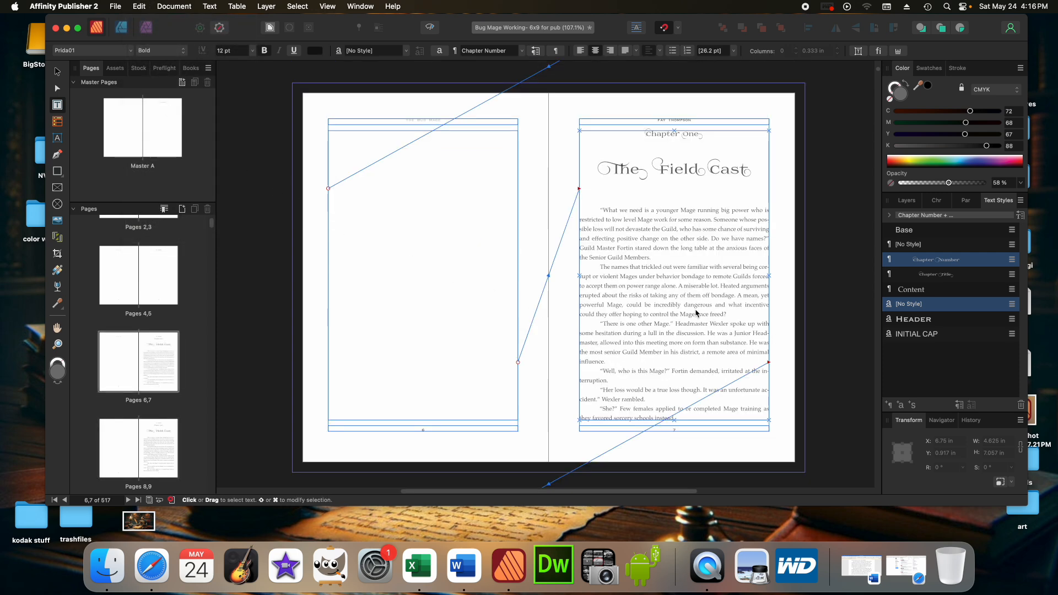
pyautogui.scroll(5, 661, 317)
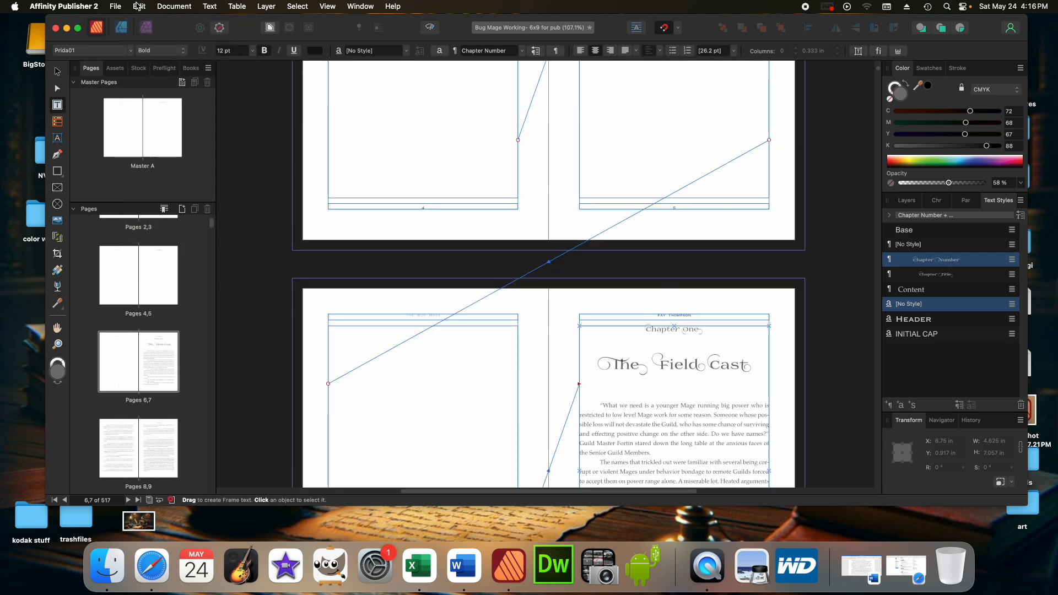
pyautogui.click(139, 7)
pyautogui.click(137, 23)
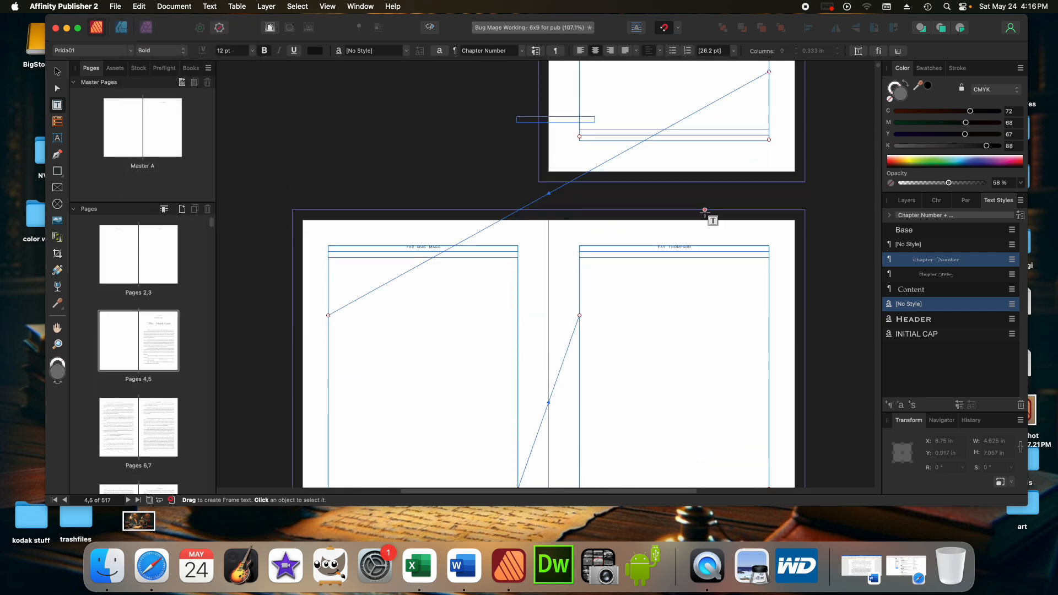
# Delete the remaining blank paragraphs before "Chapter One" so the heading starts at the head of page 1.
pyautogui.click(620, 255)
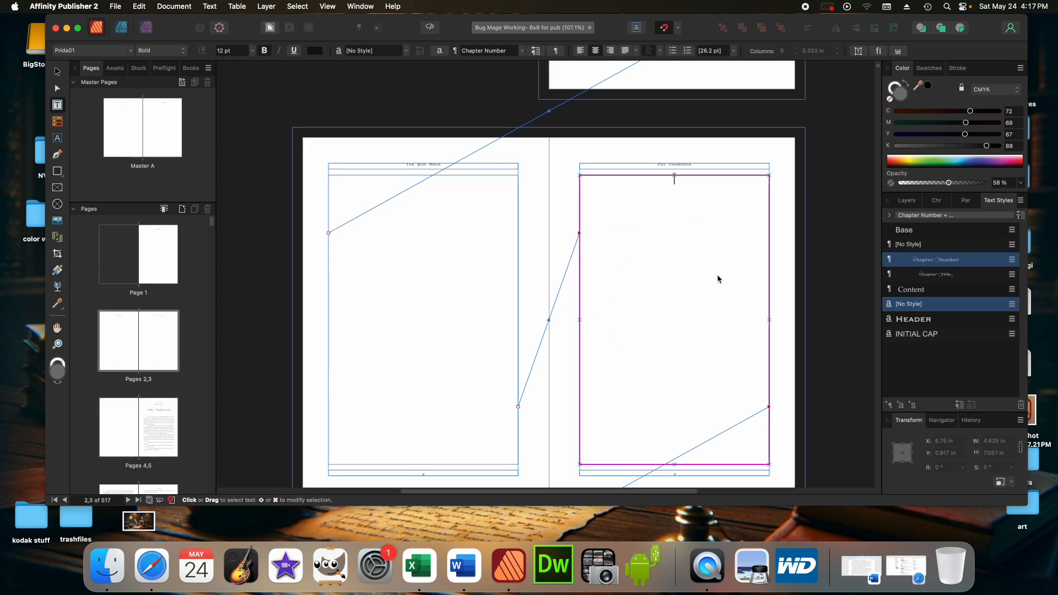
pyautogui.press('BackSpace')
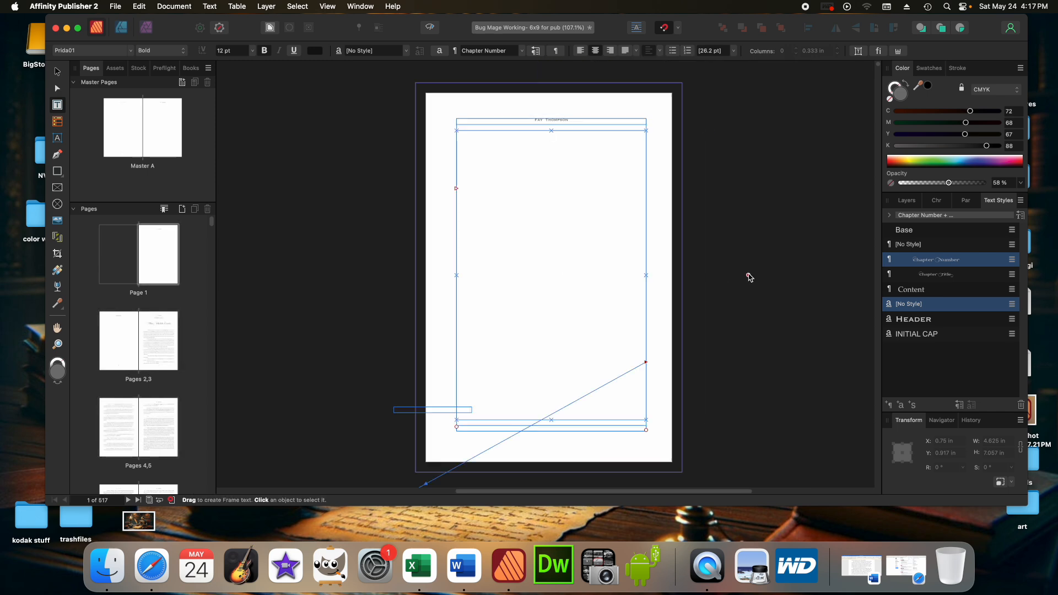
pyautogui.scroll(-5, 616, 399)
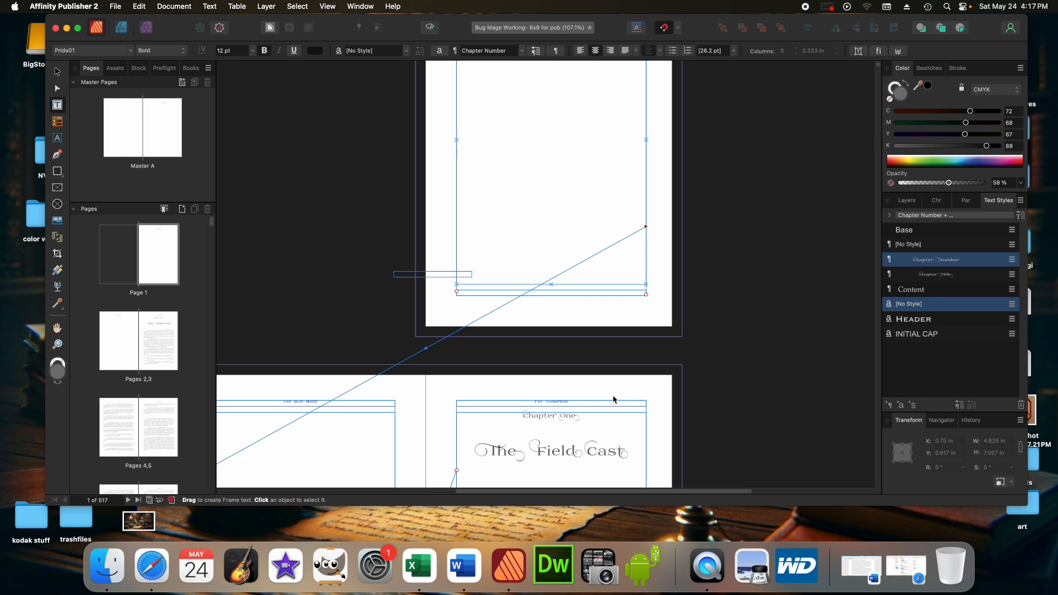
pyautogui.click(334, 418)
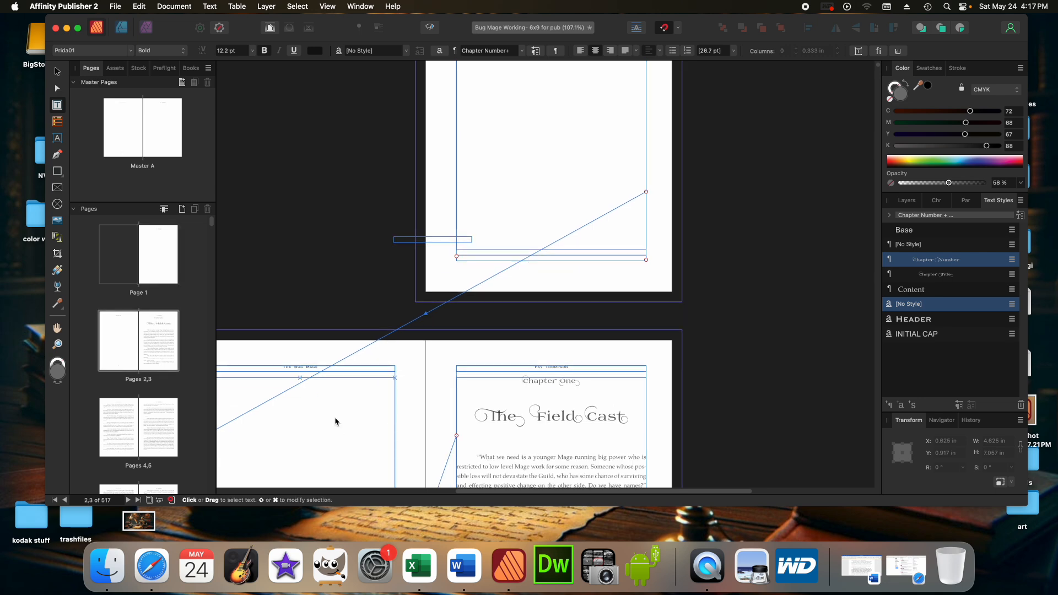
pyautogui.press('BackSpace')
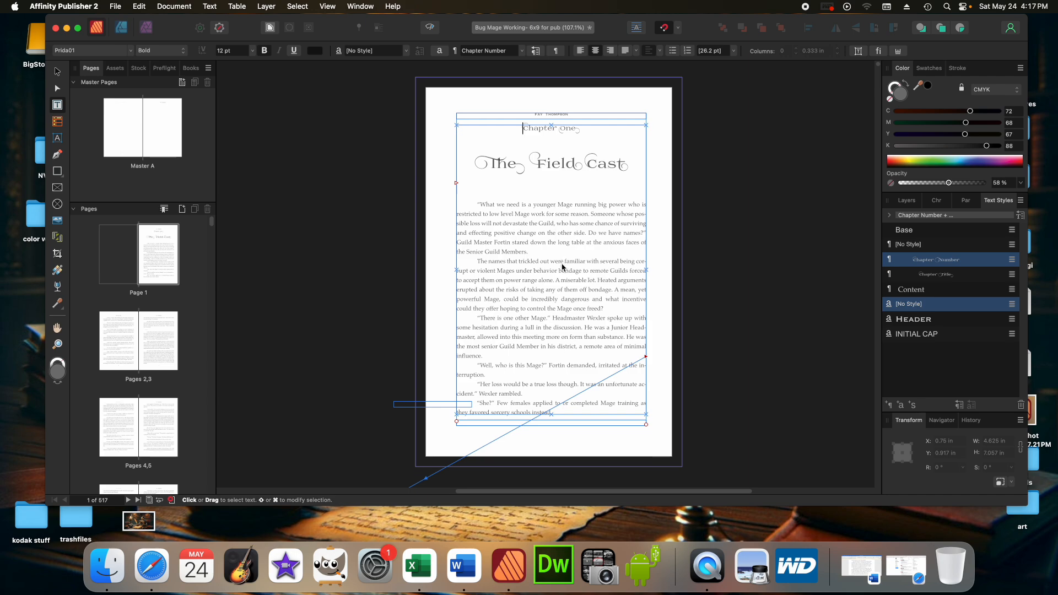
# Compare the paragraph spacing and indents on pages 2 and 3 with the styled text on page 1.
pyautogui.scroll(-5, 565, 270)
pyautogui.scroll(-2, 562, 264)
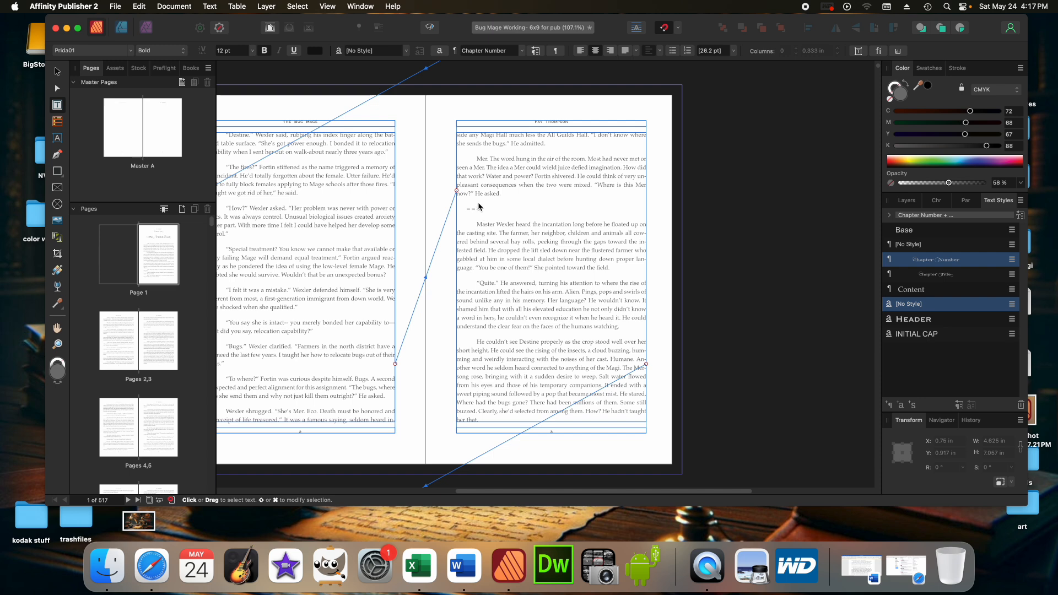
pyautogui.moveTo(732, 493); pyautogui.dragTo(683, 495)
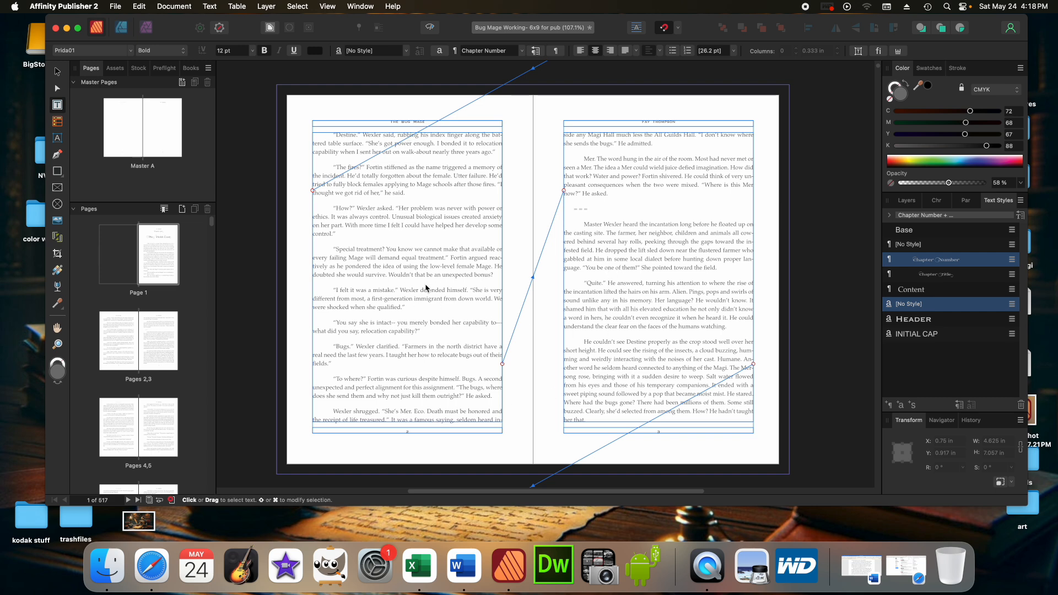
pyautogui.scroll(10, 426, 288)
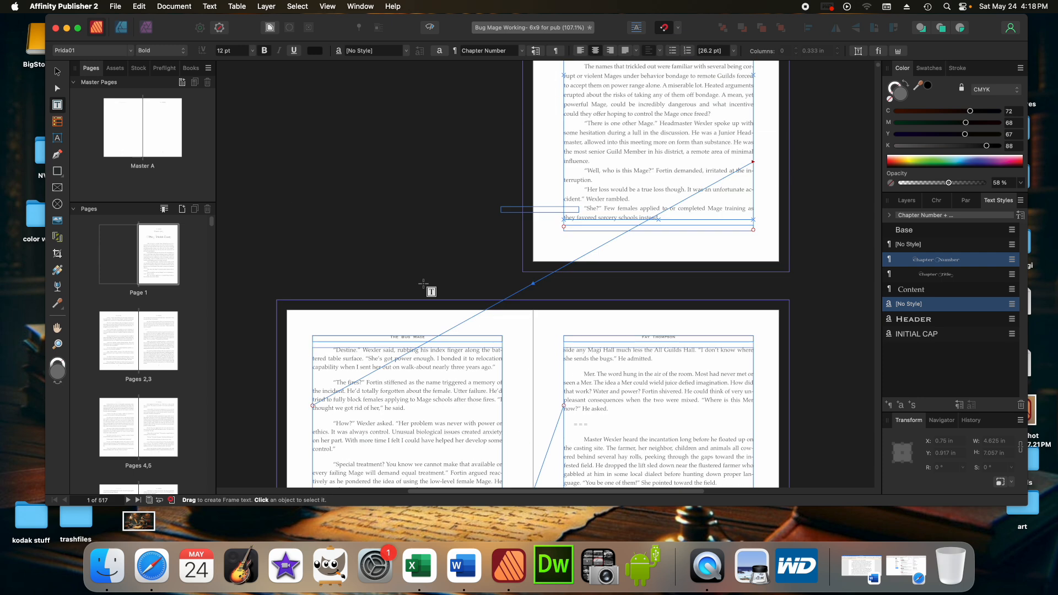
pyautogui.scroll(2, 424, 286)
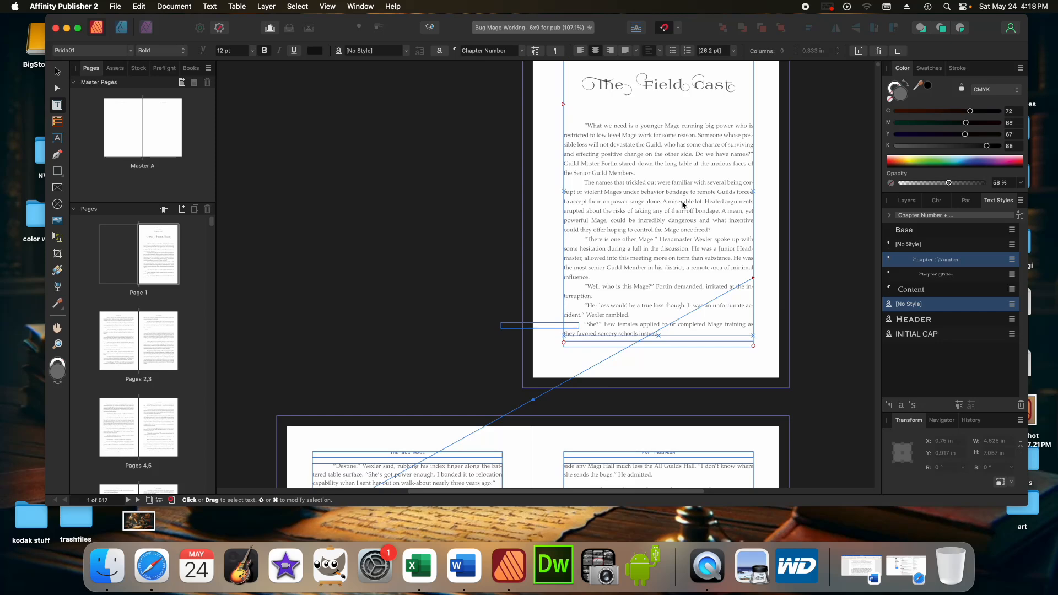
pyautogui.scroll(3, 715, 210)
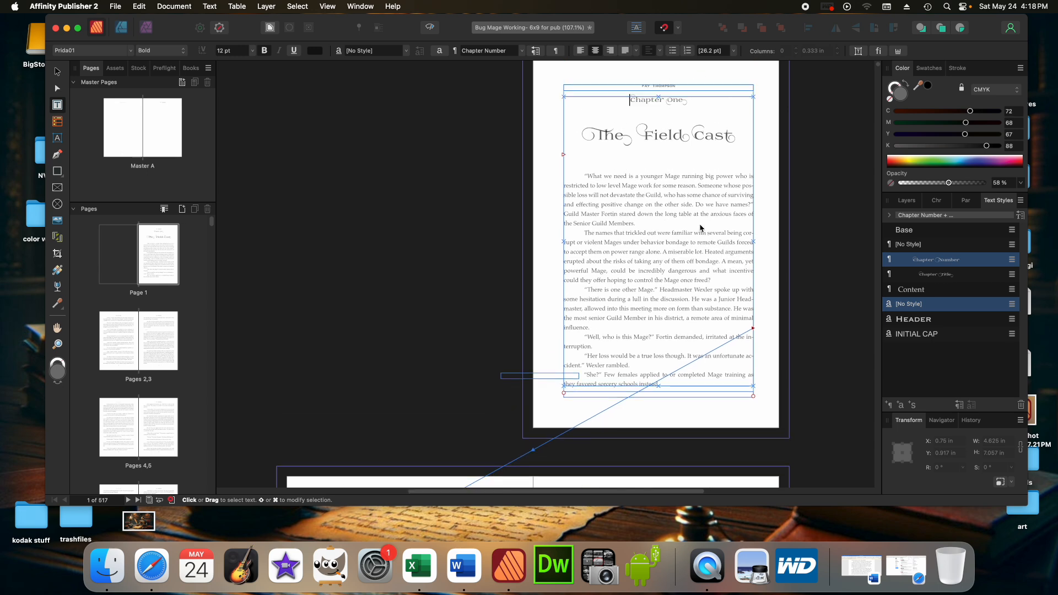